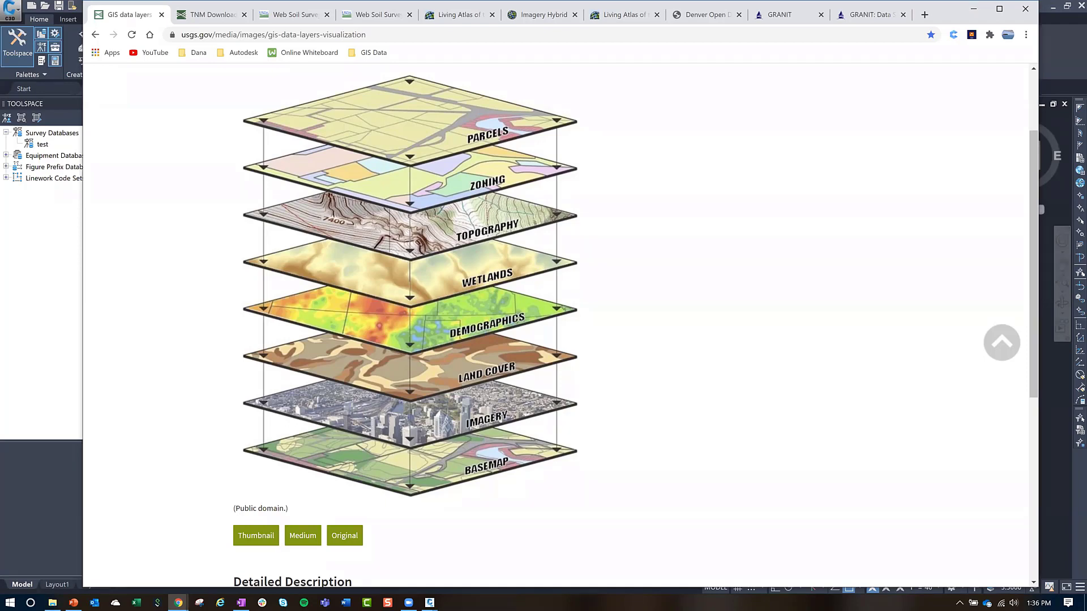
- Switch Chrome to the USGS TNM Download tab
{"action": "left_click", "coordinate": [210, 17]}
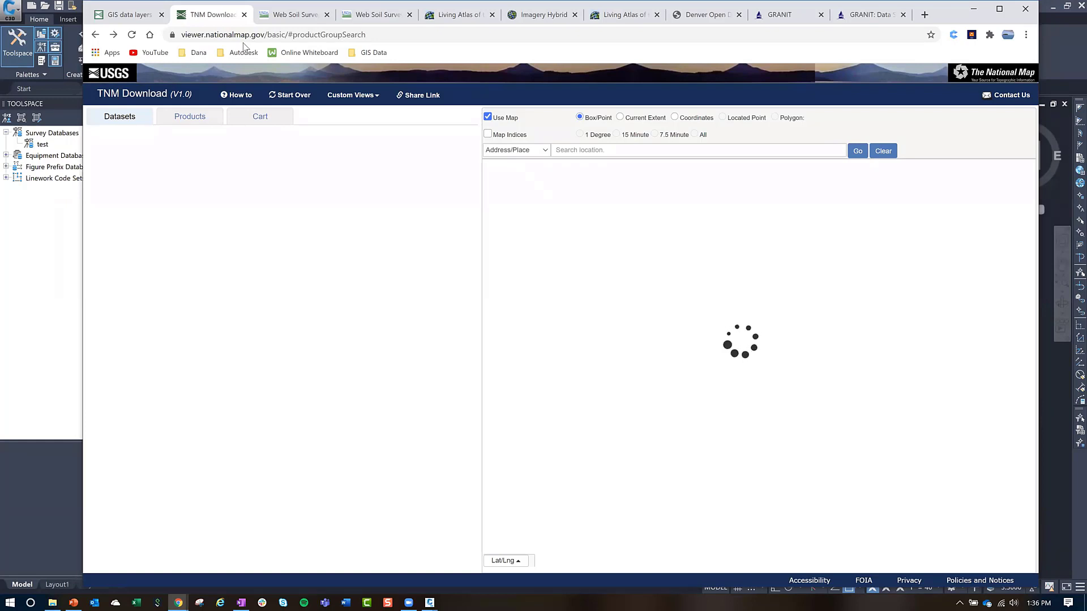
- Select the TNM Search location box, then move to the Web Soil Survey tab
{"action": "left_click", "coordinate": [575, 150]}
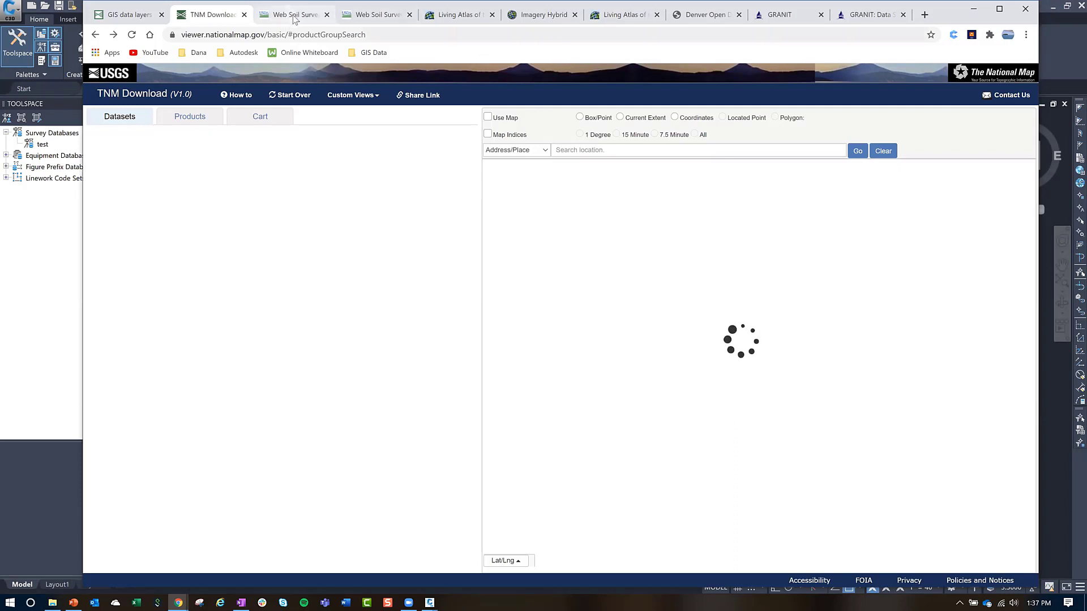
{"action": "key", "text": "ctrl+Tab"}
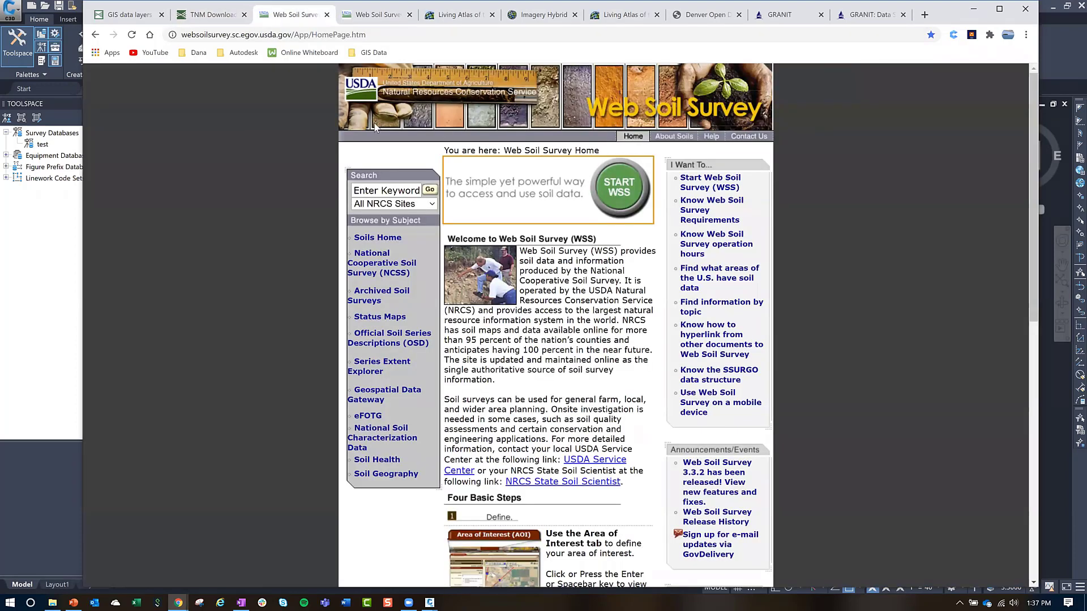
- Start Web Soil Survey, zoom the area-of-interest map to New Hampshire, and open Download Soils Data
{"action": "left_click", "coordinate": [621, 188]}
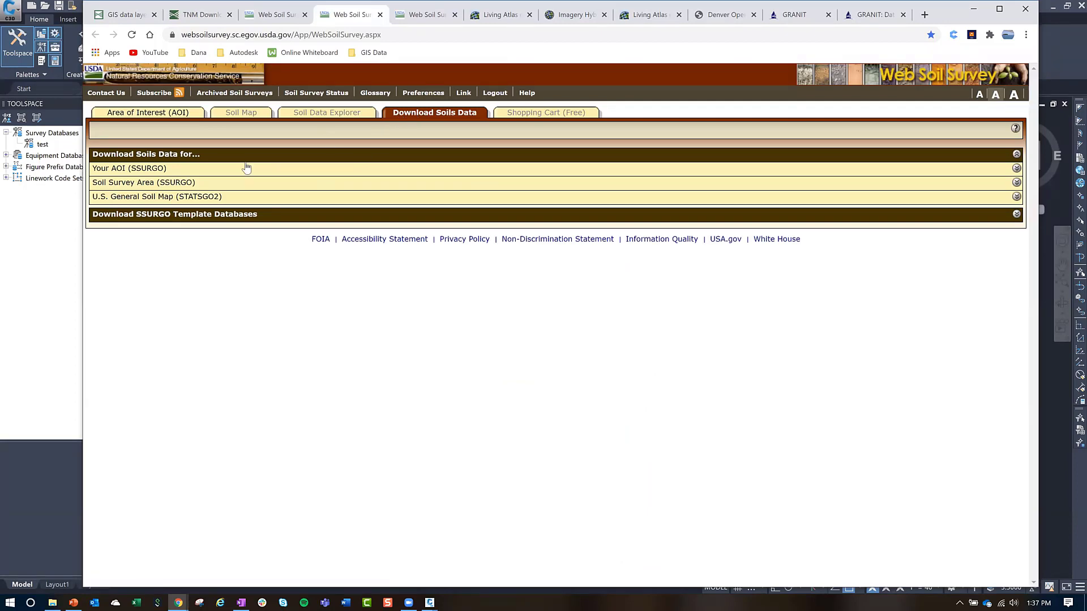
{"action": "left_click", "coordinate": [166, 119]}
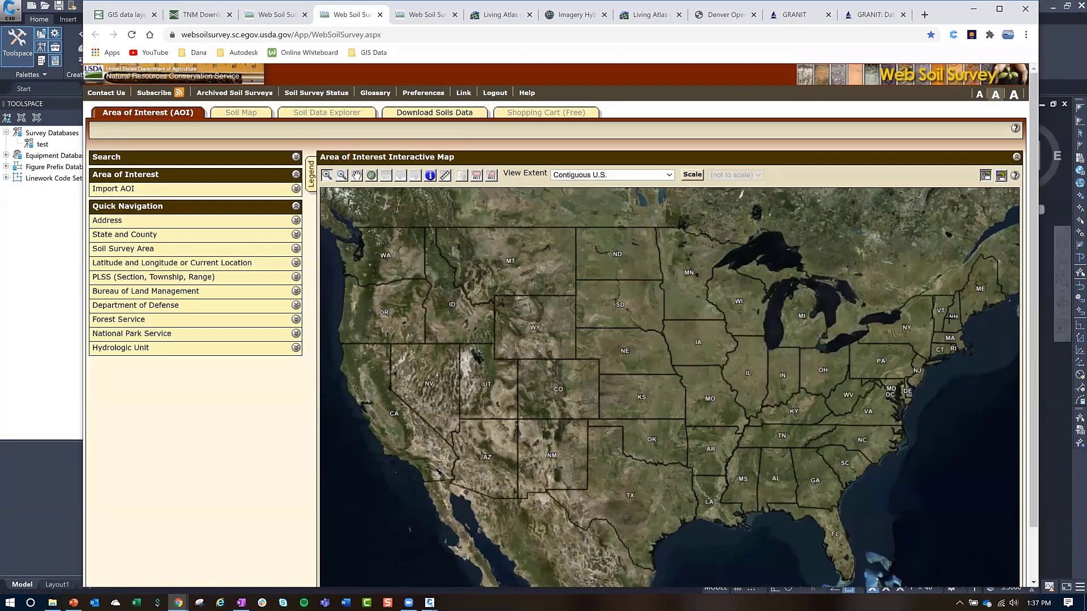
{"action": "left_click", "coordinate": [957, 325]}
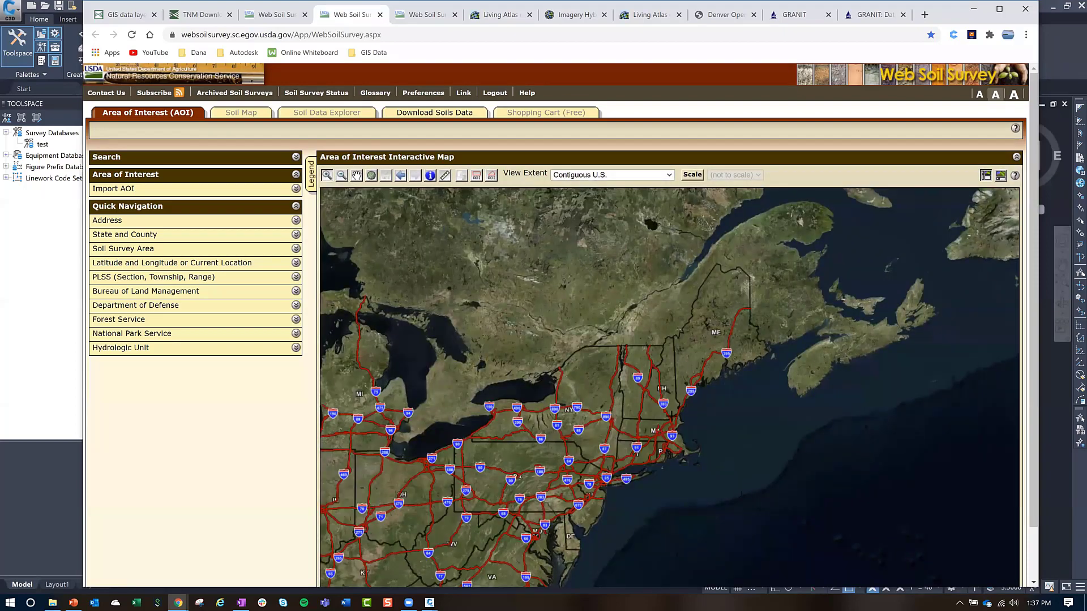
{"action": "left_click", "coordinate": [433, 112]}
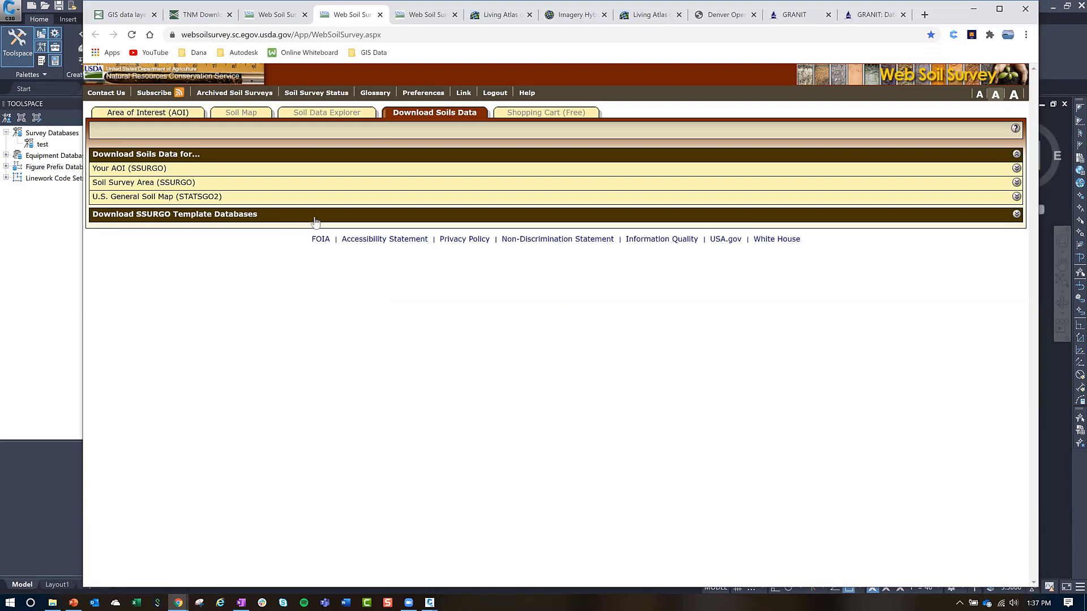
{"action": "left_click", "coordinate": [434, 15]}
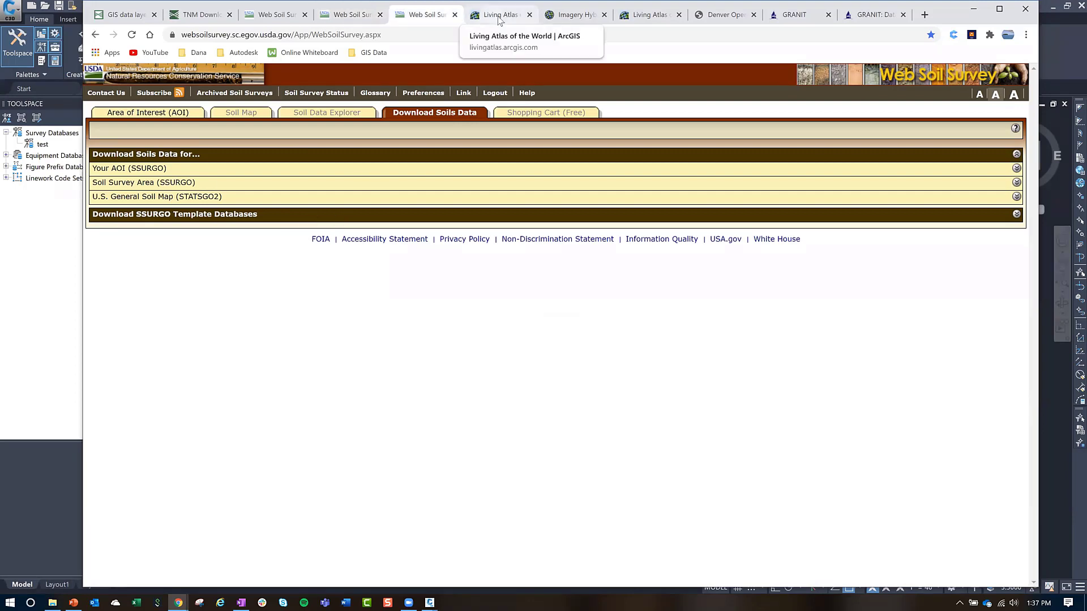
- Search ArcGIS Living Atlas for 'barrington, NH' and check which content types have results
{"action": "left_click", "coordinate": [499, 16]}
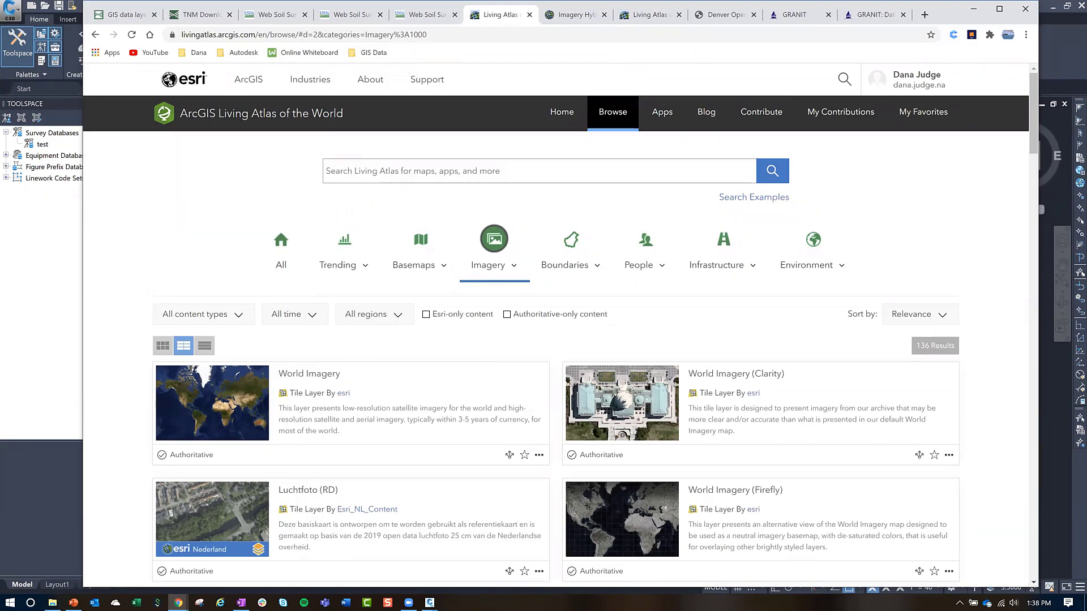
{"action": "left_click", "coordinate": [389, 168]}
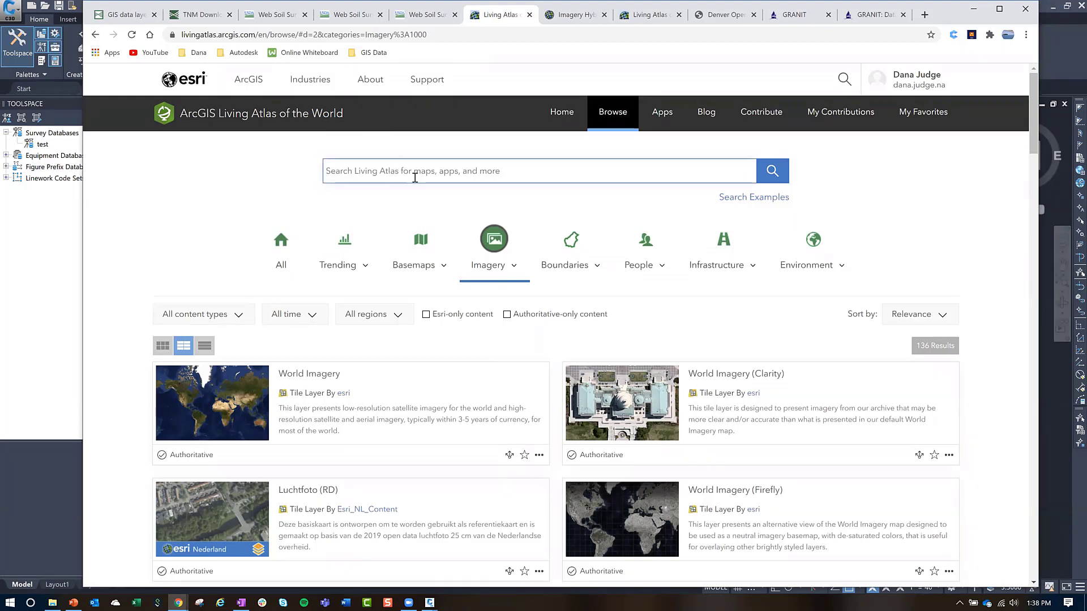
{"action": "type", "text": "barrington"}
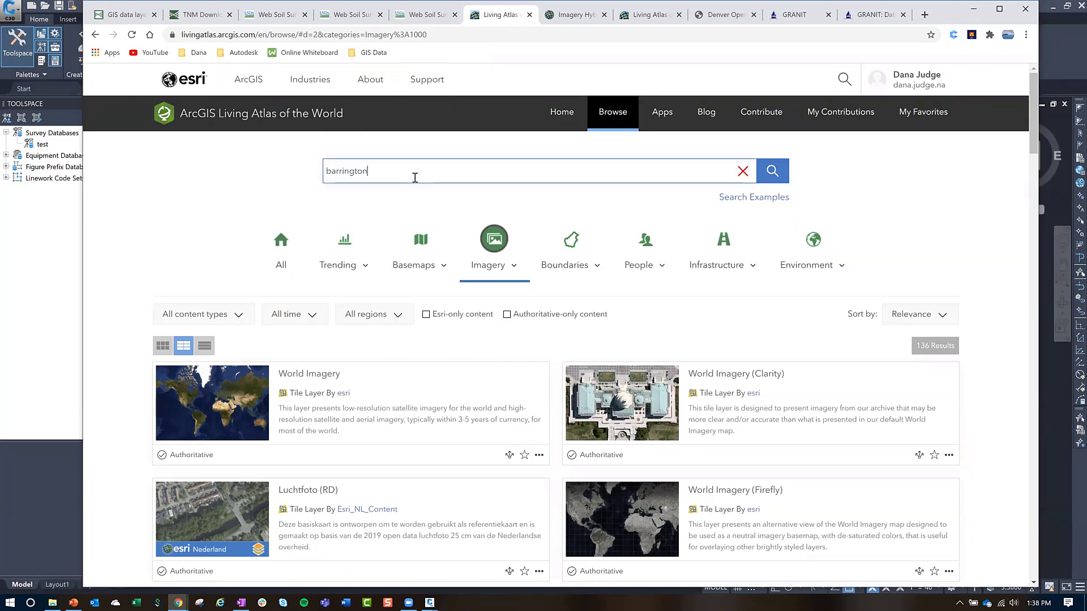
{"action": "type", "text": ", NH"}
{"action": "key", "text": "Return"}
{"action": "left_click", "coordinate": [202, 314]}
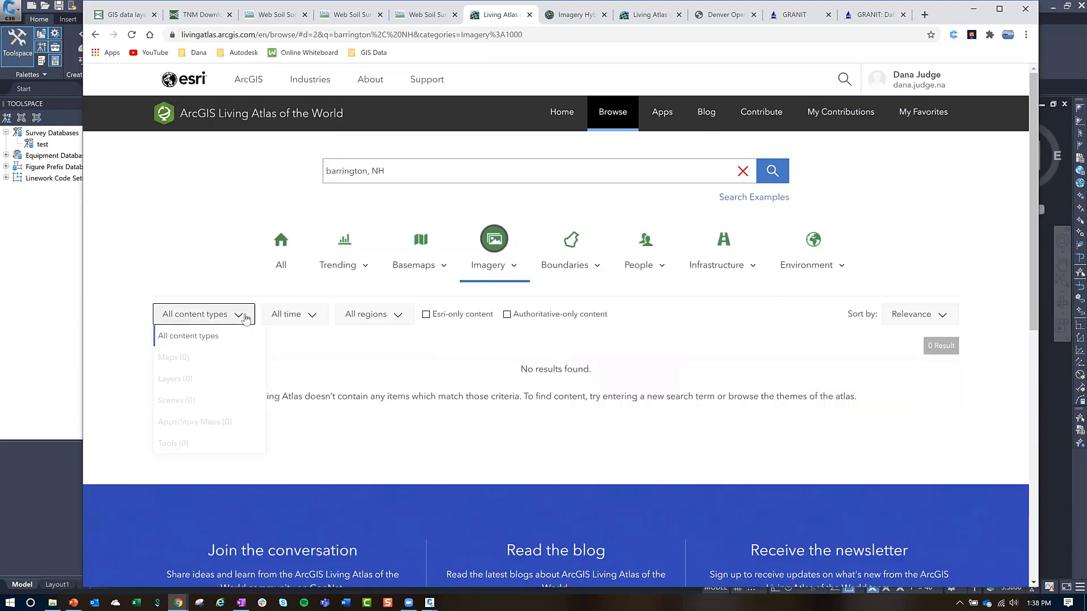
{"action": "left_click", "coordinate": [216, 351]}
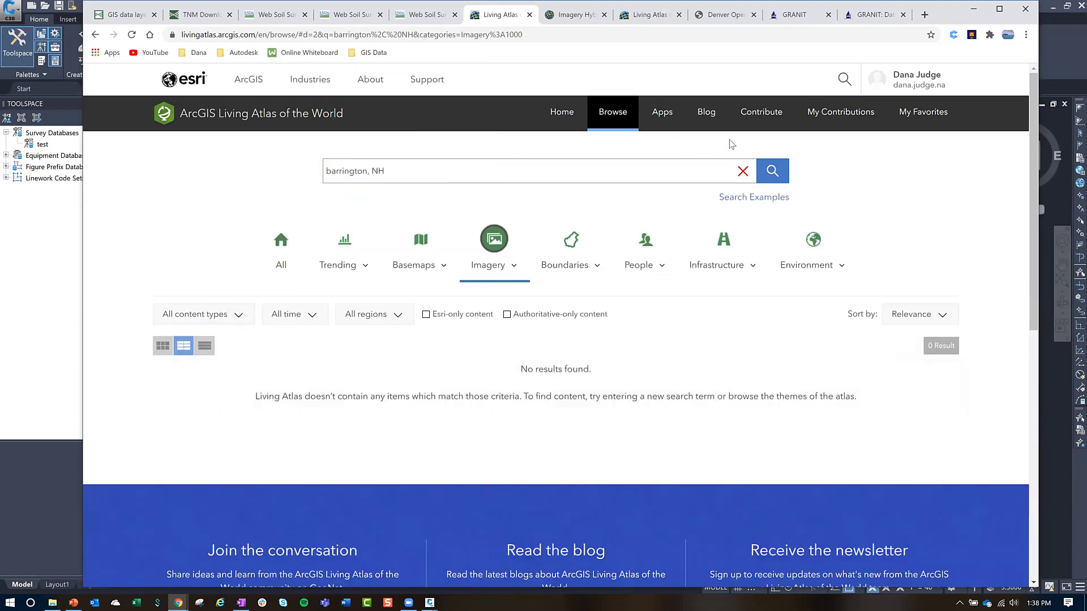
- Review the Barrington Imagery Hybrid map, Living Atlas home and My Contributions, then Denver's sewer results
{"action": "left_click", "coordinate": [841, 112]}
{"action": "left_click", "coordinate": [577, 14]}
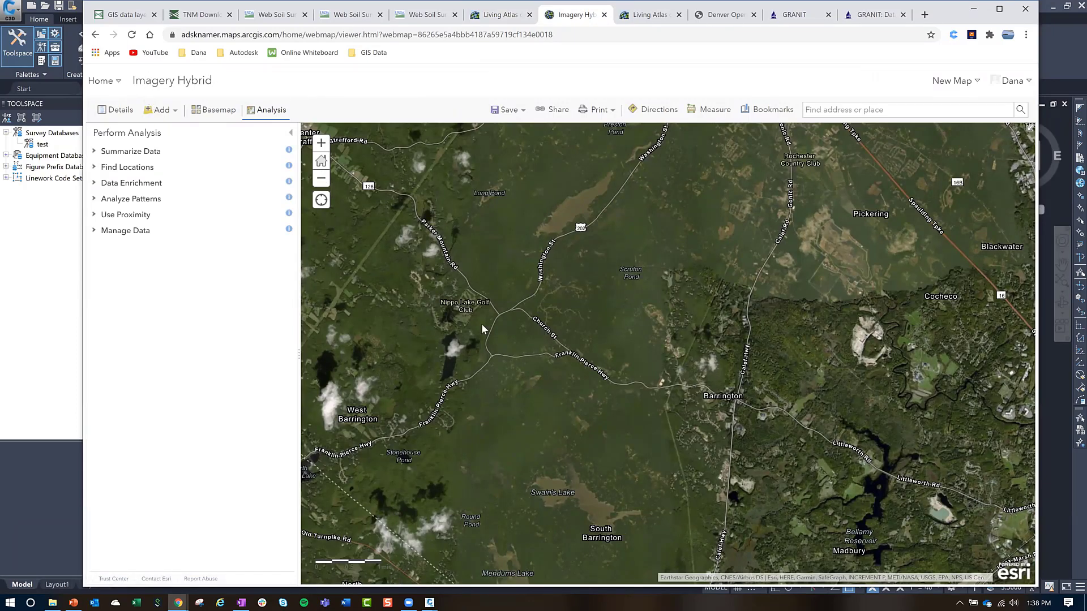
{"action": "scroll", "coordinate": [613, 283], "scroll_direction": "up", "scroll_amount": 2}
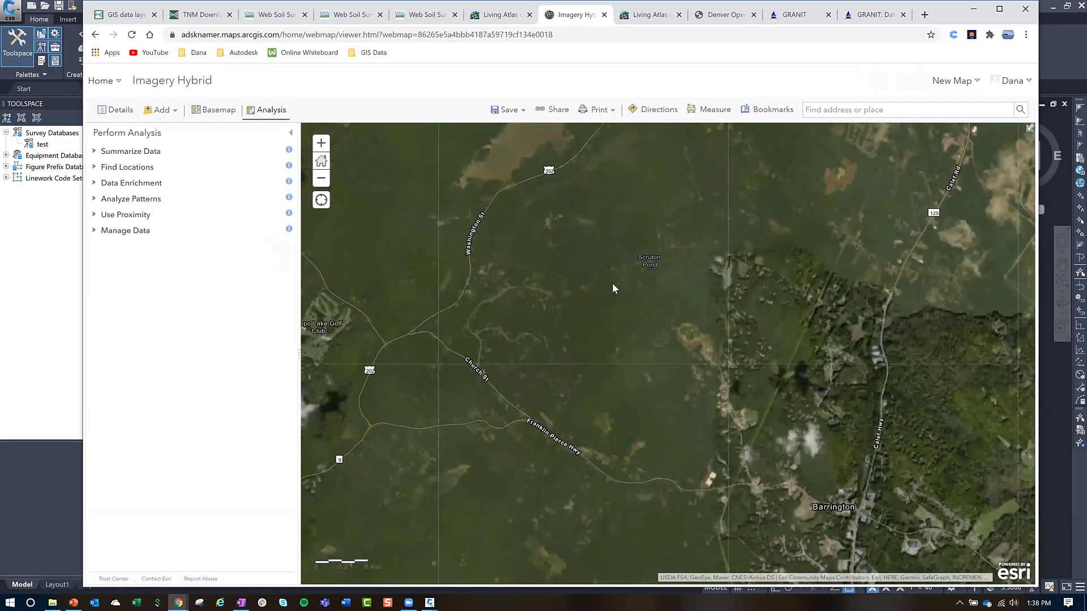
{"action": "scroll", "coordinate": [671, 328], "scroll_direction": "down", "scroll_amount": 2}
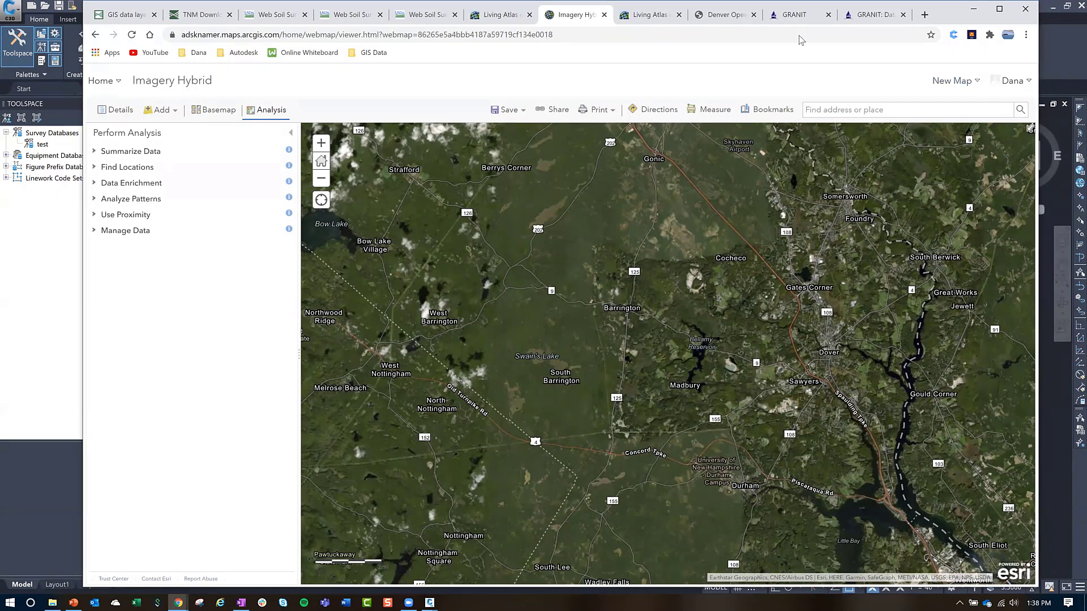
{"action": "key", "text": "ctrl+Tab"}
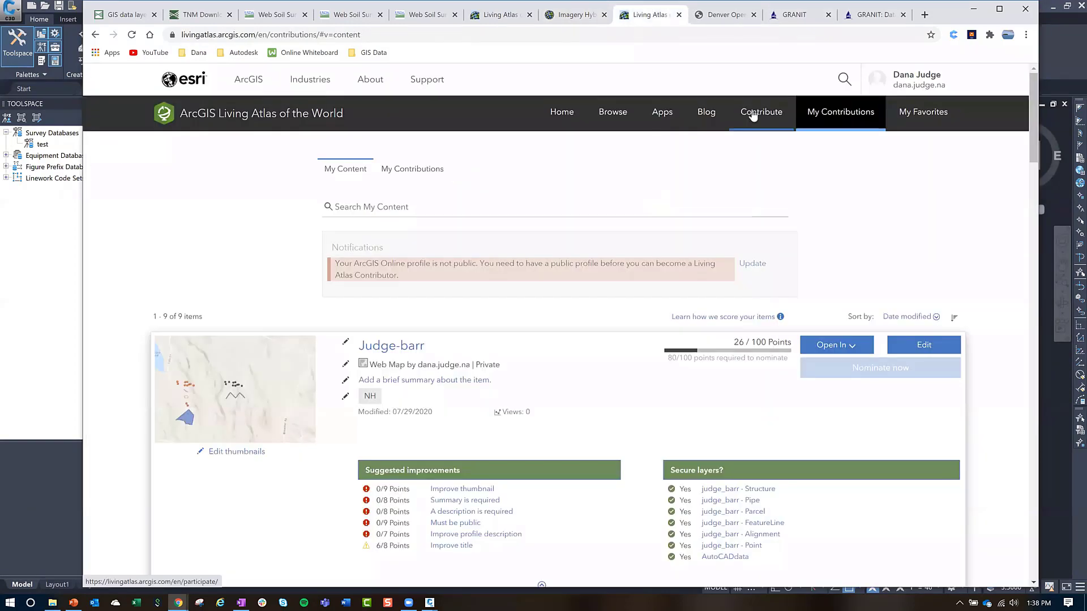
{"action": "left_click", "coordinate": [562, 113]}
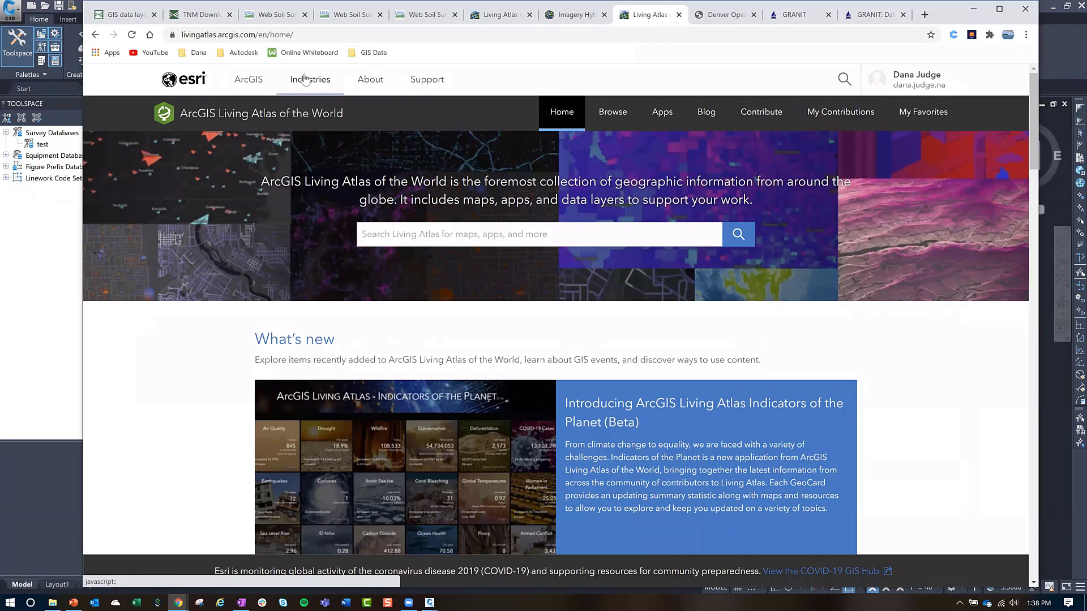
{"action": "left_click", "coordinate": [500, 15]}
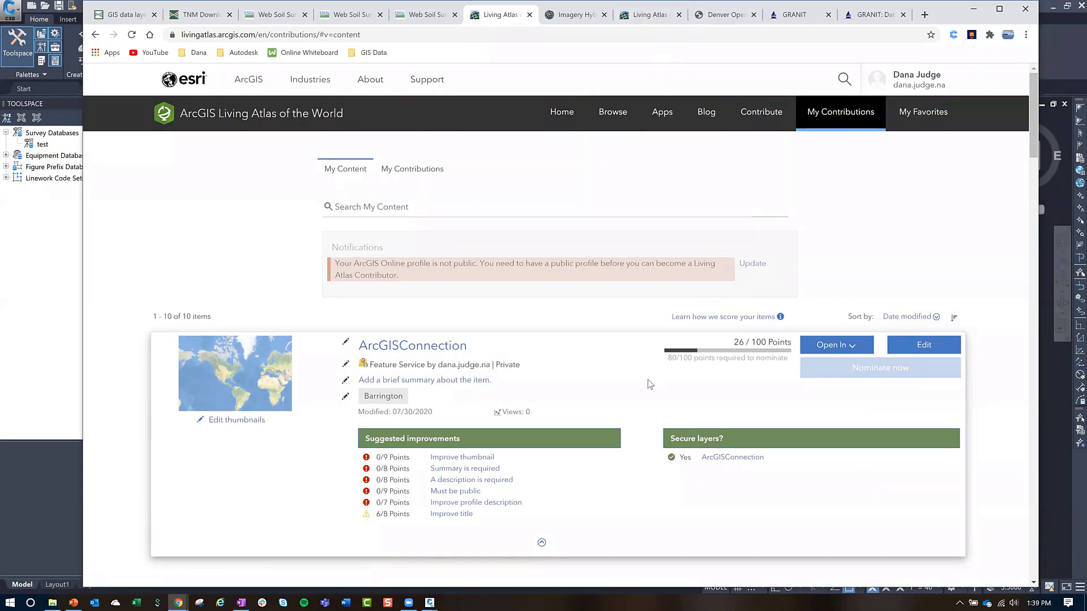
{"action": "left_click", "coordinate": [719, 17]}
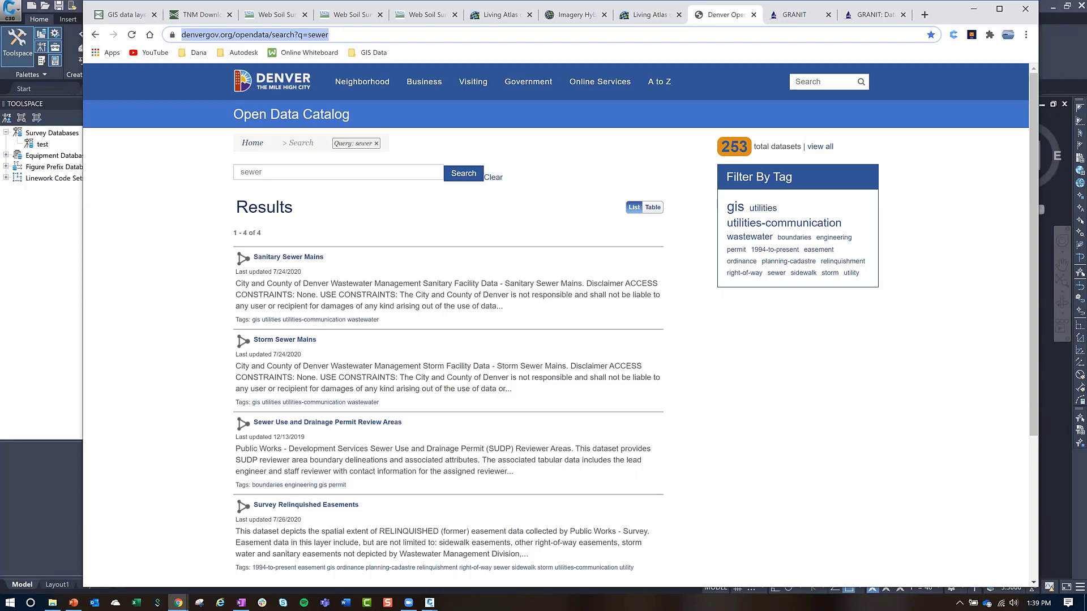
- Switch to the NH GRANIT statewide GIS clearinghouse tab
{"action": "left_click", "coordinate": [801, 15]}
{"action": "mouse_move", "coordinate": [381, 142]}
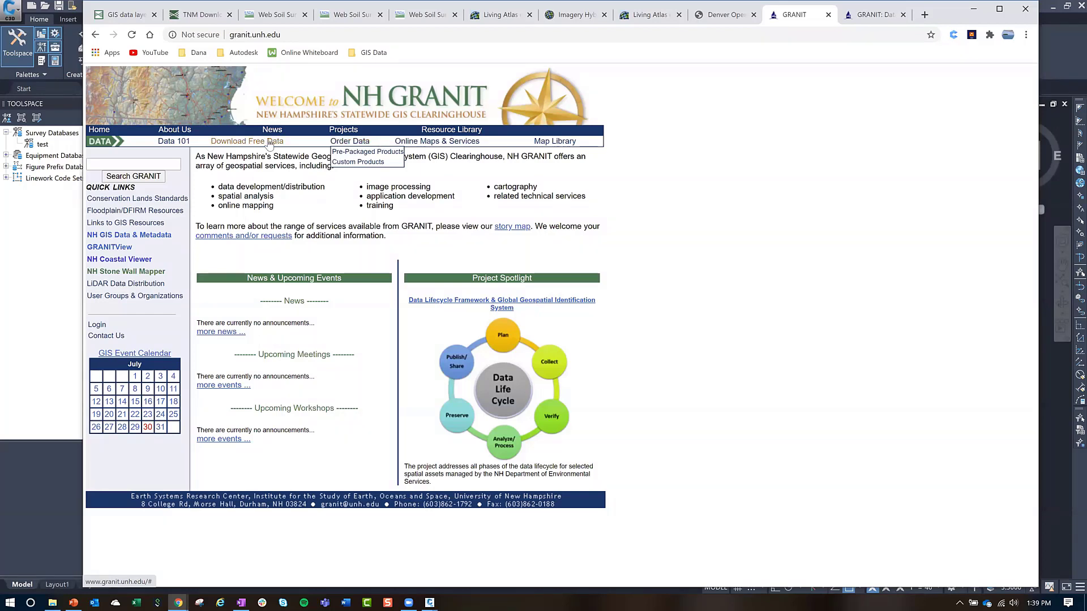
- Search GRANIT's Data Discovery Tool with keyword 'roads' to find NH Public Roads, then minimize Chrome
{"action": "left_click", "coordinate": [250, 141]}
{"action": "left_click", "coordinate": [250, 152]}
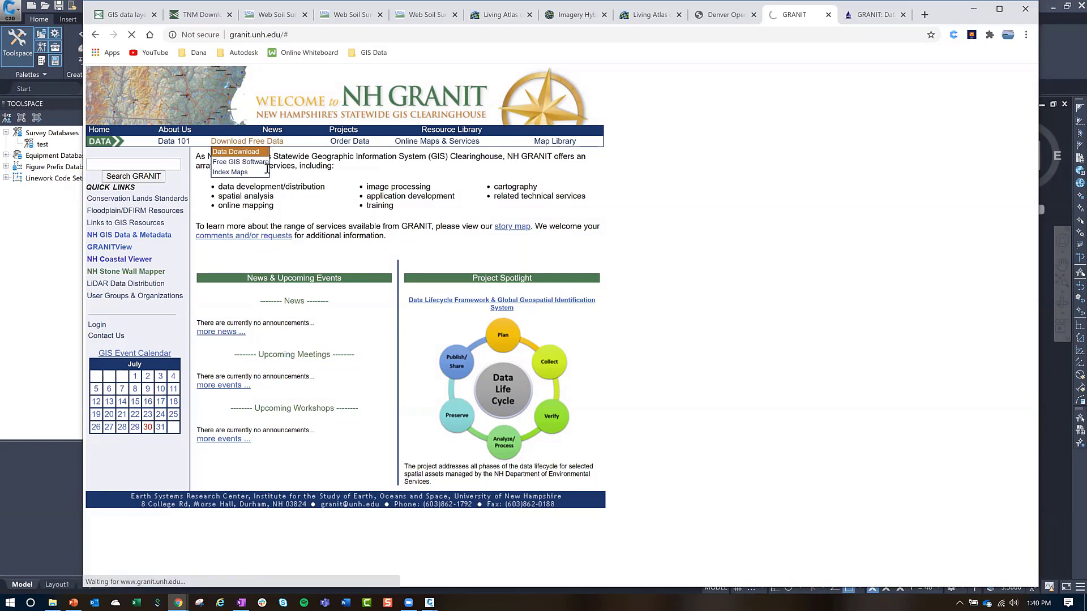
{"action": "left_click", "coordinate": [326, 199]}
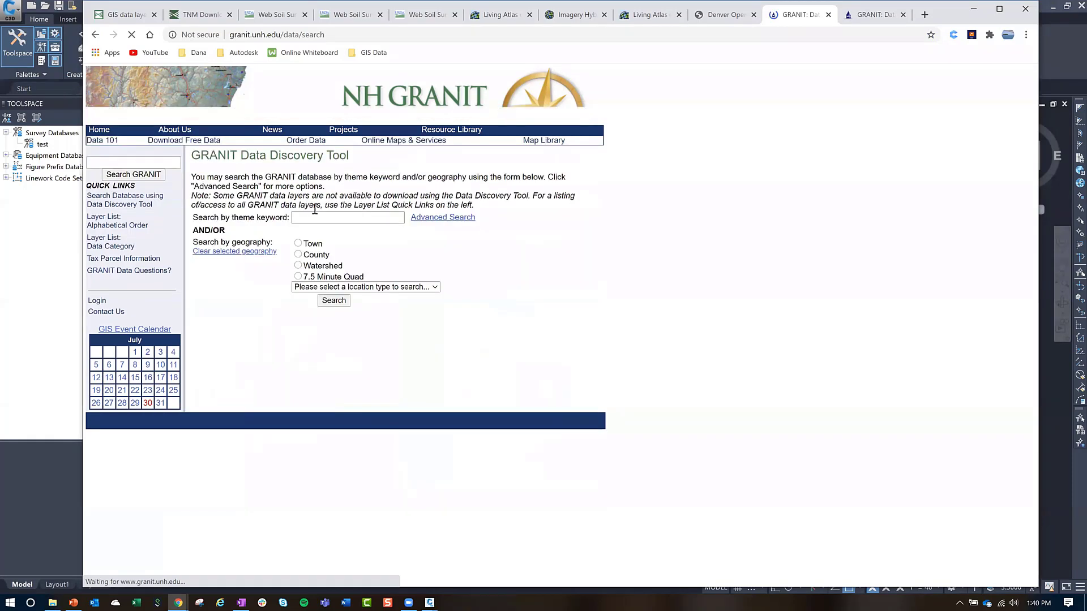
{"action": "left_click", "coordinate": [328, 218]}
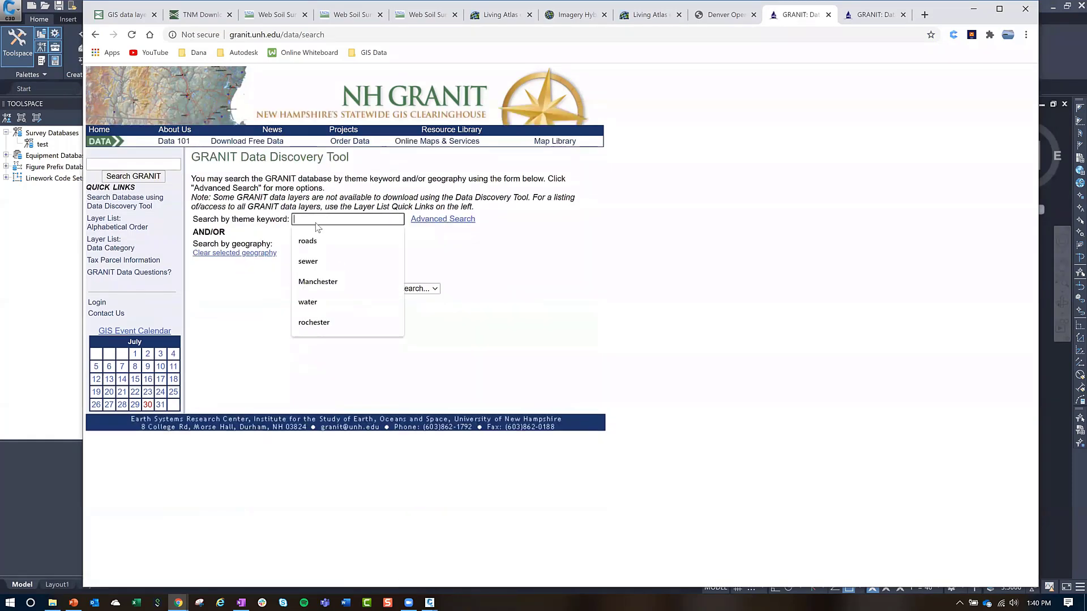
{"action": "key", "text": "Down"}
{"action": "key", "text": "Return"}
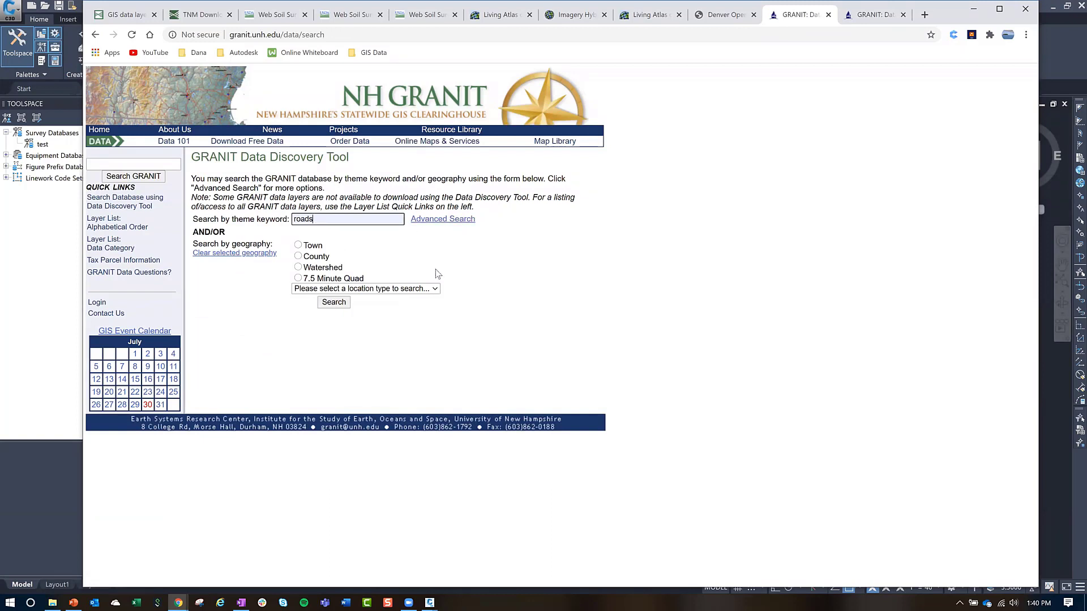
{"action": "left_click", "coordinate": [322, 305]}
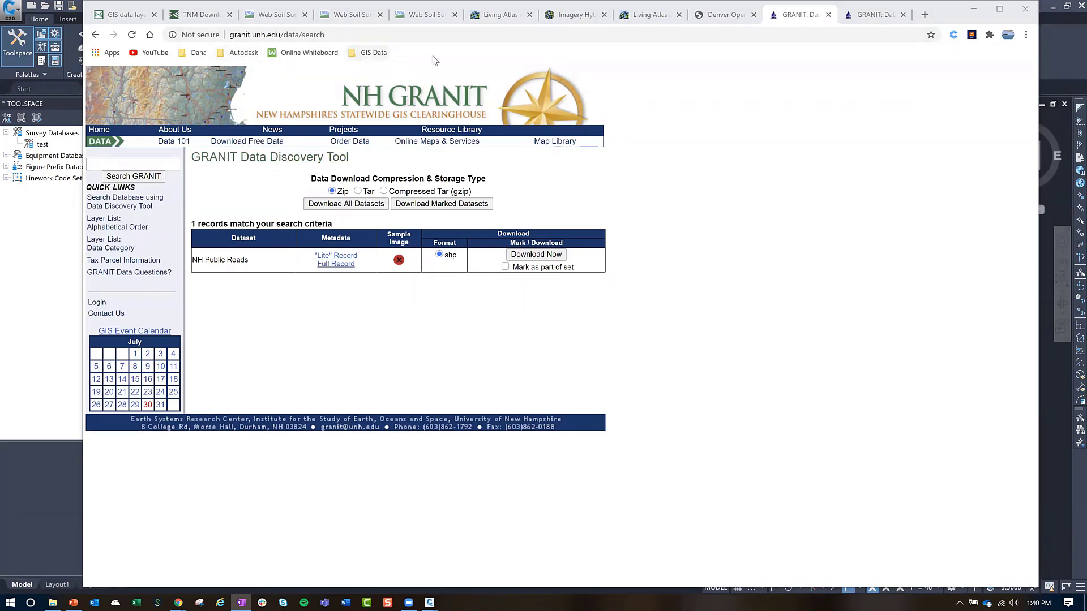
{"action": "left_click", "coordinate": [972, 9]}
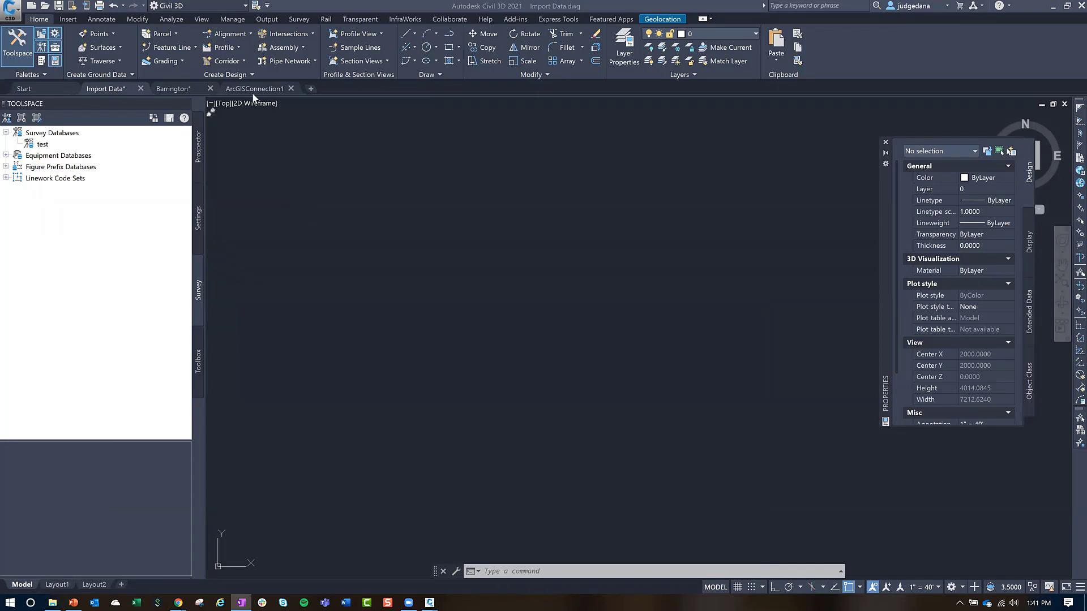
- Switch to the Planning and Analysis workspace, start a map data import, then cancel it
{"action": "left_click", "coordinate": [248, 7]}
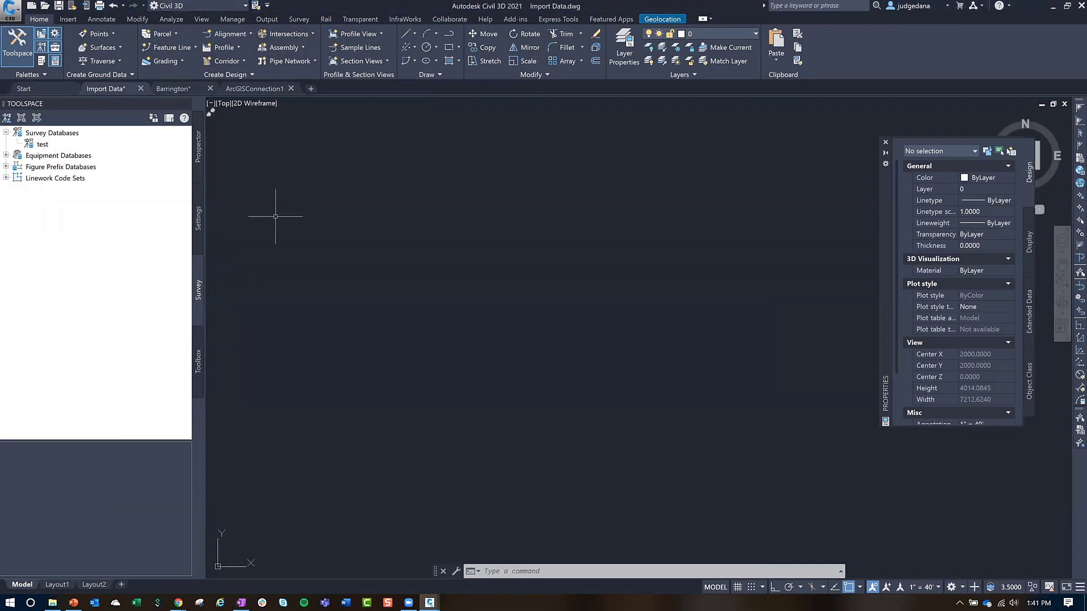
{"action": "left_click", "coordinate": [246, 6]}
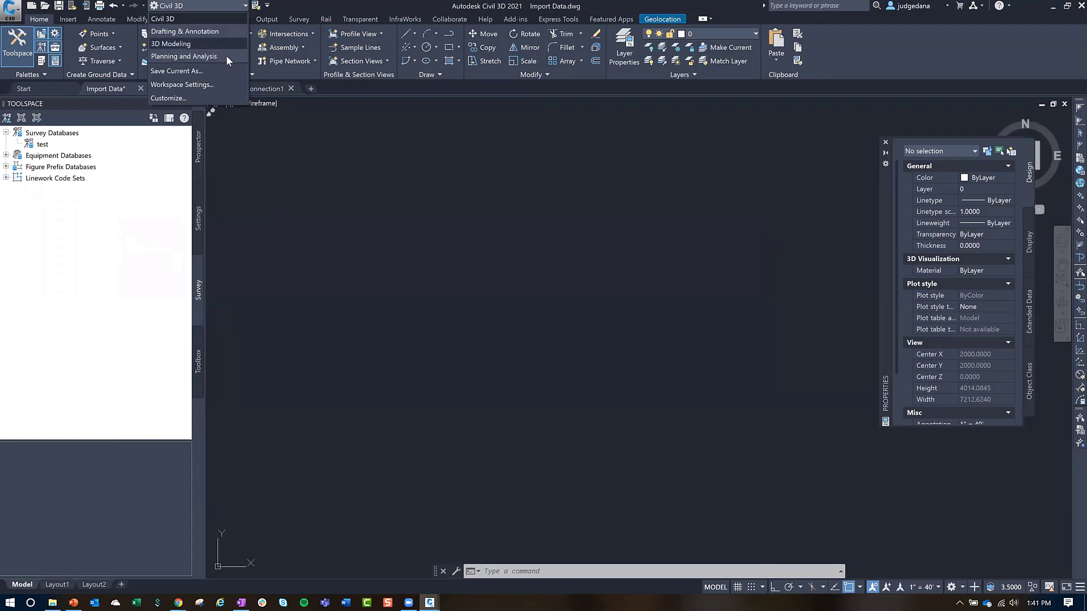
{"action": "left_click", "coordinate": [222, 55]}
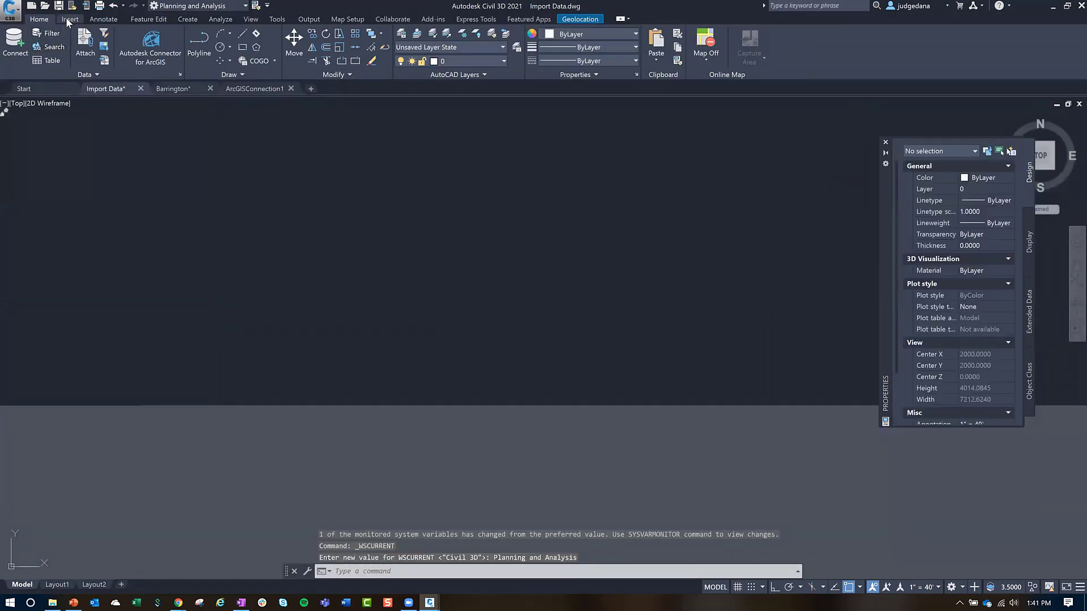
{"action": "left_click", "coordinate": [67, 18]}
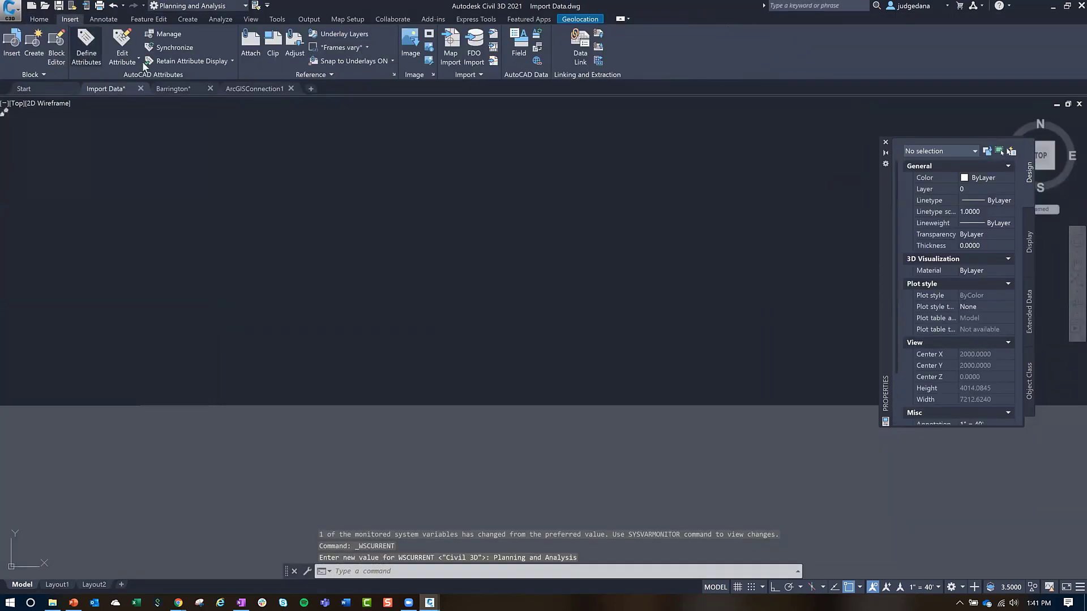
{"action": "left_click", "coordinate": [451, 46]}
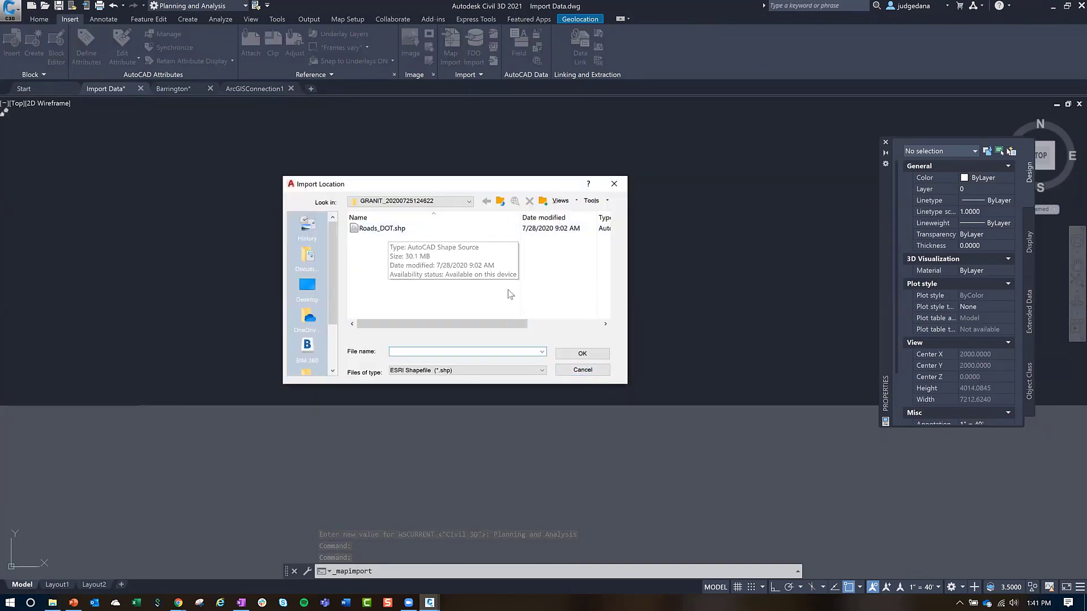
{"action": "left_click", "coordinate": [592, 371]}
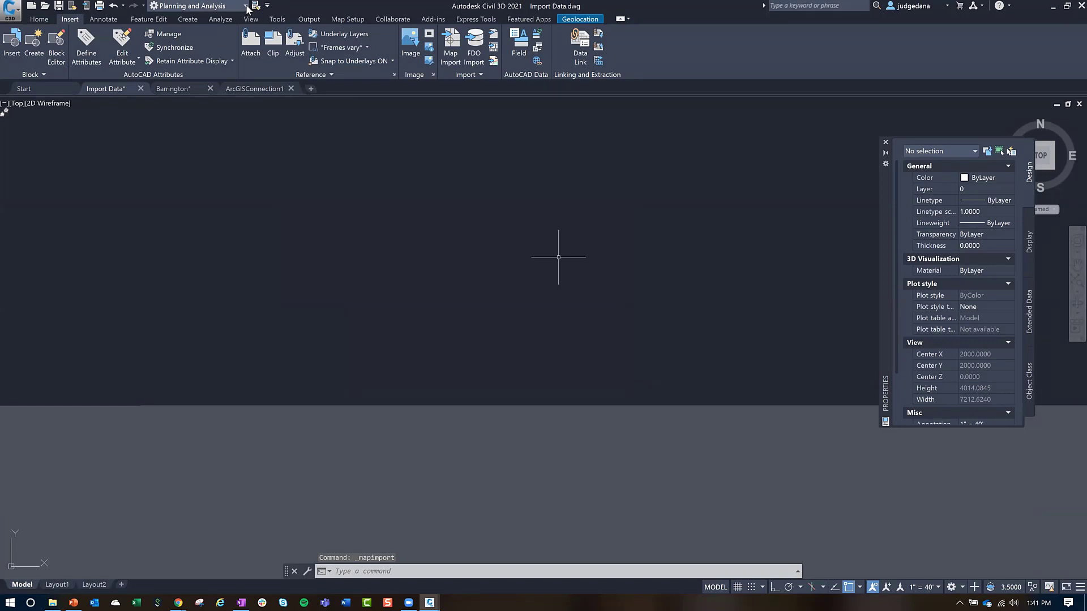
- Switch to the Civil 3D workspace and restart the import with MAPIMPORT
{"action": "left_click", "coordinate": [244, 6]}
{"action": "left_click", "coordinate": [187, 19]}
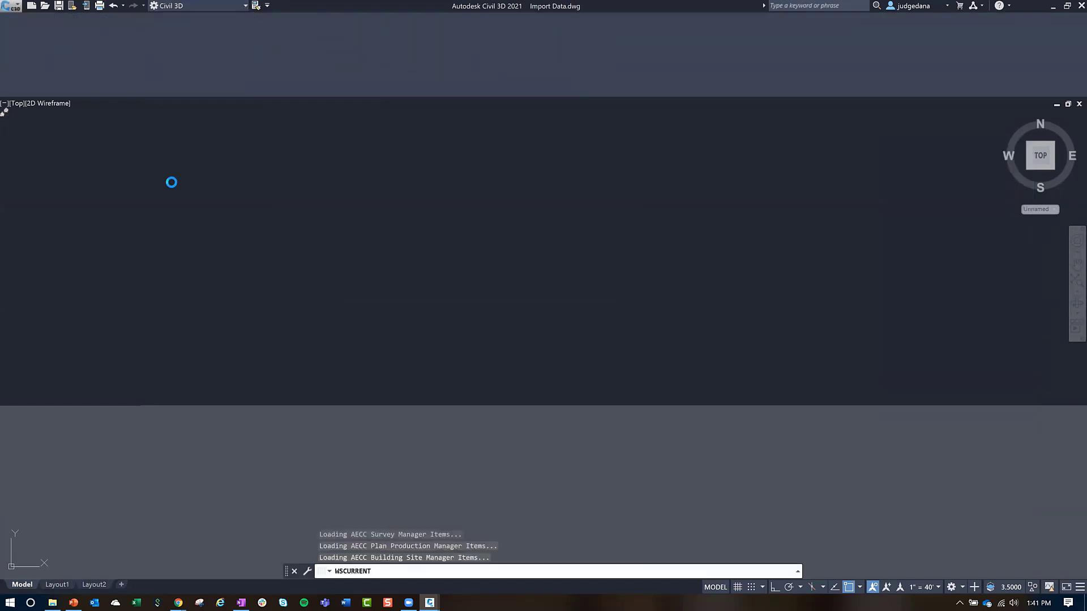
{"action": "type", "text": "MAPimpor"}
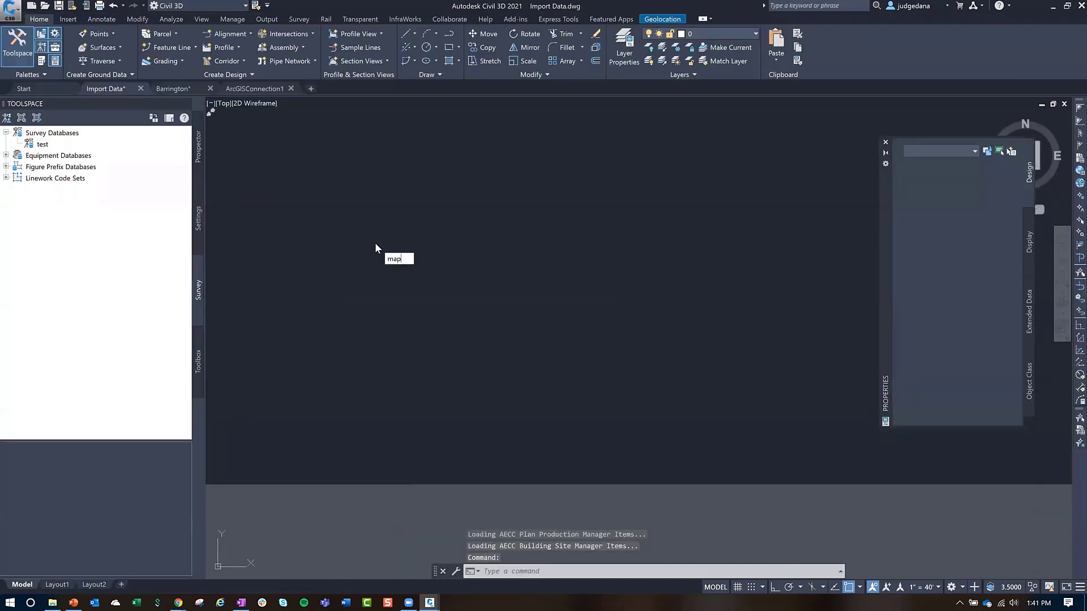
{"action": "type", "text": "t"}
{"action": "key", "text": "Return"}
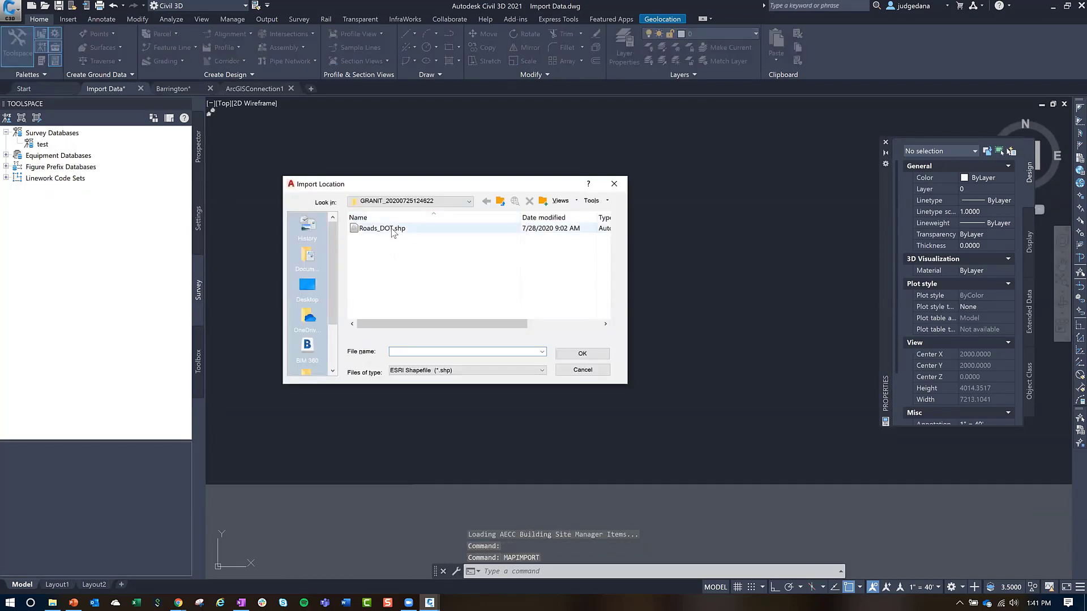
- Import Roads_DOT.shp, bringing its attributes in as a Roads_DOT object data table with mapped fields
{"action": "double_click", "coordinate": [393, 229]}
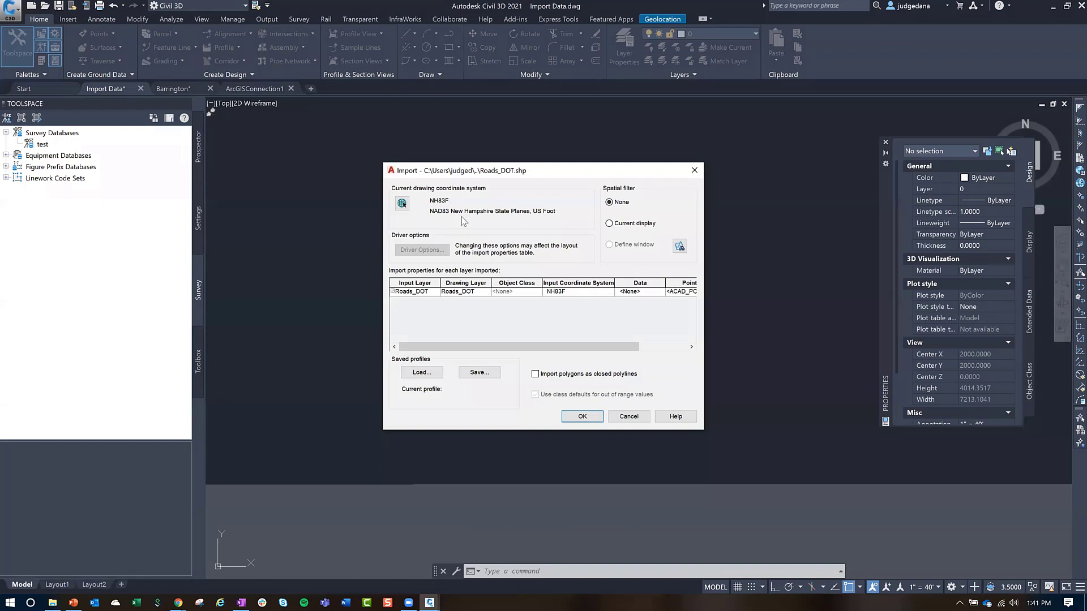
{"action": "left_click", "coordinate": [643, 293]}
{"action": "left_click", "coordinate": [663, 292]}
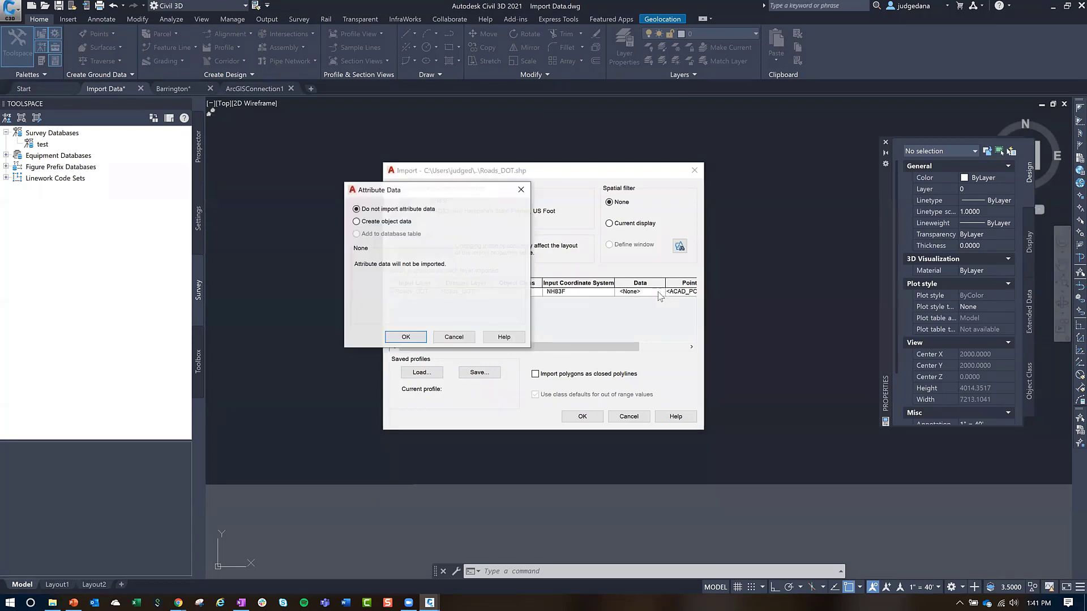
{"action": "left_click", "coordinate": [384, 222]}
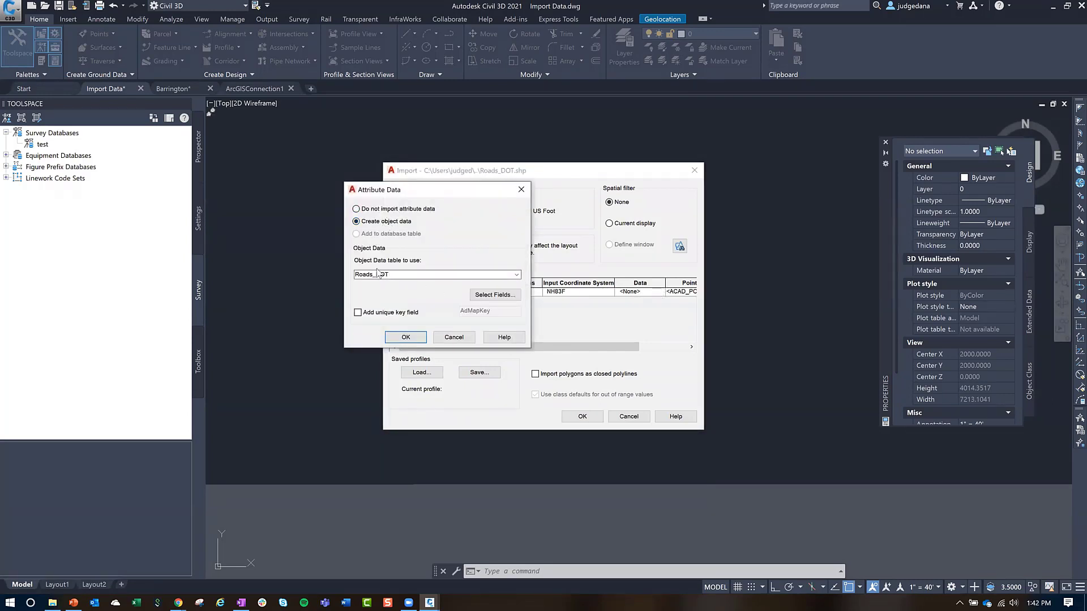
{"action": "left_click", "coordinate": [493, 295]}
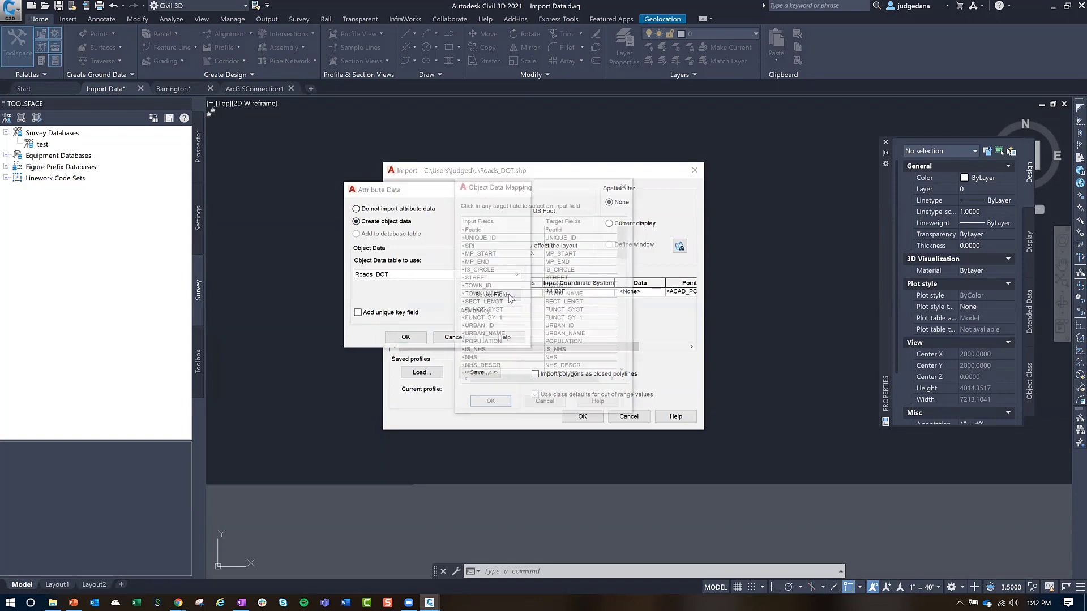
{"action": "left_click", "coordinate": [493, 279]}
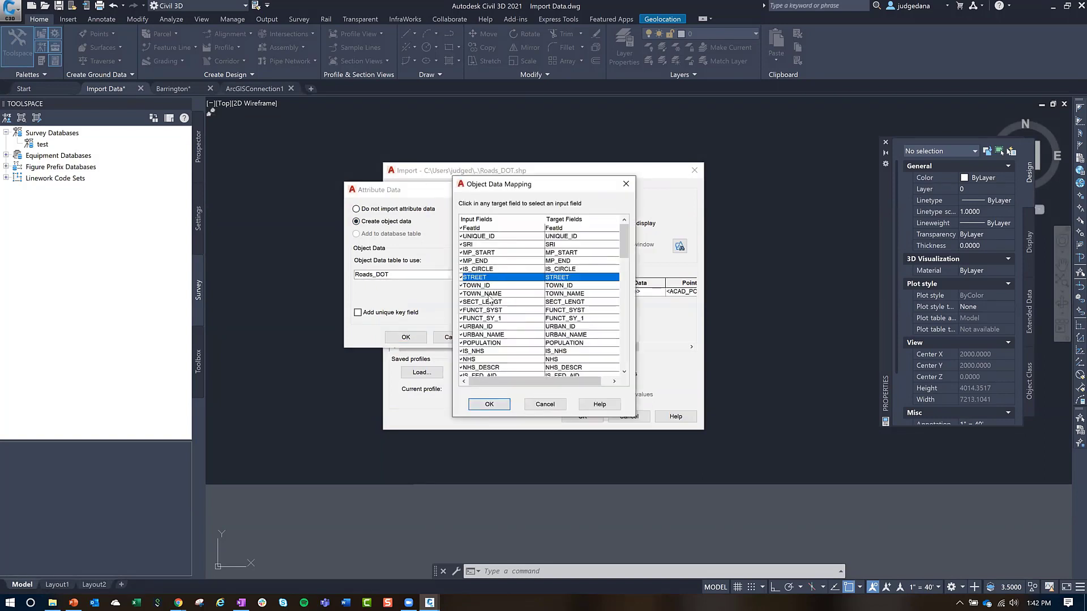
{"action": "left_click", "coordinate": [490, 405]}
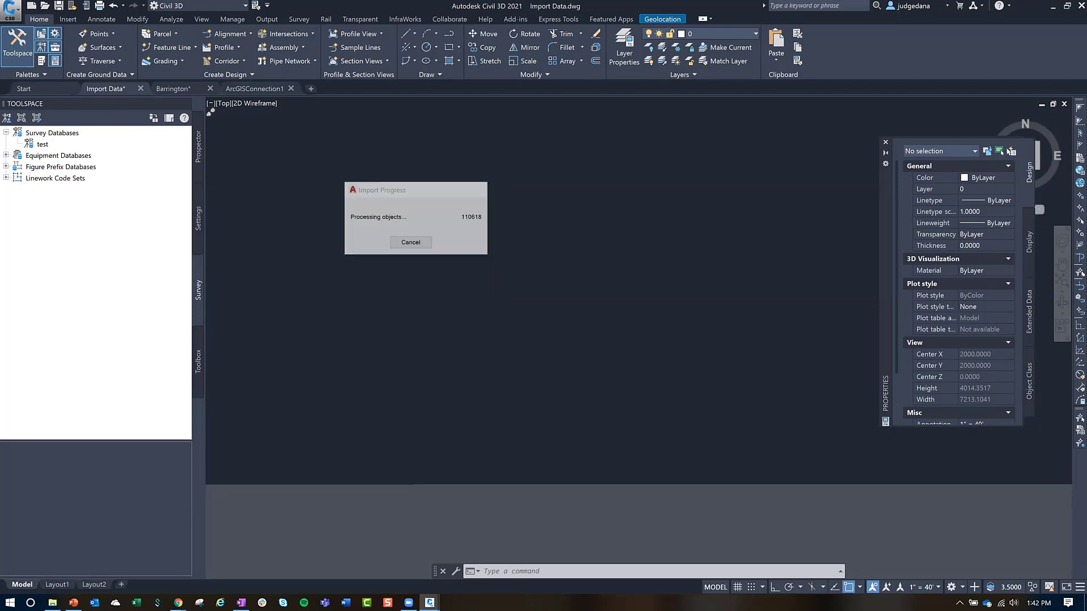
- Zoom to extents to show the entire imported road network
{"action": "type", "text": "z"}
{"action": "key", "text": "Return"}
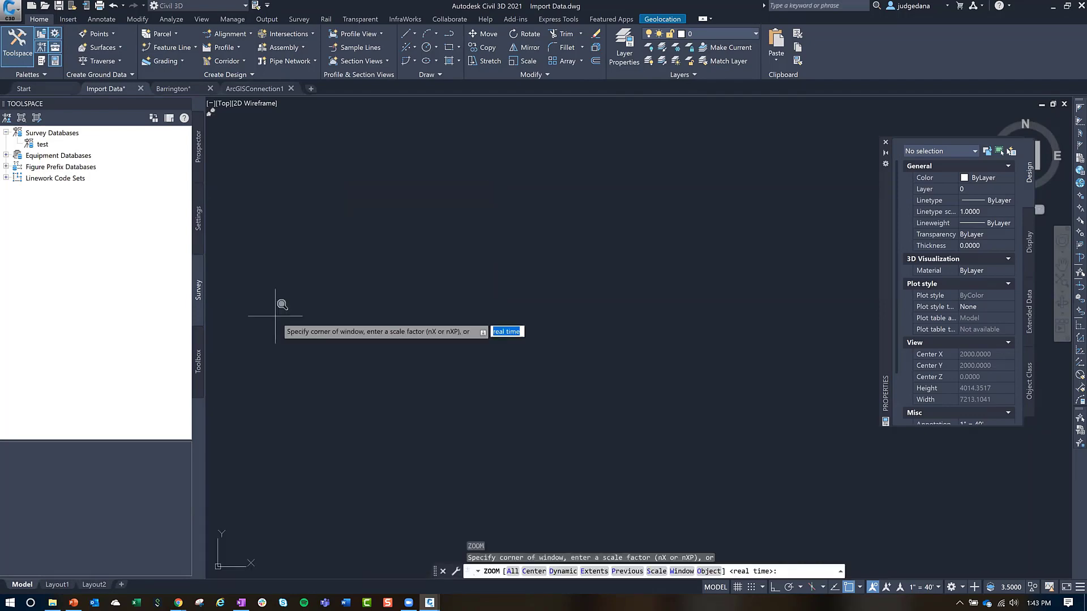
{"action": "type", "text": "e"}
{"action": "key", "text": "Return"}
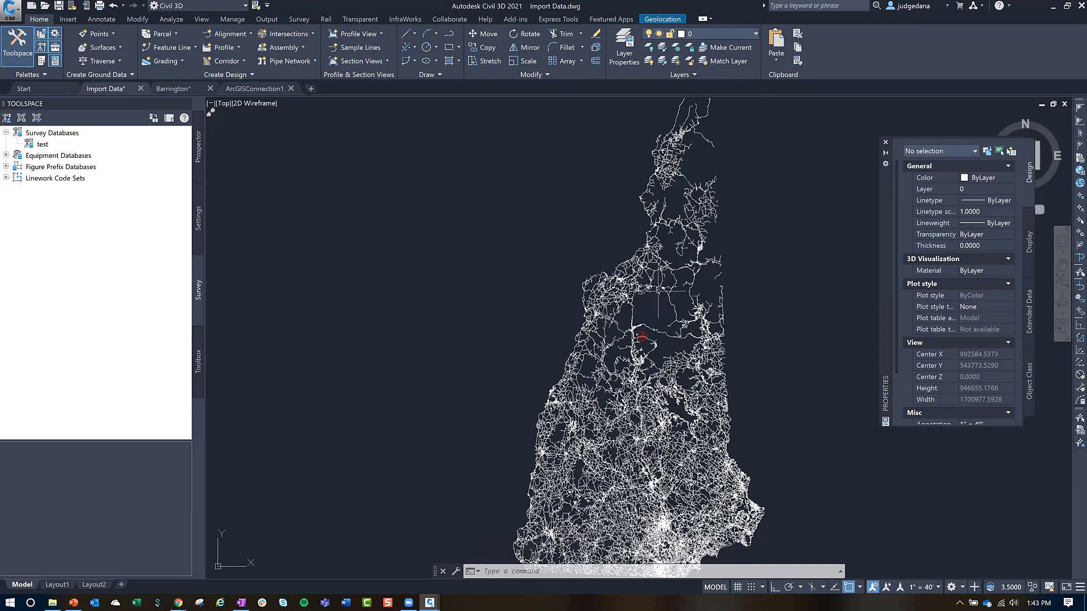
- Turn on the Map Aerial basemap and inspect the northern roads over the imagery
{"action": "left_click", "coordinate": [661, 19]}
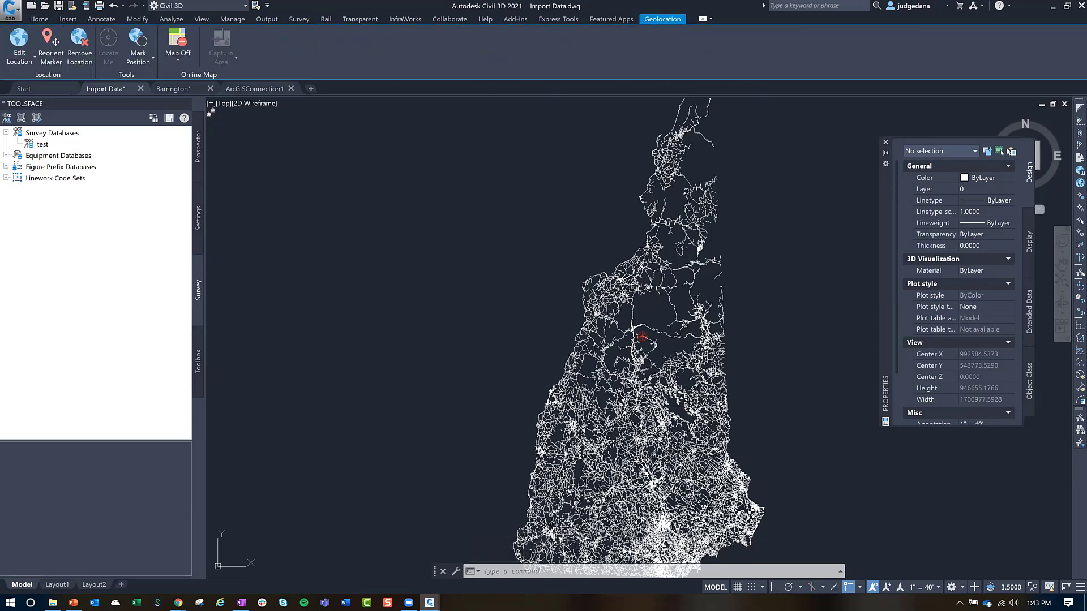
{"action": "left_click", "coordinate": [188, 54]}
{"action": "left_click", "coordinate": [182, 80]}
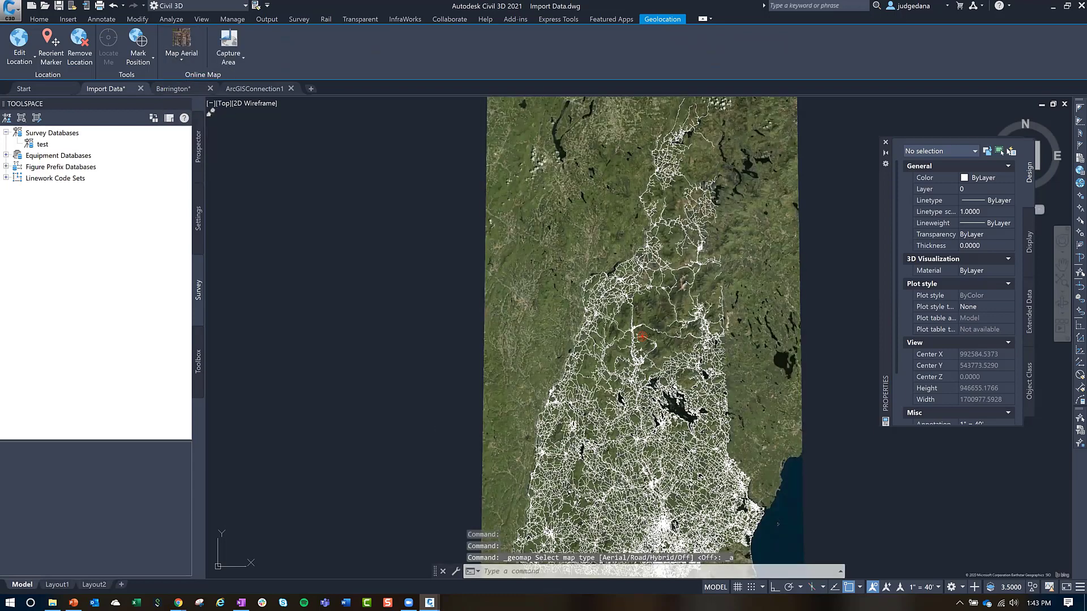
{"action": "scroll", "coordinate": [641, 336], "scroll_direction": "up", "scroll_amount": 2}
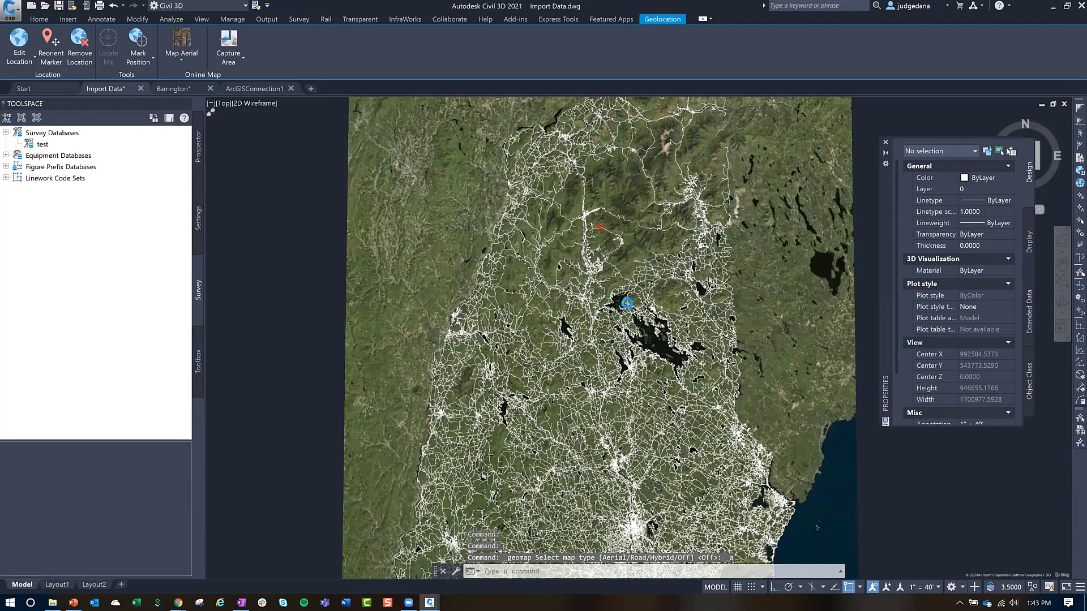
{"action": "scroll", "coordinate": [628, 303], "scroll_direction": "up", "scroll_amount": 3}
{"action": "middle_click_drag", "start_coordinate": [610, 165], "coordinate": [628, 303]}
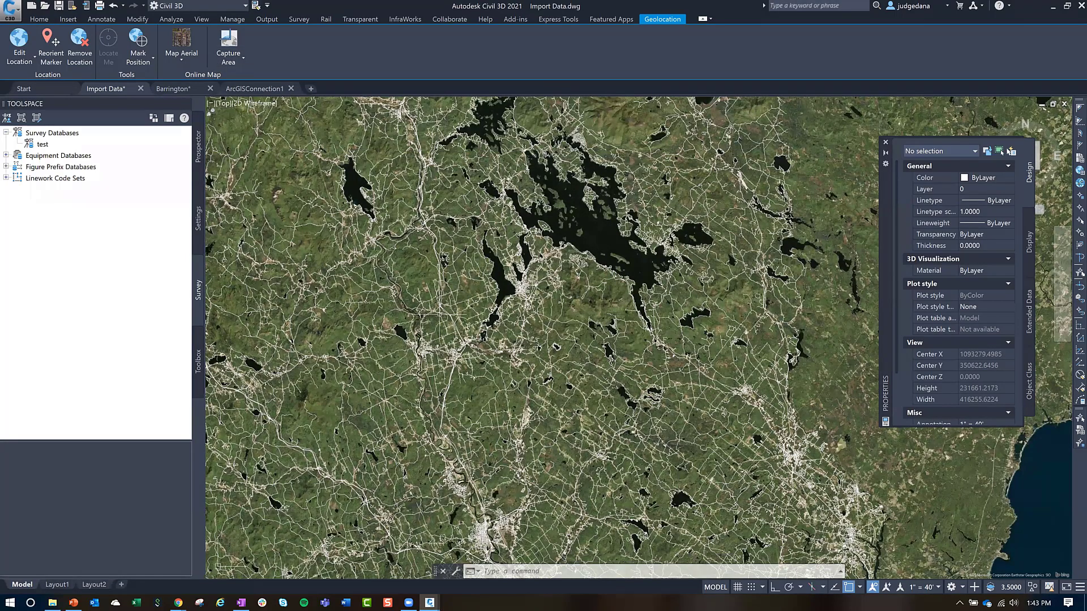
{"action": "scroll", "coordinate": [440, 306], "scroll_direction": "down", "scroll_amount": 5}
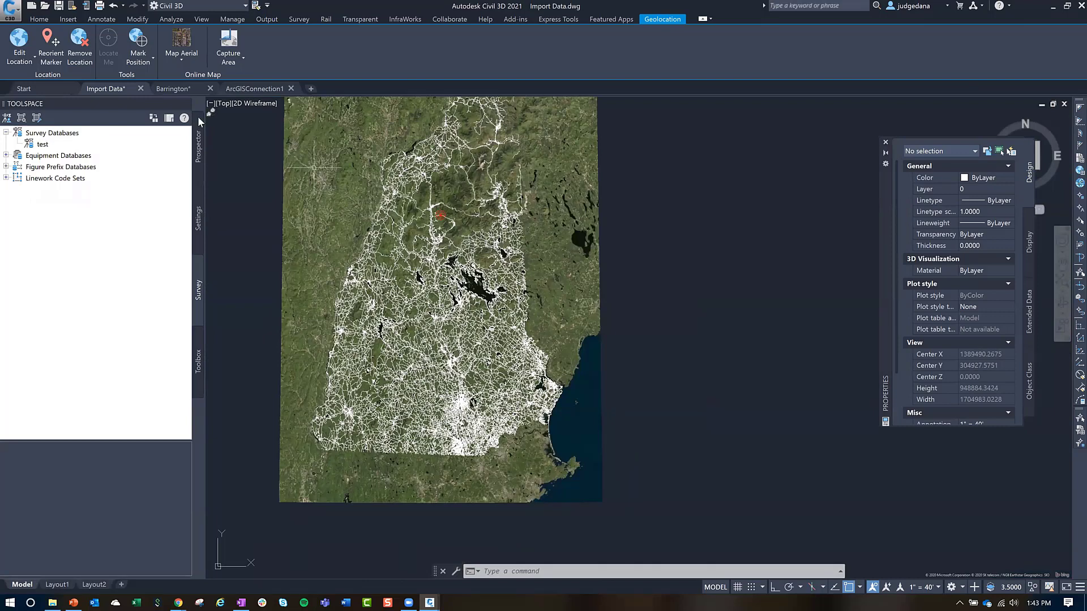
- Switch the online map to Map Off and recenter the road network
{"action": "left_click", "coordinate": [188, 58]}
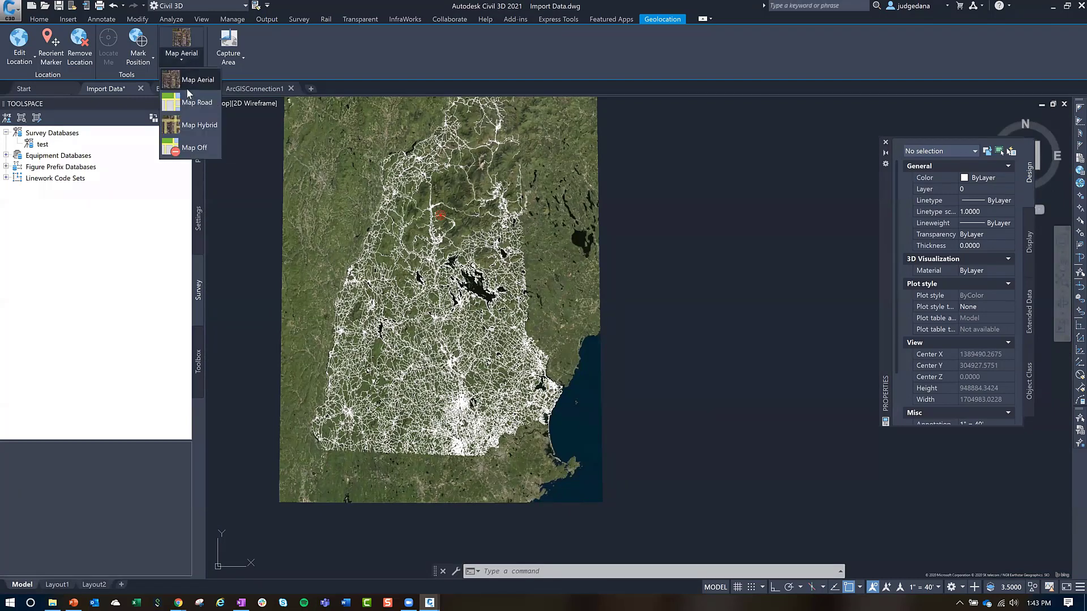
{"action": "left_click", "coordinate": [194, 147]}
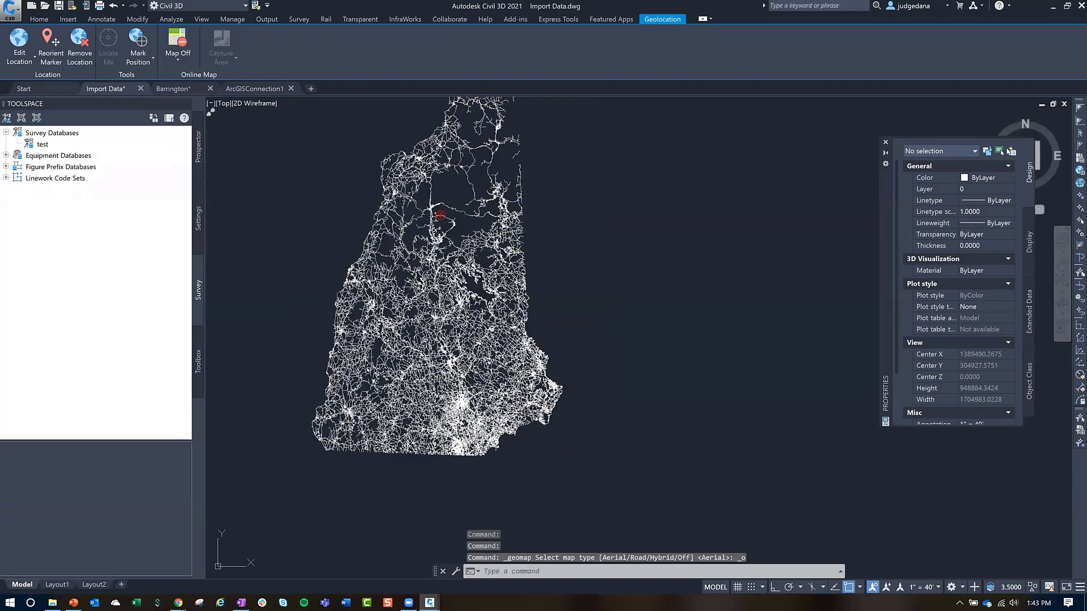
{"action": "middle_click_drag", "start_coordinate": [568, 270], "coordinate": [700, 380]}
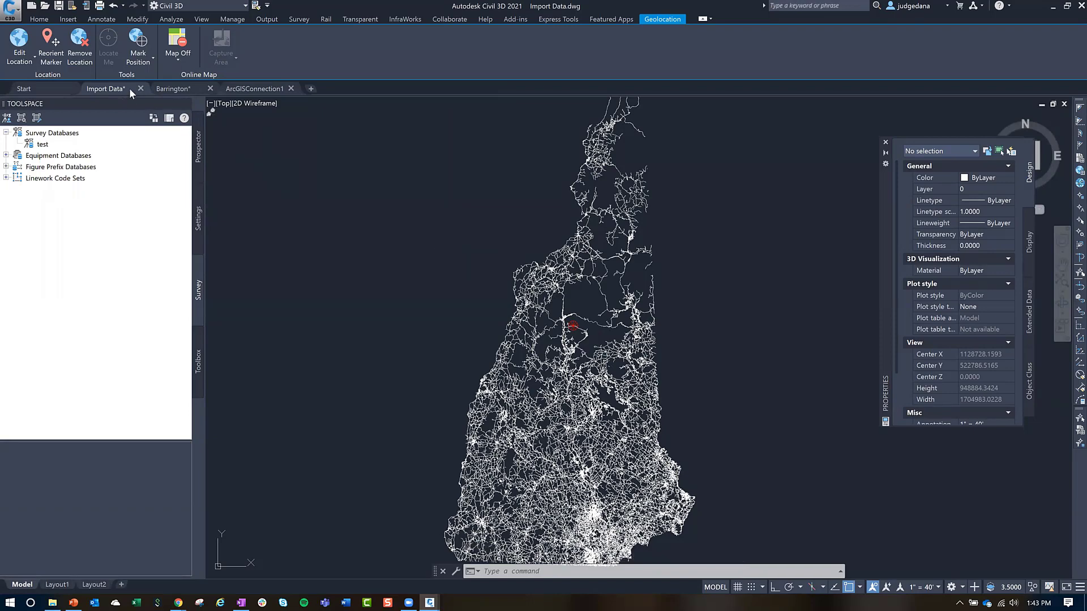
{"action": "scroll", "coordinate": [662, 498], "scroll_direction": "up", "scroll_amount": 8}
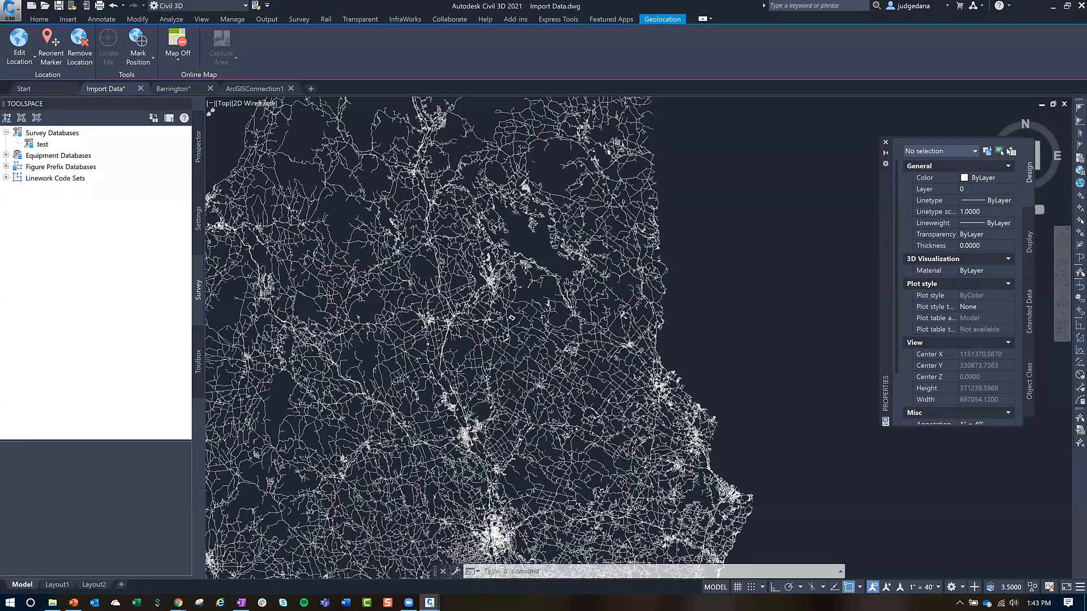
- Close the Import Data drawing without saving and pan around the Barrington site
{"action": "left_click", "coordinate": [142, 87]}
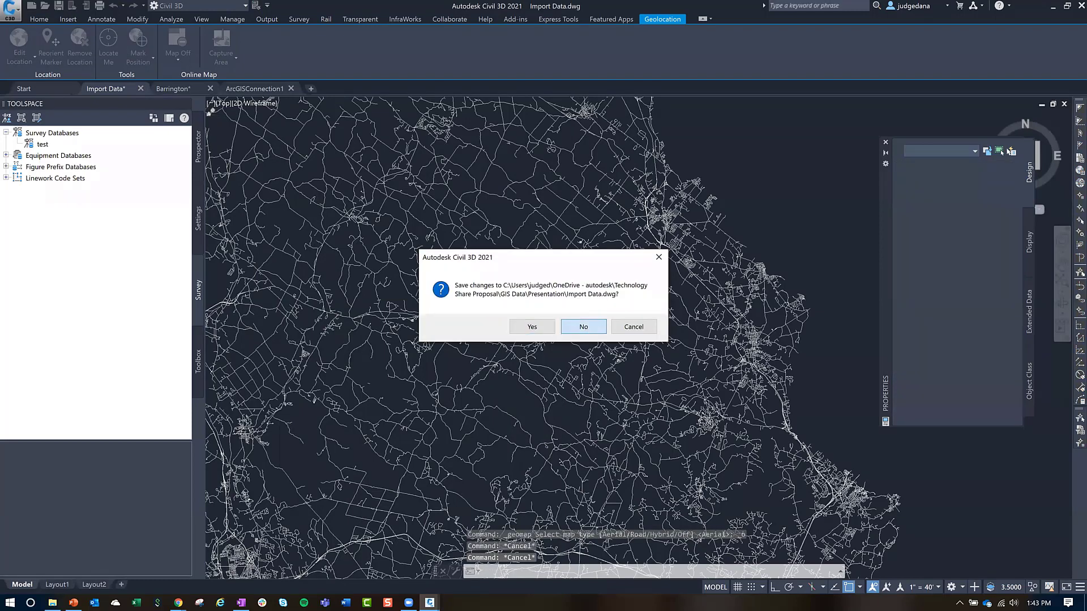
{"action": "key", "text": "Escape"}
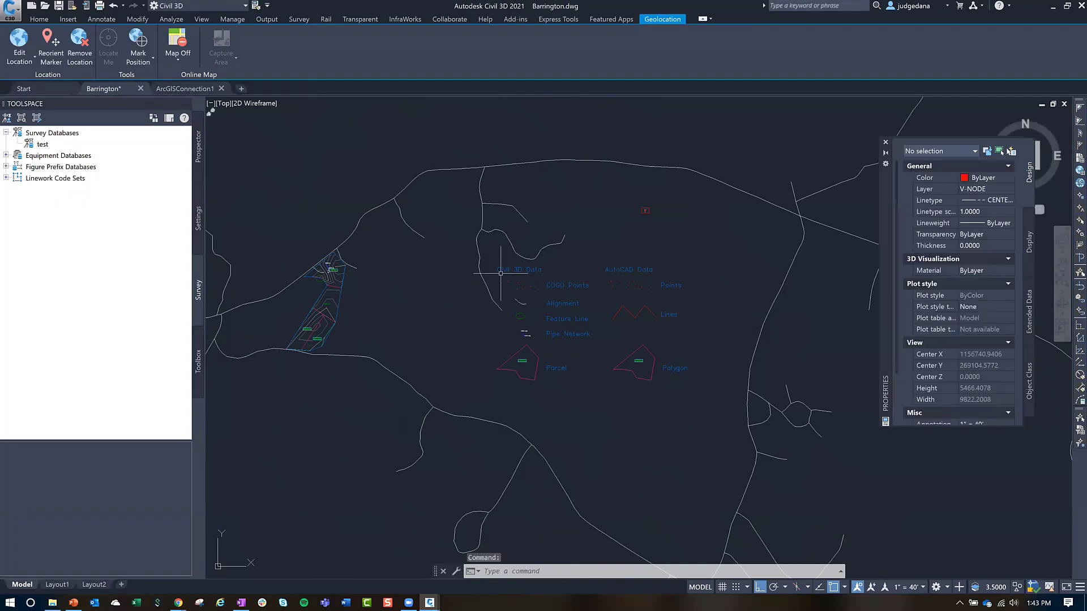
{"action": "scroll", "coordinate": [497, 271], "scroll_direction": "down", "scroll_amount": 4}
{"action": "middle_click_drag", "start_coordinate": [460, 255], "coordinate": [550, 294]}
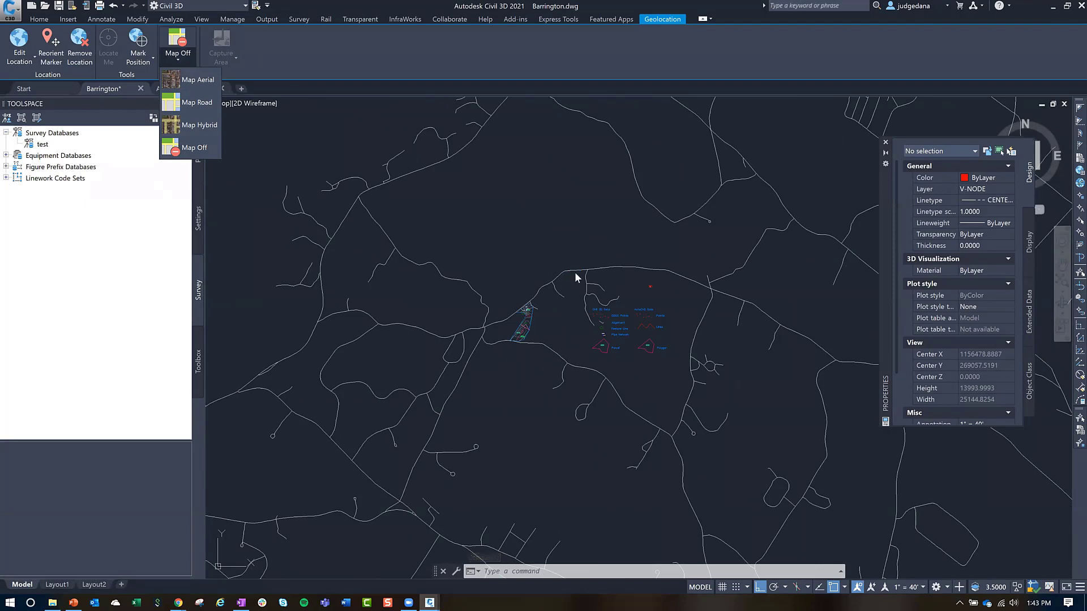
{"action": "scroll", "coordinate": [586, 259], "scroll_direction": "down", "scroll_amount": 10}
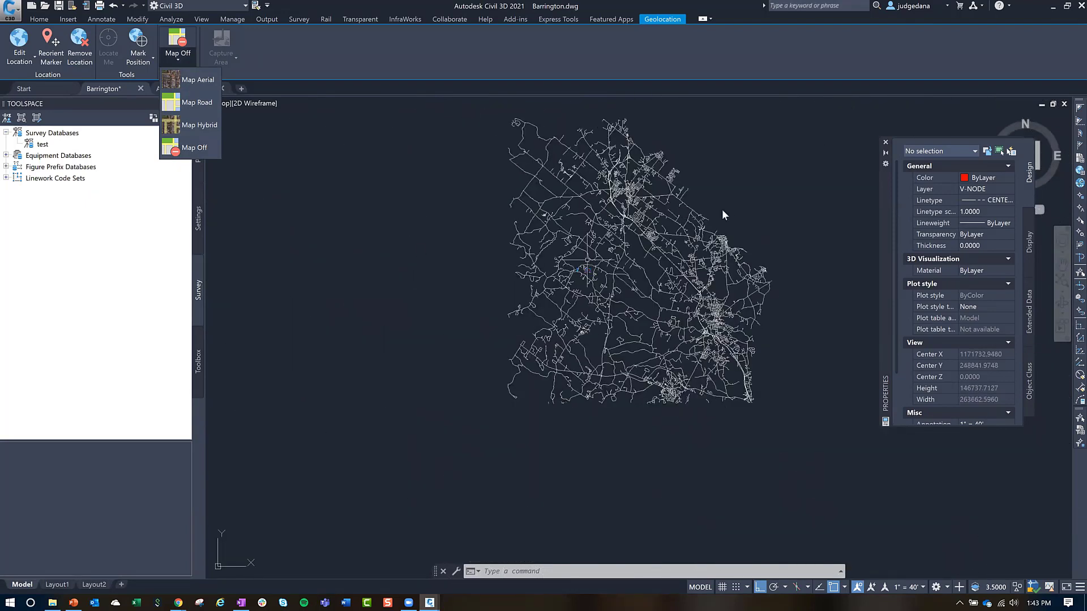
- Turn on Map Aerial and zoom in on the Barrington parcel over the satellite imagery
{"action": "left_click", "coordinate": [192, 79]}
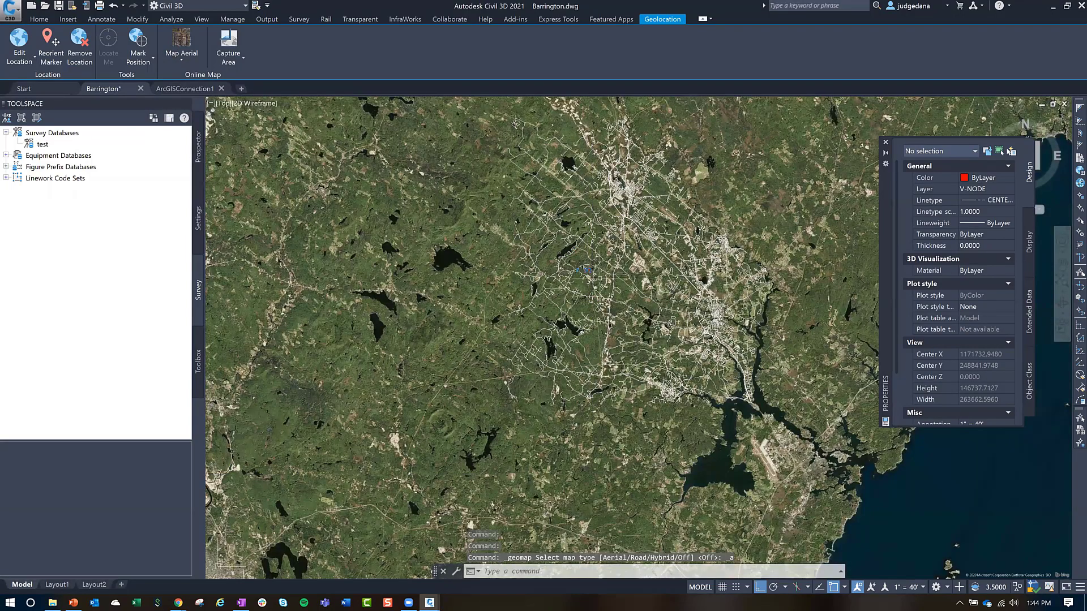
{"action": "scroll", "coordinate": [579, 262], "scroll_direction": "up", "scroll_amount": 3}
{"action": "scroll", "coordinate": [579, 263], "scroll_direction": "up", "scroll_amount": 4}
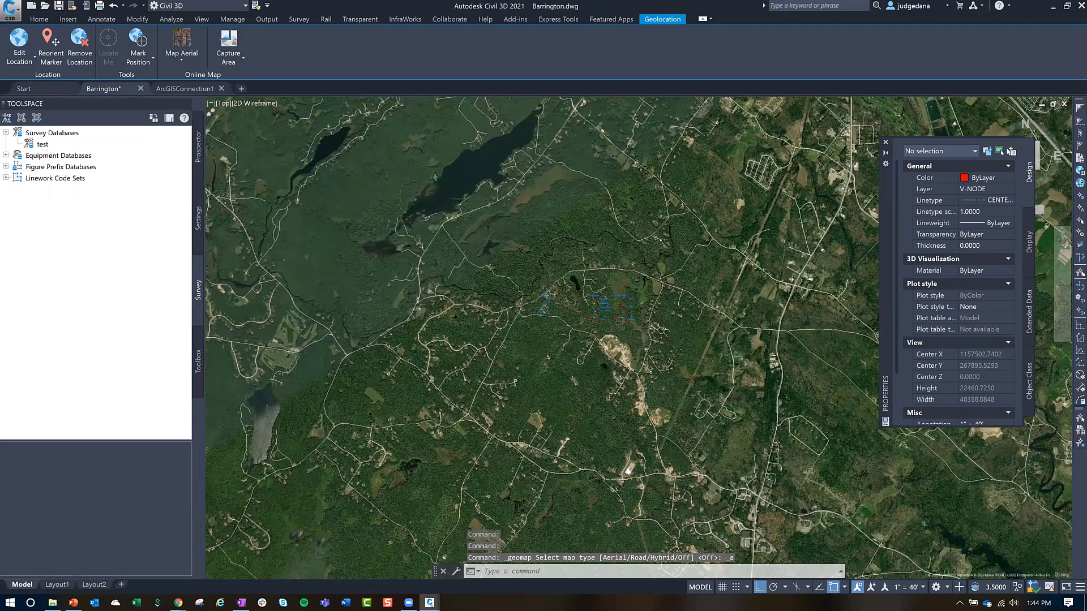
{"action": "scroll", "coordinate": [547, 303], "scroll_direction": "up", "scroll_amount": 11}
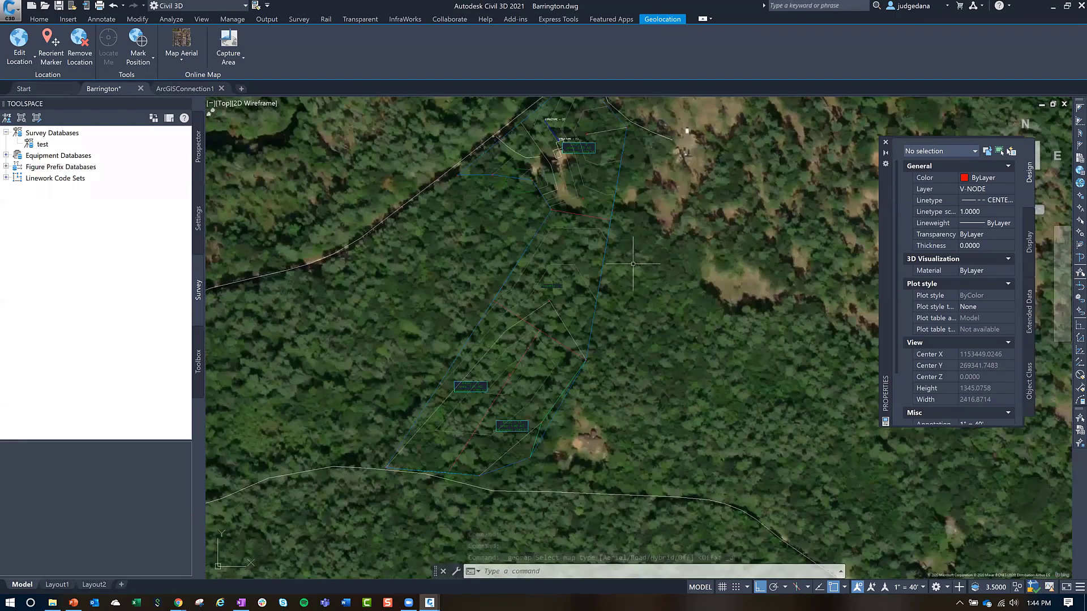
{"action": "scroll", "coordinate": [639, 262], "scroll_direction": "down", "scroll_amount": 2}
{"action": "left_click", "coordinate": [639, 261]}
{"action": "key", "text": "Escape"}
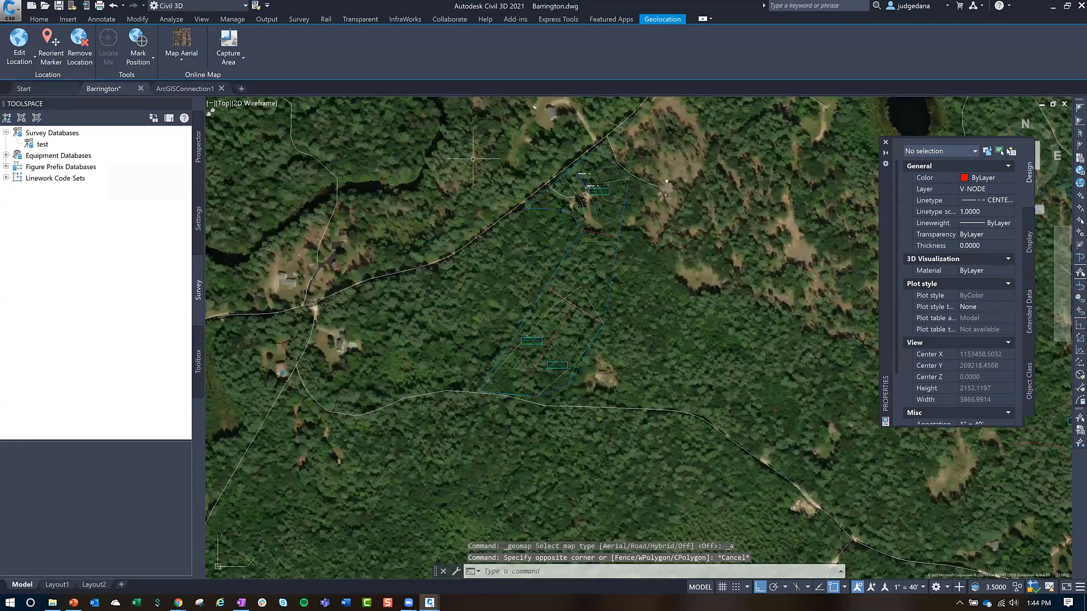
{"action": "key", "text": "alt+Tab"}
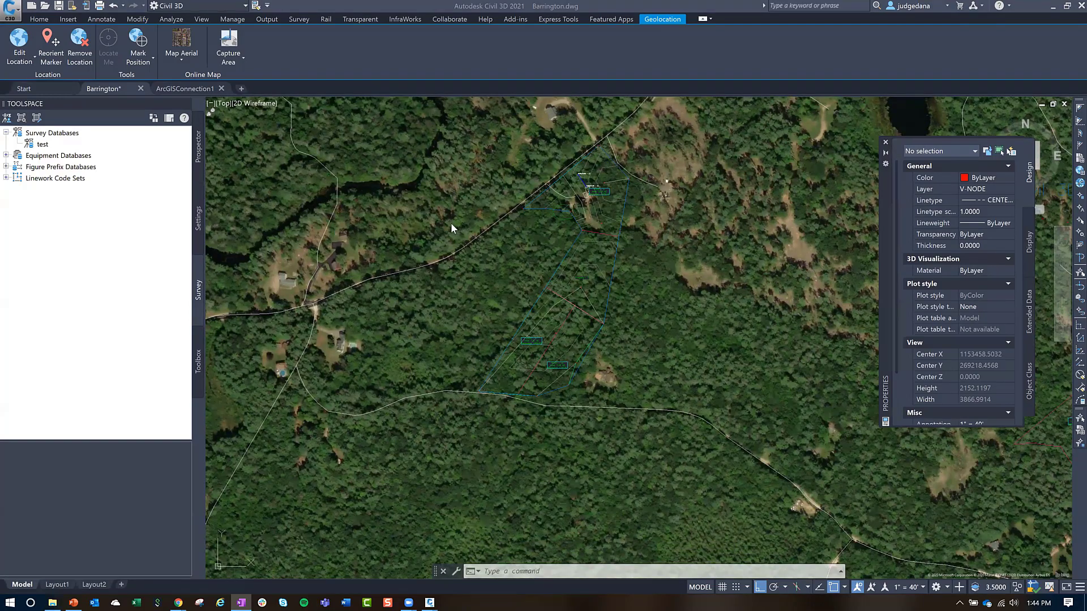
- Show the Roads_DOT road polyline's Design properties (length 1531.9341) instead of its extended data, then deselect it
{"action": "key", "text": "alt+Tab"}
{"action": "left_click", "coordinate": [468, 245]}
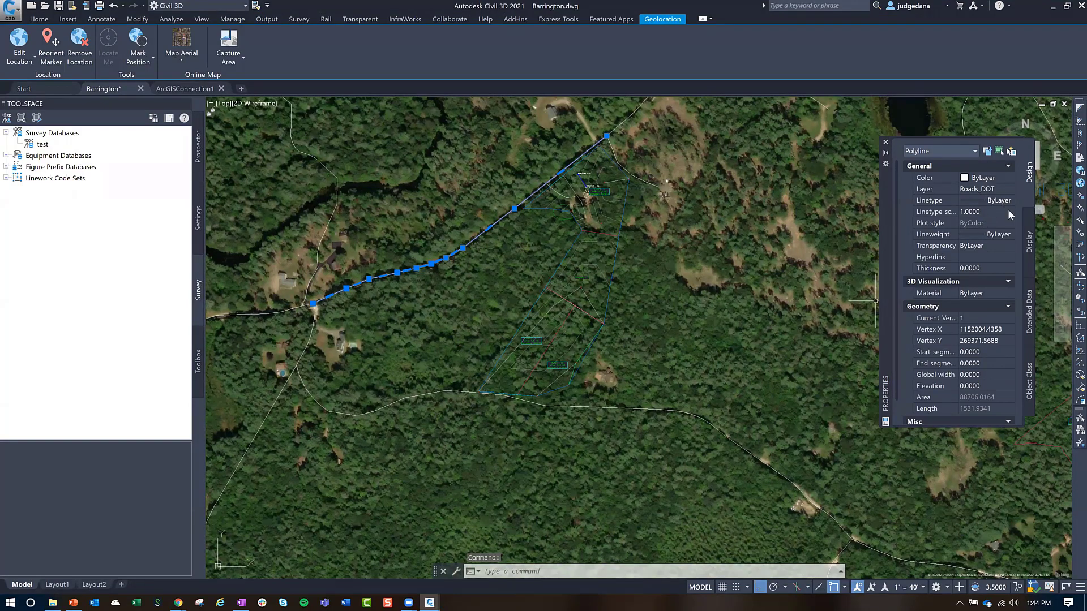
{"action": "scroll", "coordinate": [995, 326], "scroll_direction": "down", "scroll_amount": 1}
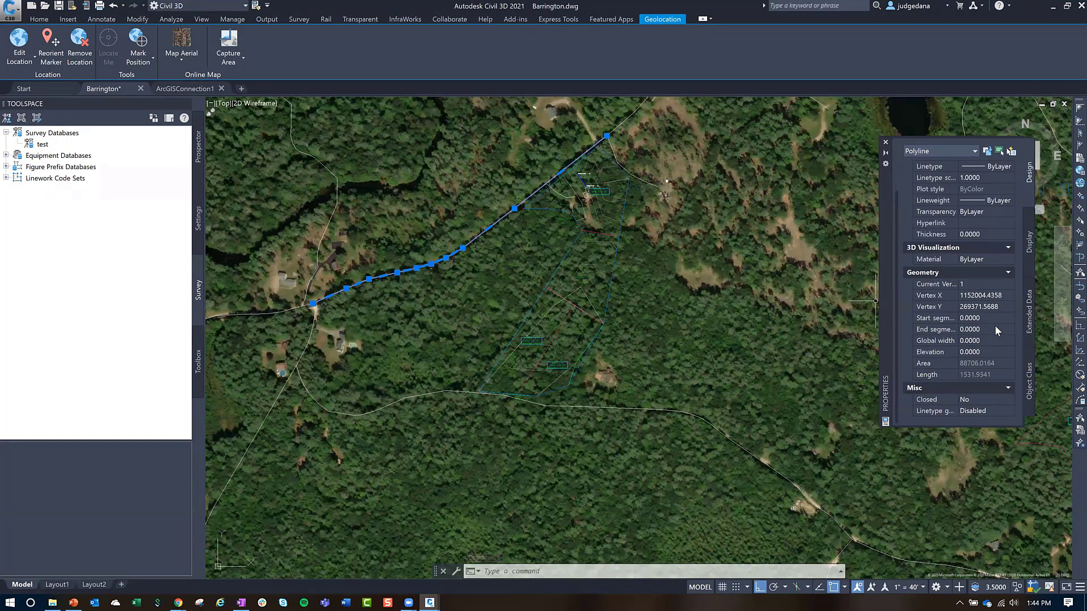
{"action": "left_click", "coordinate": [1028, 312]}
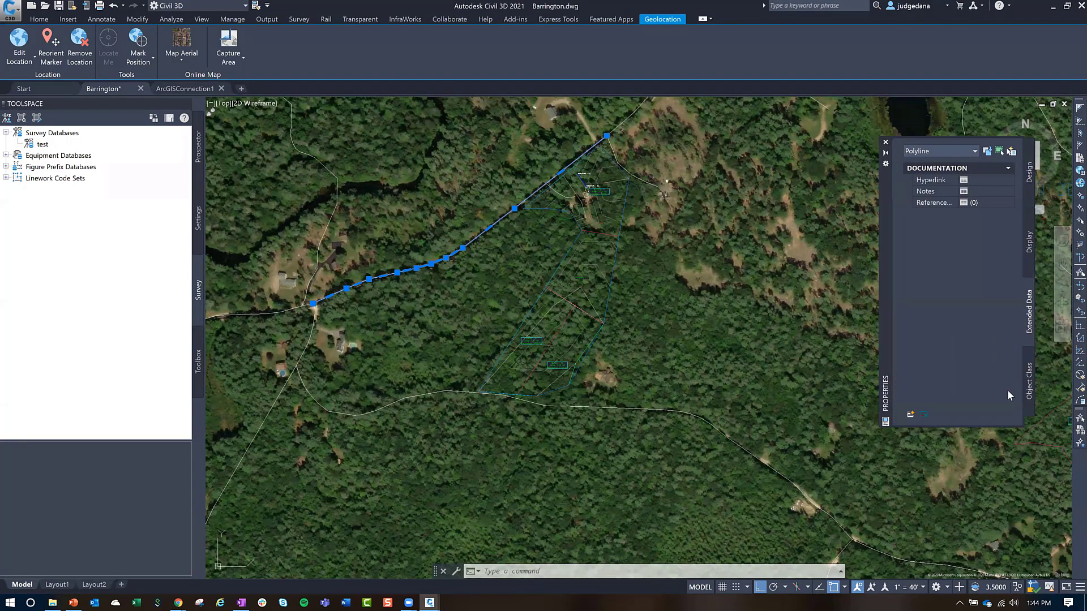
{"action": "left_click", "coordinate": [1029, 188]}
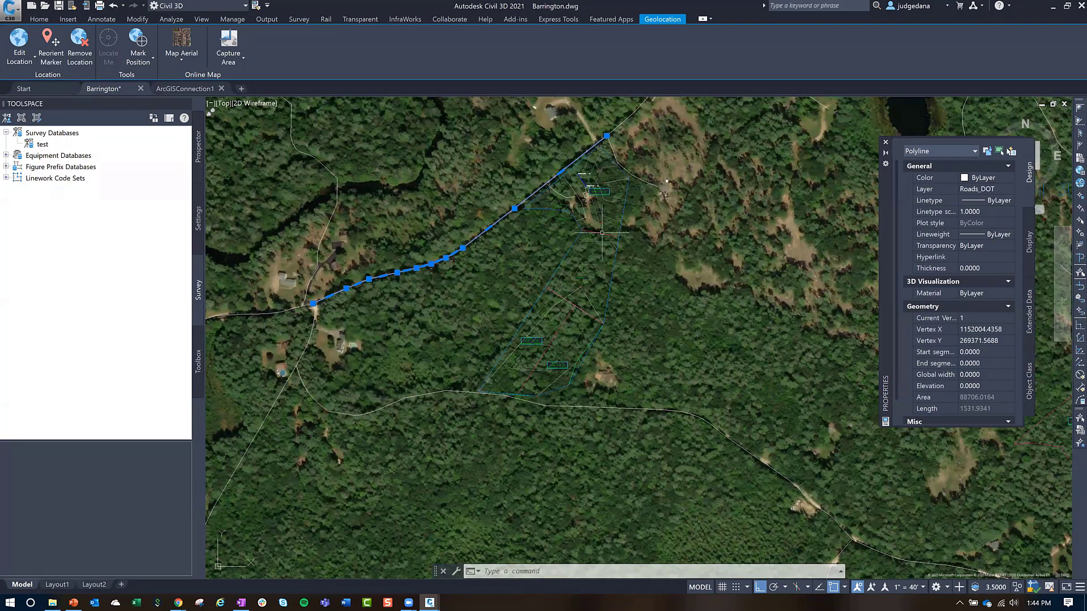
{"action": "key", "text": "Escape"}
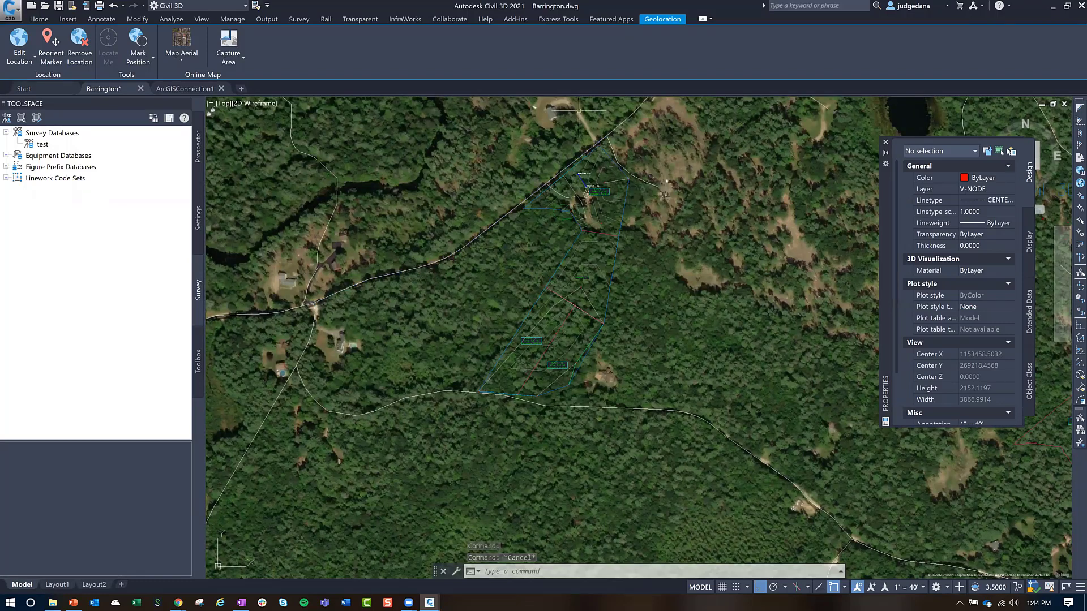
- Set the aerial map to Map Off and pan left to the Civil 3D Data and AutoCAD Data samples
{"action": "left_click", "coordinate": [181, 57]}
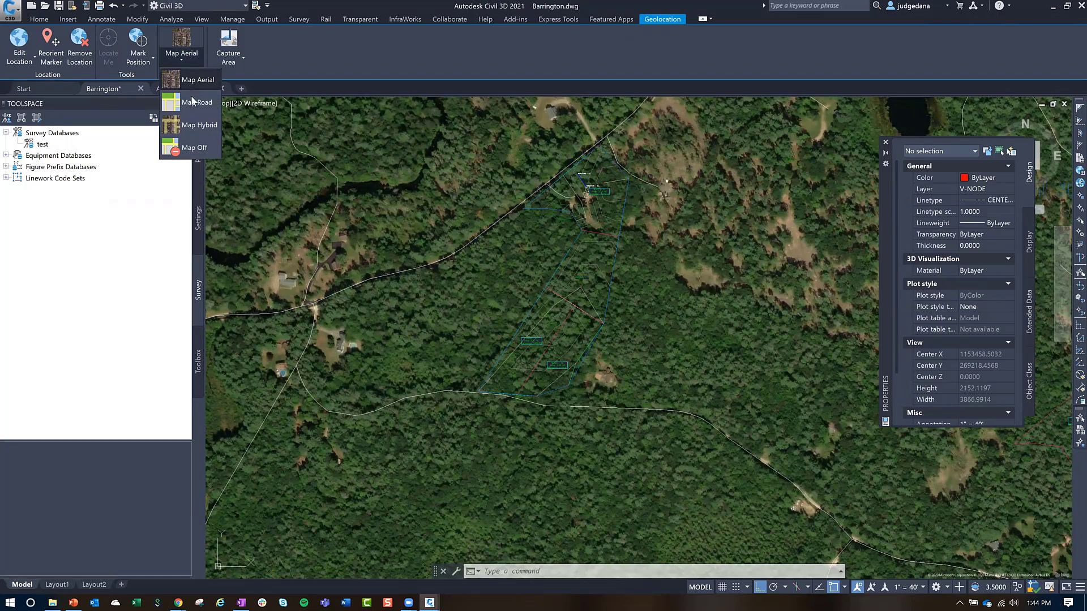
{"action": "left_click", "coordinate": [196, 148]}
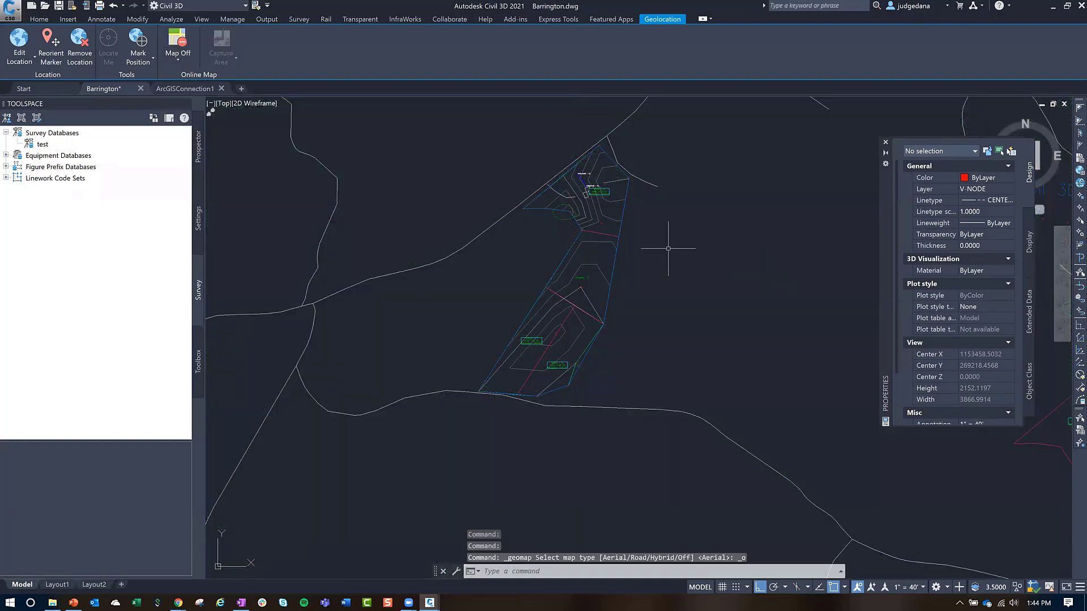
{"action": "middle_click_drag", "start_coordinate": [687, 259], "coordinate": [562, 281]}
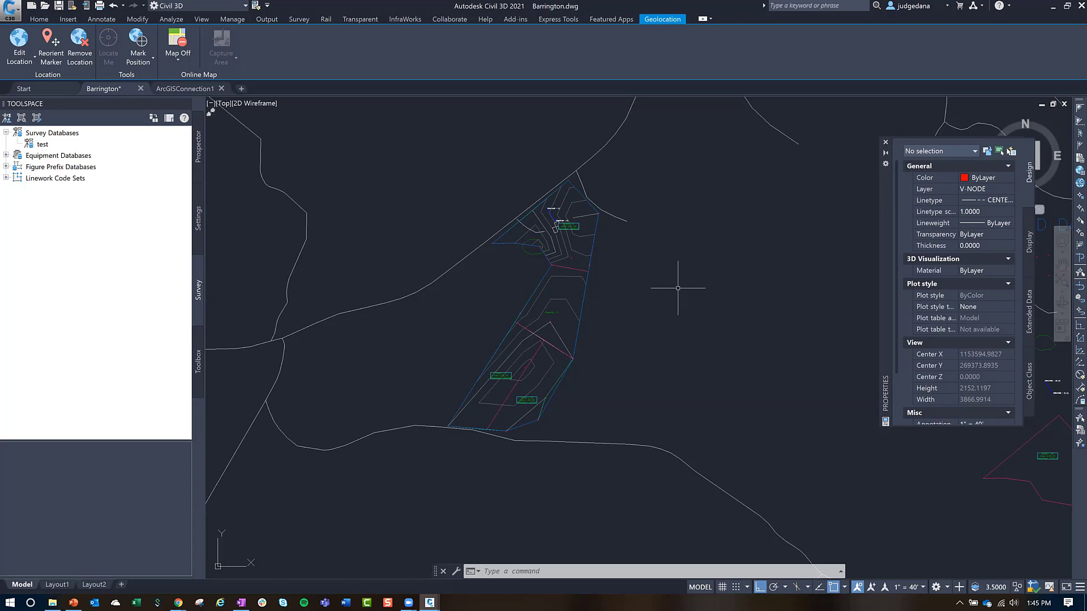
{"action": "middle_click_drag", "start_coordinate": [678, 288], "coordinate": [367, 268]}
{"action": "mouse_move", "coordinate": [640, 341]}
{"action": "middle_mouse_down"}
{"action": "mouse_move", "coordinate": [334, 331]}
{"action": "mouse_move", "coordinate": [294, 294]}
{"action": "middle_mouse_up"}
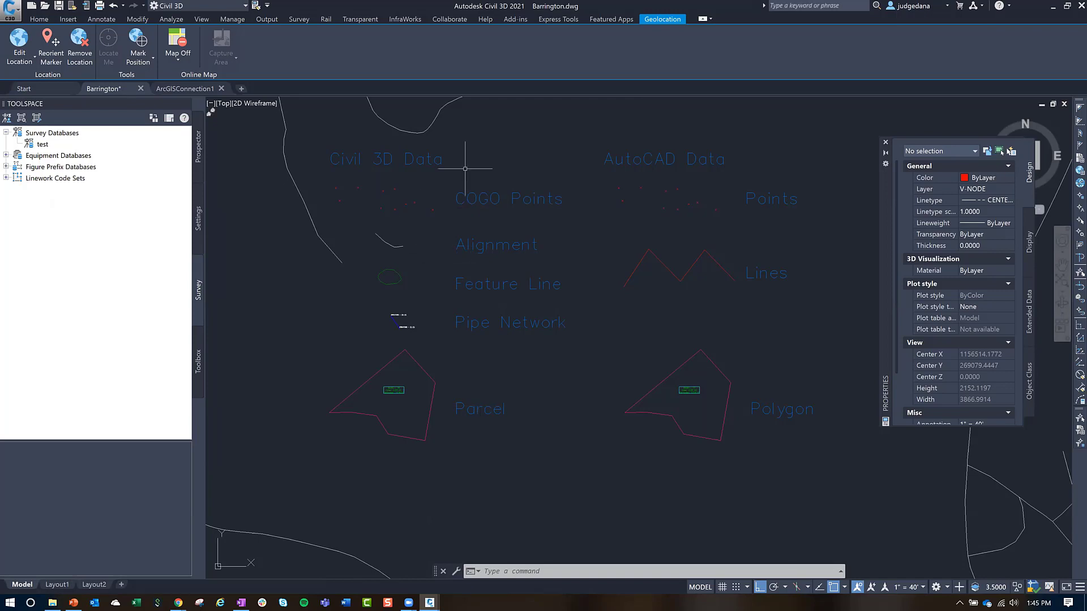
- Show the Output ribbon tools, then select and deselect the red line in the Lines sample
{"action": "key", "text": "Escape"}
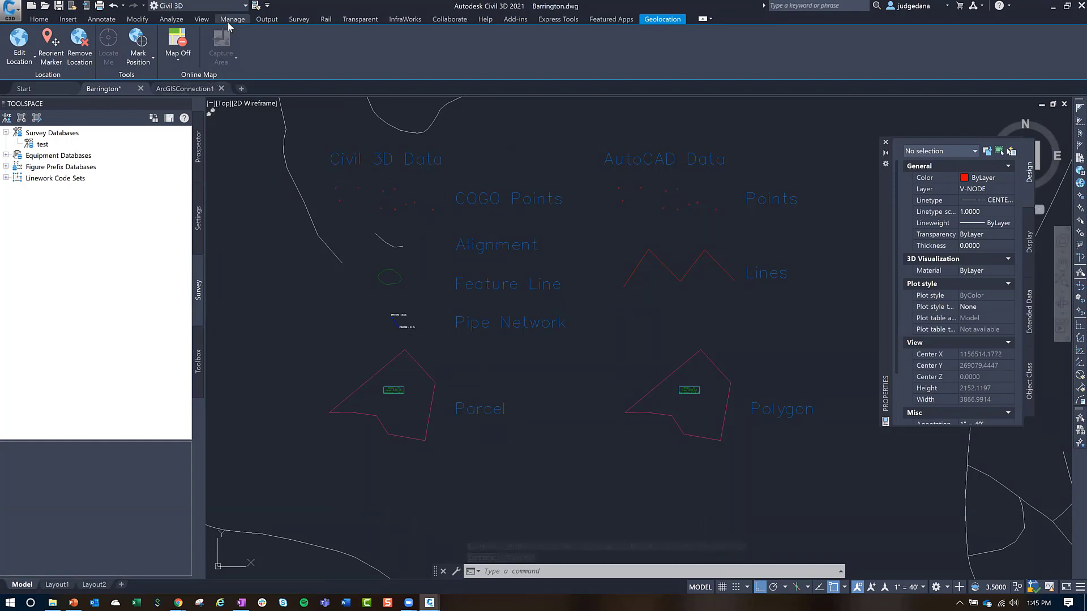
{"action": "left_click", "coordinate": [267, 20]}
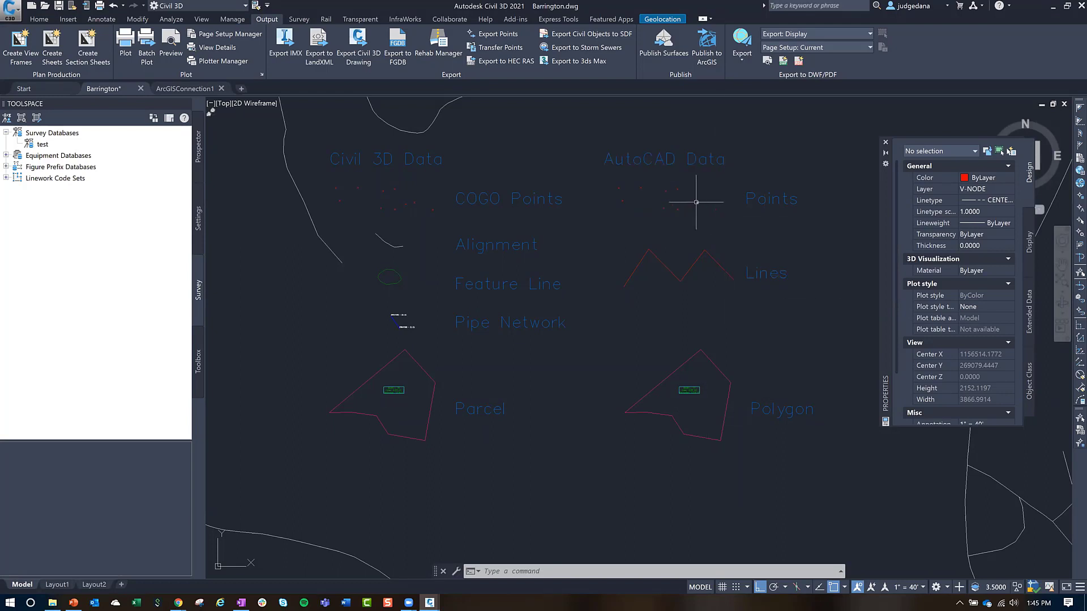
{"action": "left_click", "coordinate": [694, 263]}
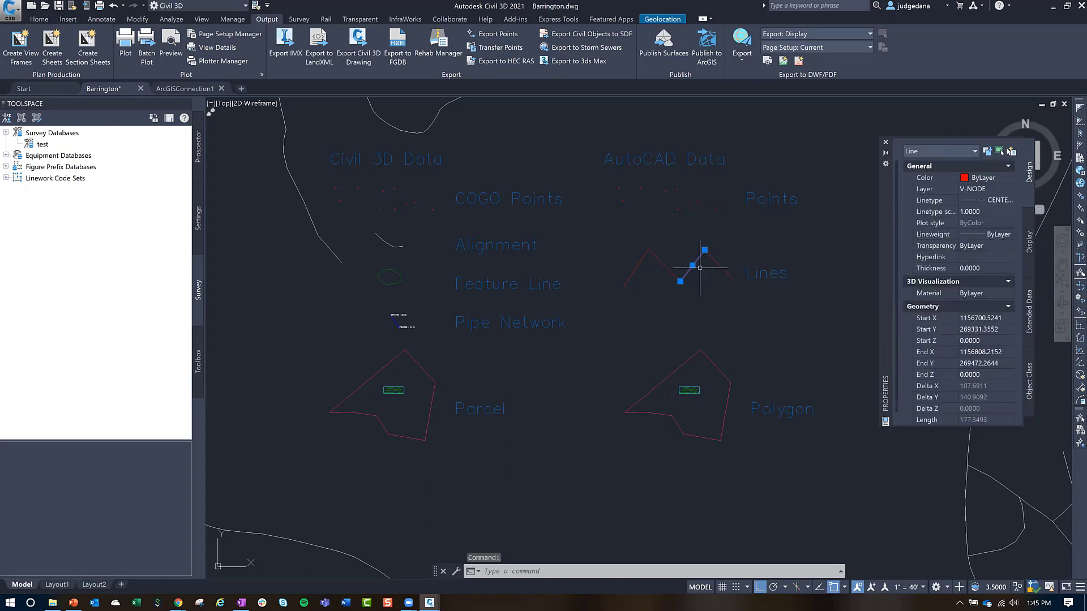
{"action": "key", "text": "Escape"}
{"action": "key", "text": "Escape"}
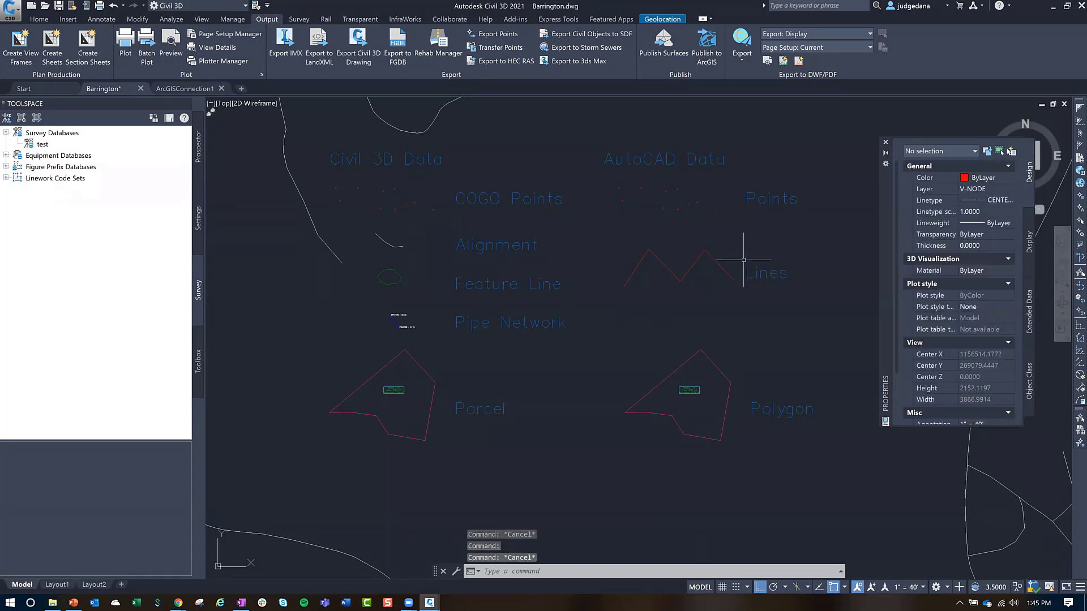
- Zoom into the EXTENDED DATA frame showing points COL12, SIGN1 and LTG1
{"action": "scroll", "coordinate": [566, 245], "scroll_direction": "down", "scroll_amount": 2}
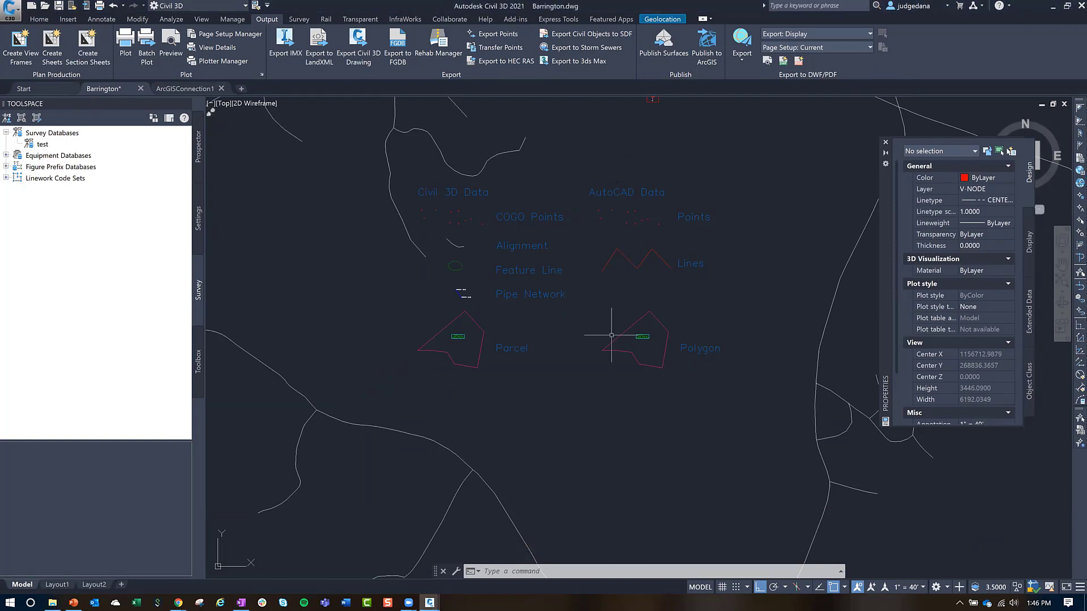
{"action": "middle_click_drag", "start_coordinate": [648, 145], "coordinate": [674, 304]}
{"action": "scroll", "coordinate": [671, 283], "scroll_direction": "up", "scroll_amount": 12}
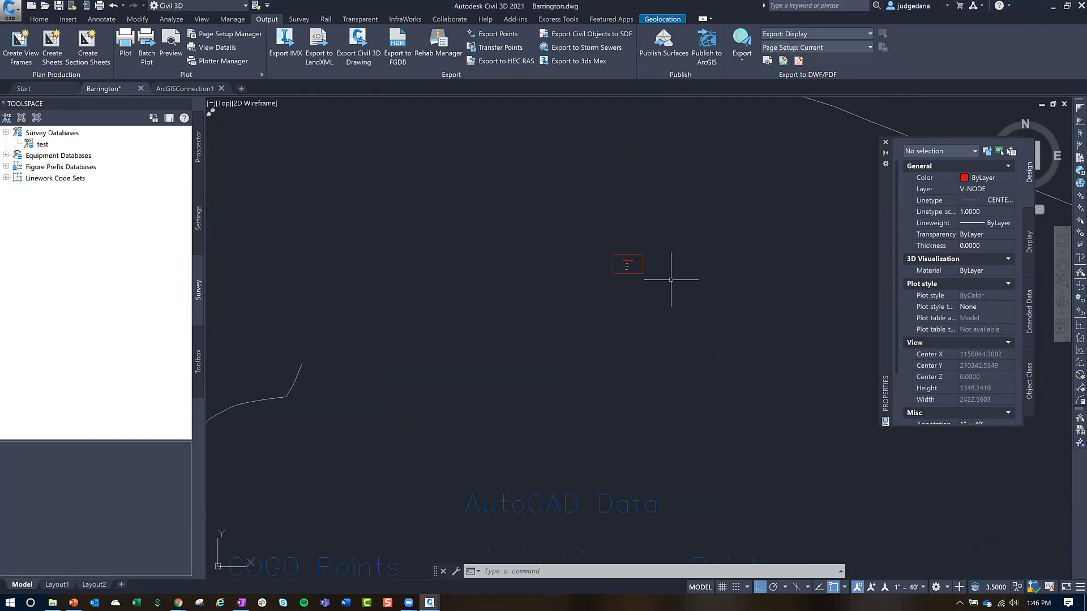
{"action": "scroll", "coordinate": [684, 289], "scroll_direction": "up", "scroll_amount": 2}
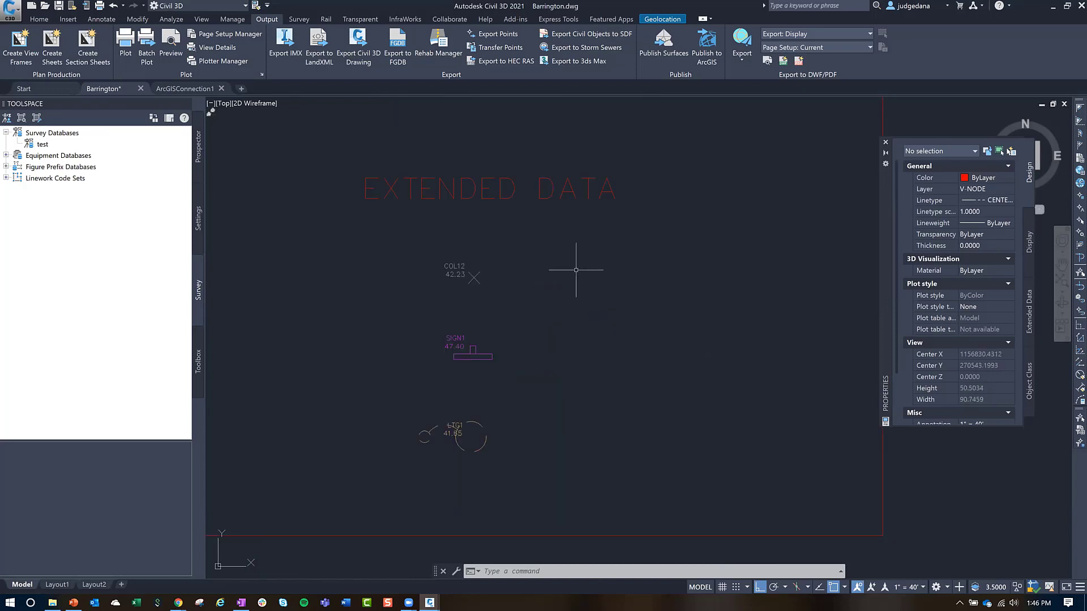
- Select point COL12 and scroll its Extended Data property sets, such as Feature and Point Information
{"action": "left_click", "coordinate": [474, 276]}
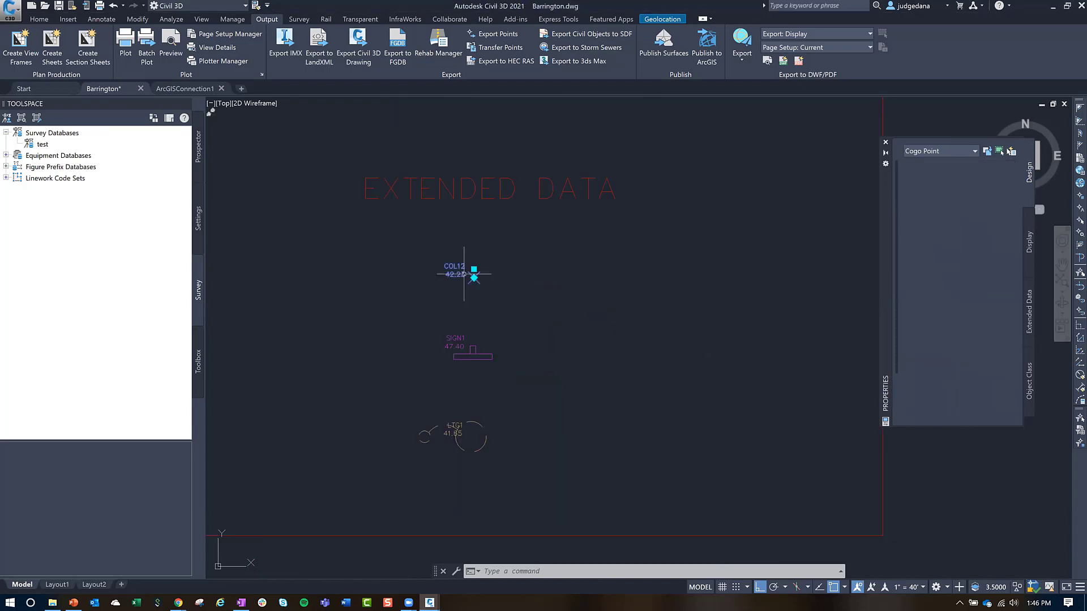
{"action": "left_click", "coordinate": [1028, 310]}
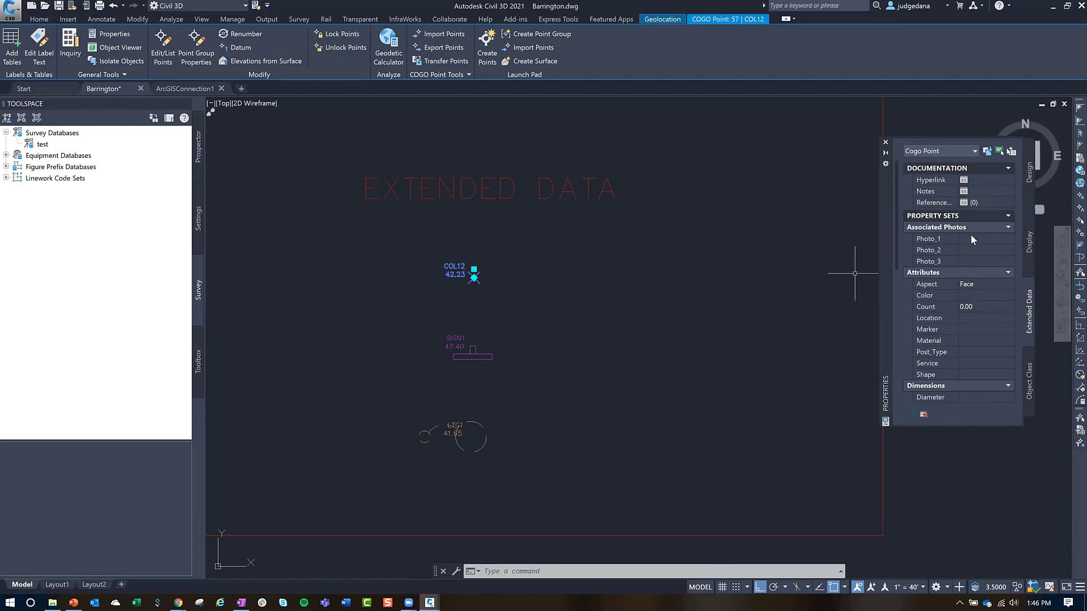
{"action": "scroll", "coordinate": [930, 280], "scroll_direction": "down", "scroll_amount": 4}
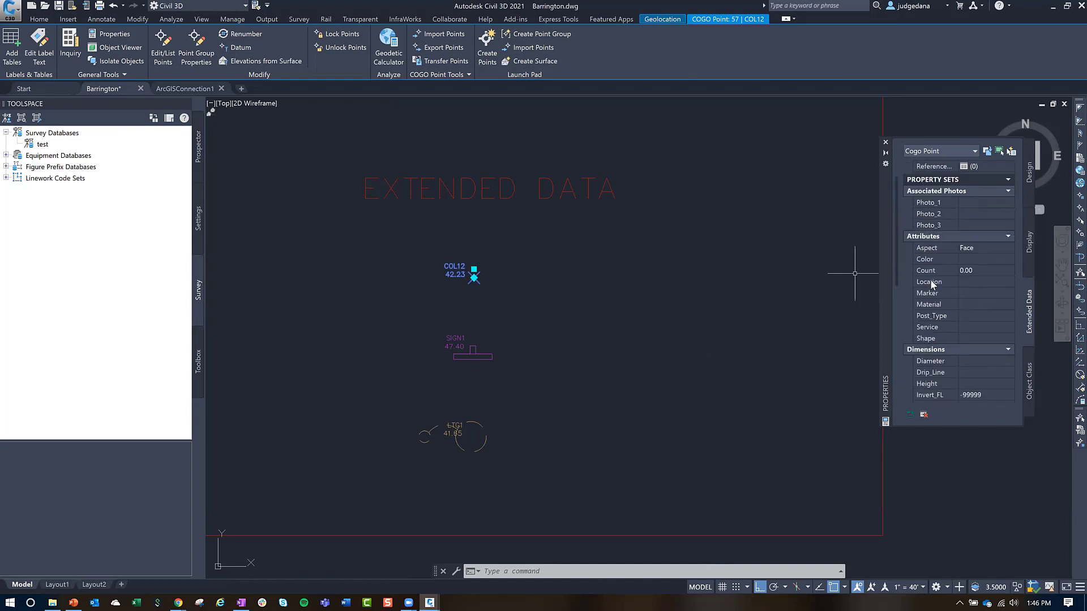
{"action": "scroll", "coordinate": [932, 287], "scroll_direction": "down", "scroll_amount": 3}
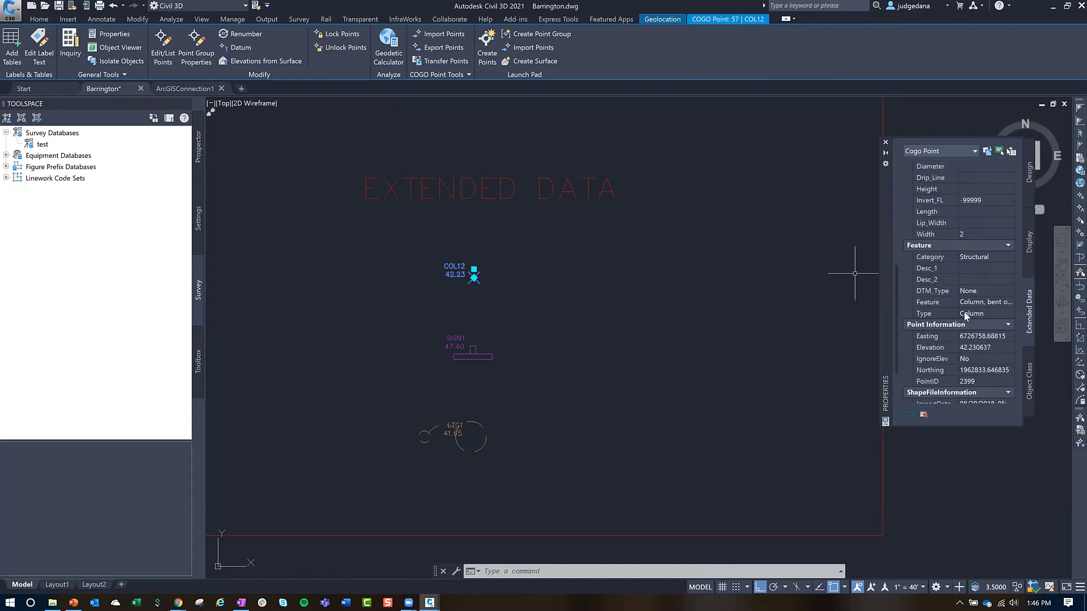
{"action": "scroll", "coordinate": [965, 316], "scroll_direction": "down", "scroll_amount": 1}
{"action": "scroll", "coordinate": [980, 335], "scroll_direction": "down", "scroll_amount": 1}
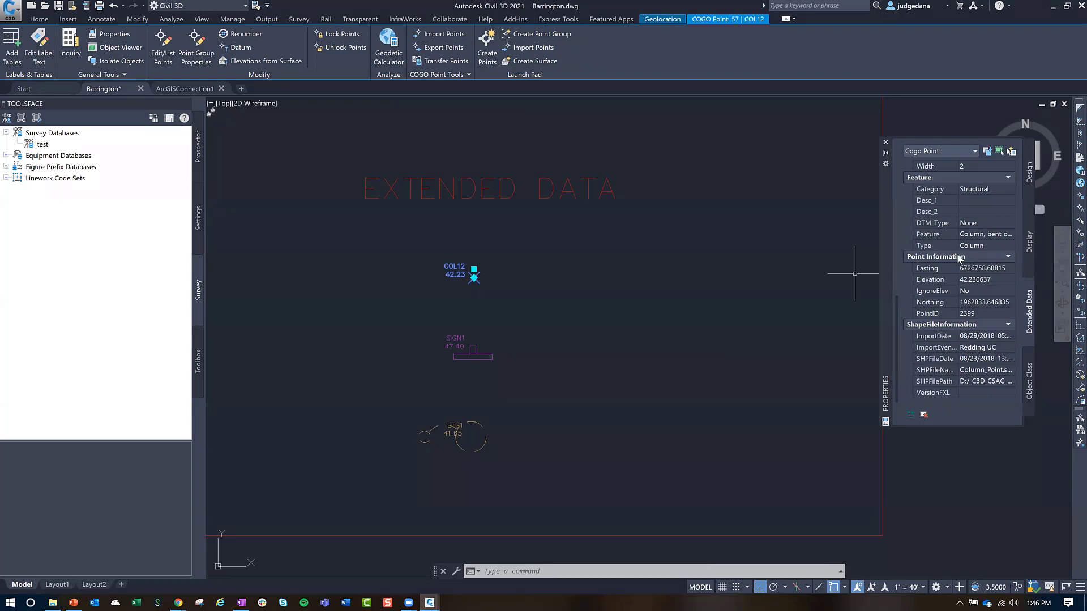
{"action": "scroll", "coordinate": [960, 266], "scroll_direction": "up", "scroll_amount": 4}
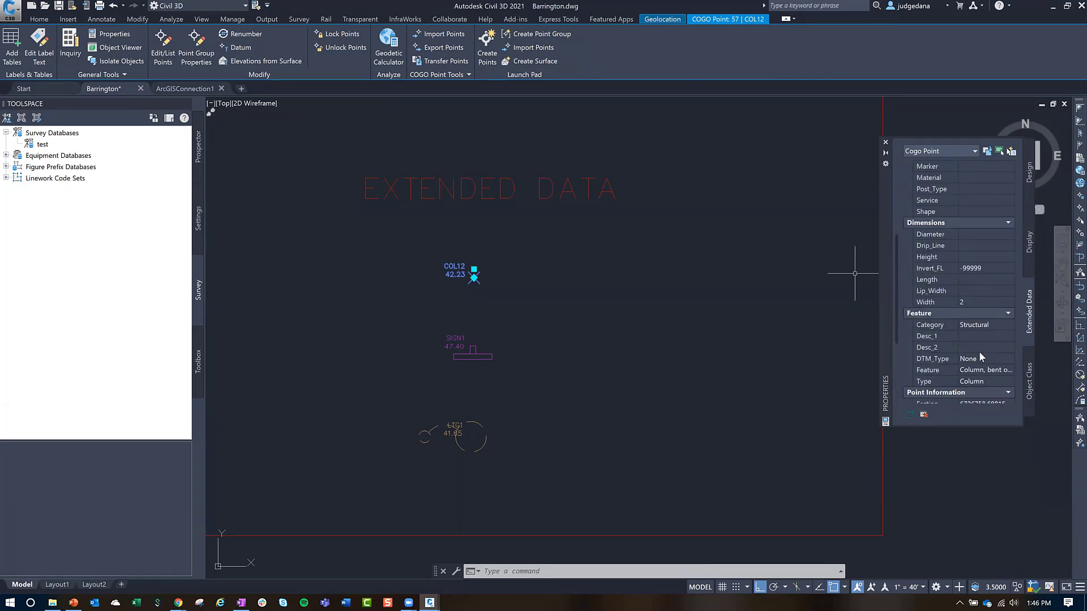
{"action": "scroll", "coordinate": [980, 348], "scroll_direction": "up", "scroll_amount": 5}
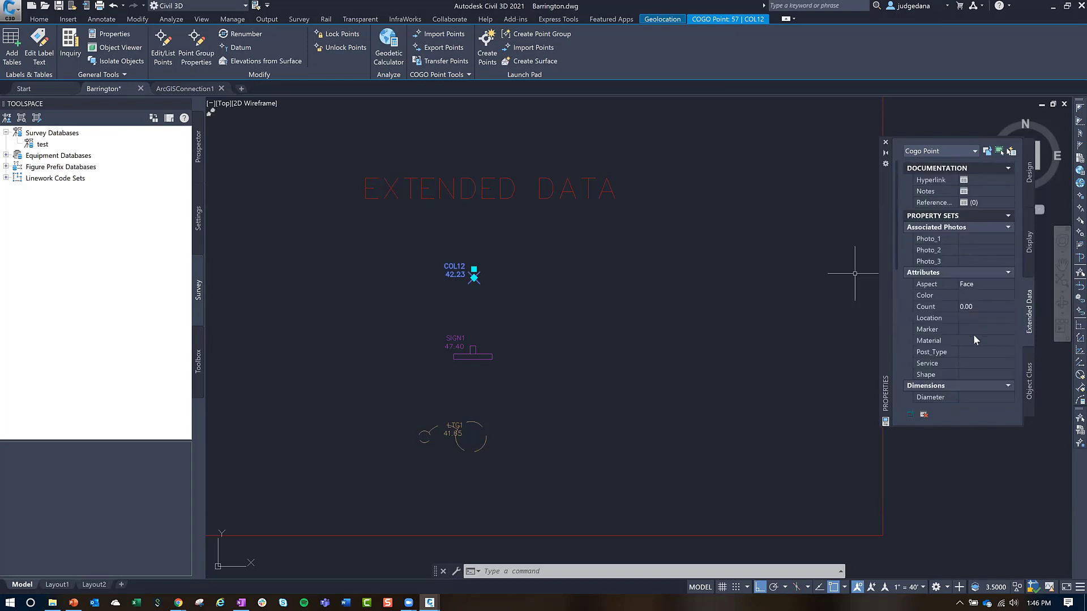
- Select point SIGN1, review its property sets, then clear the selection
{"action": "left_click", "coordinate": [567, 335]}
{"action": "key", "text": "Escape"}
{"action": "key", "text": "Escape"}
{"action": "left_click", "coordinate": [473, 351]}
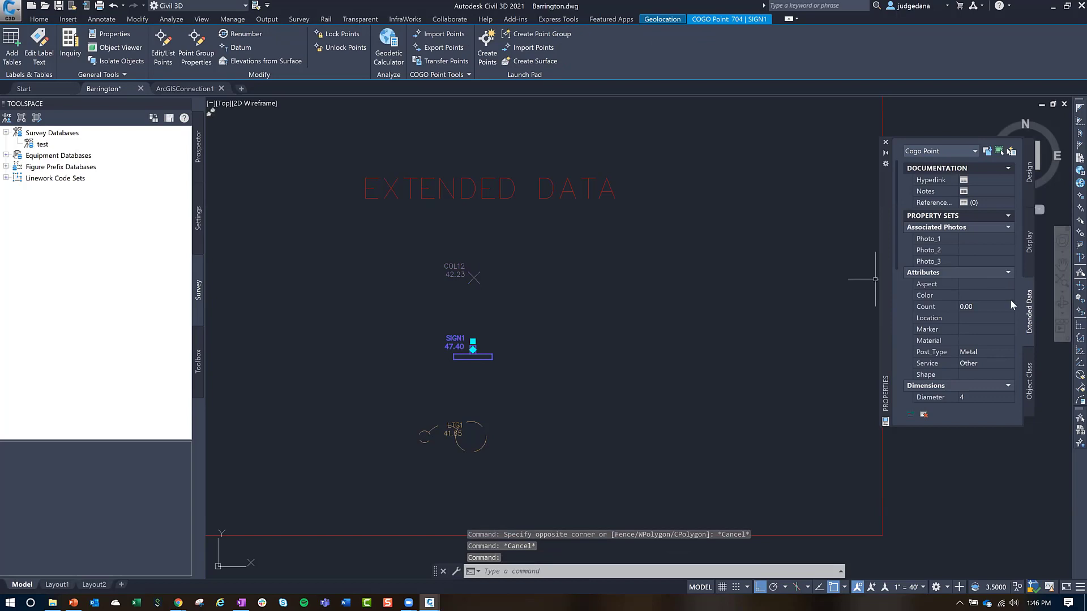
{"action": "scroll", "coordinate": [956, 299], "scroll_direction": "down", "scroll_amount": 8}
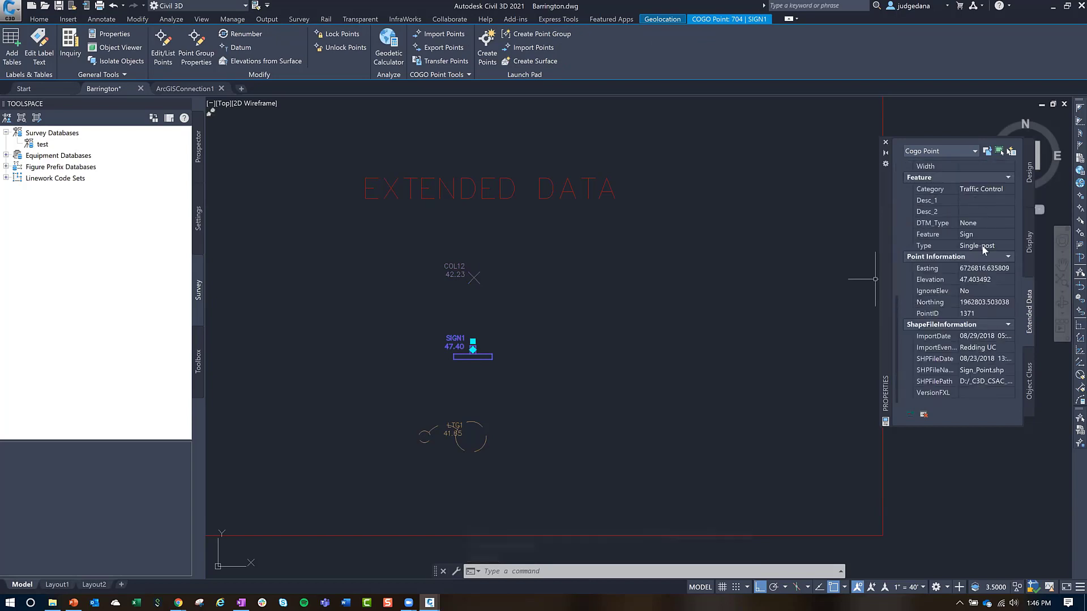
{"action": "scroll", "coordinate": [982, 245], "scroll_direction": "up", "scroll_amount": 5}
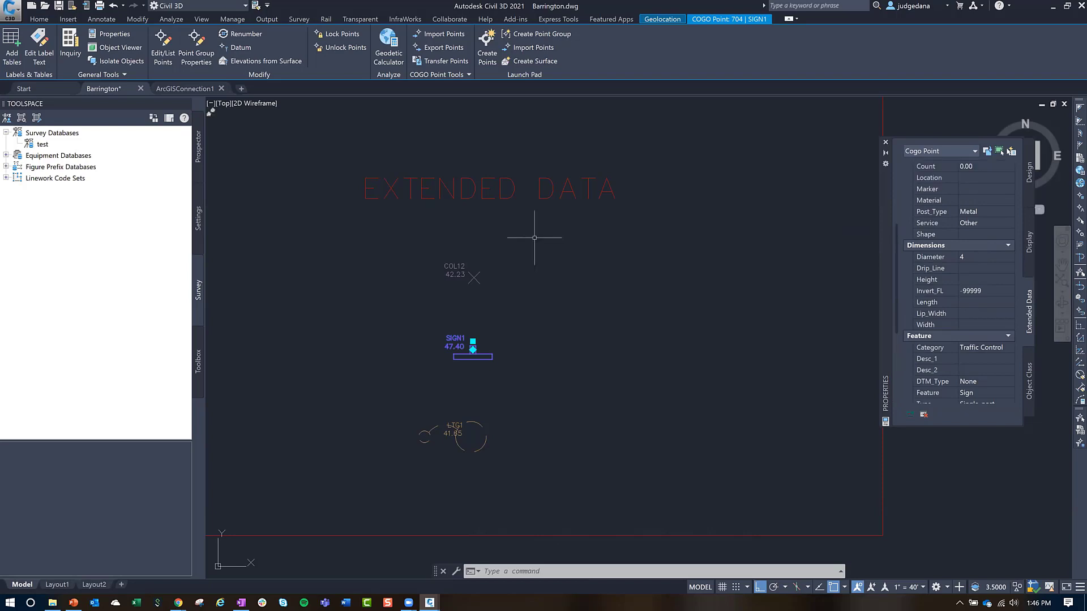
{"action": "key", "text": "Escape"}
{"action": "key", "text": "Escape"}
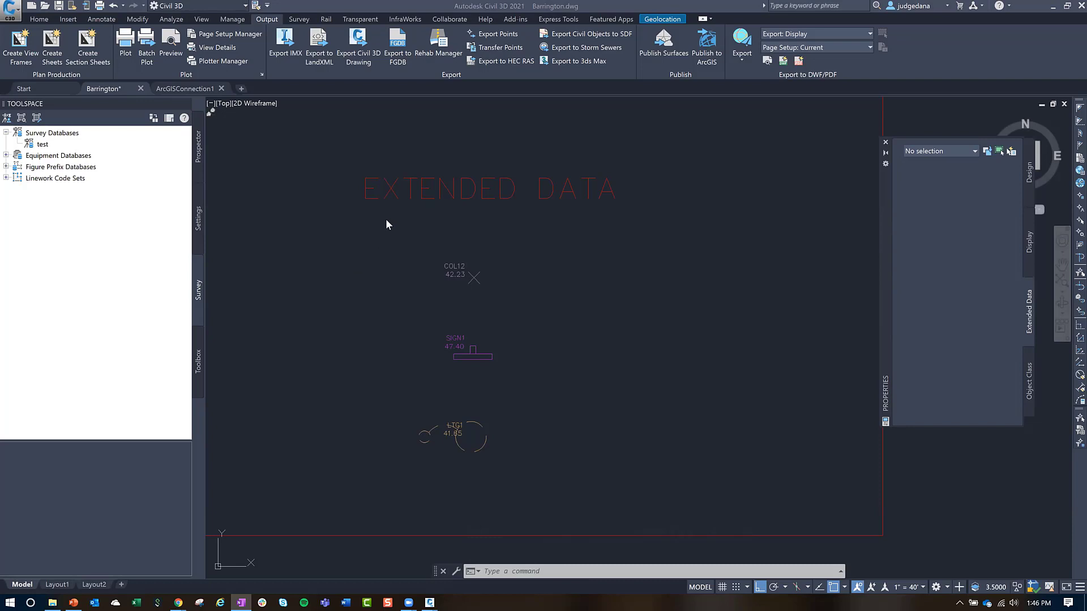
{"action": "scroll", "coordinate": [376, 263], "scroll_direction": "down", "scroll_amount": 6}
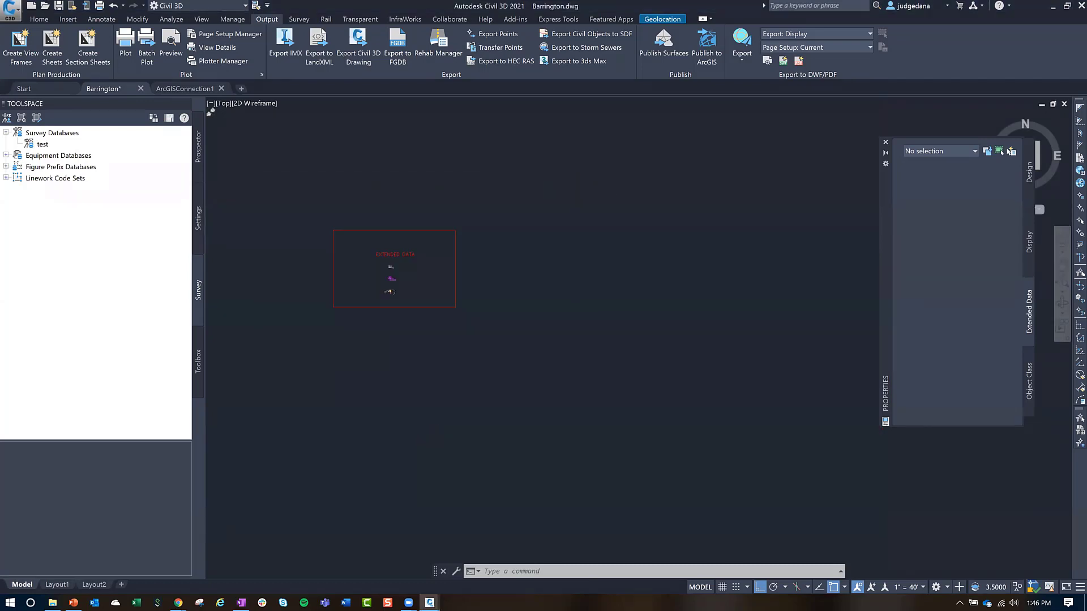
{"action": "middle_click_drag", "start_coordinate": [327, 337], "coordinate": [709, 317]}
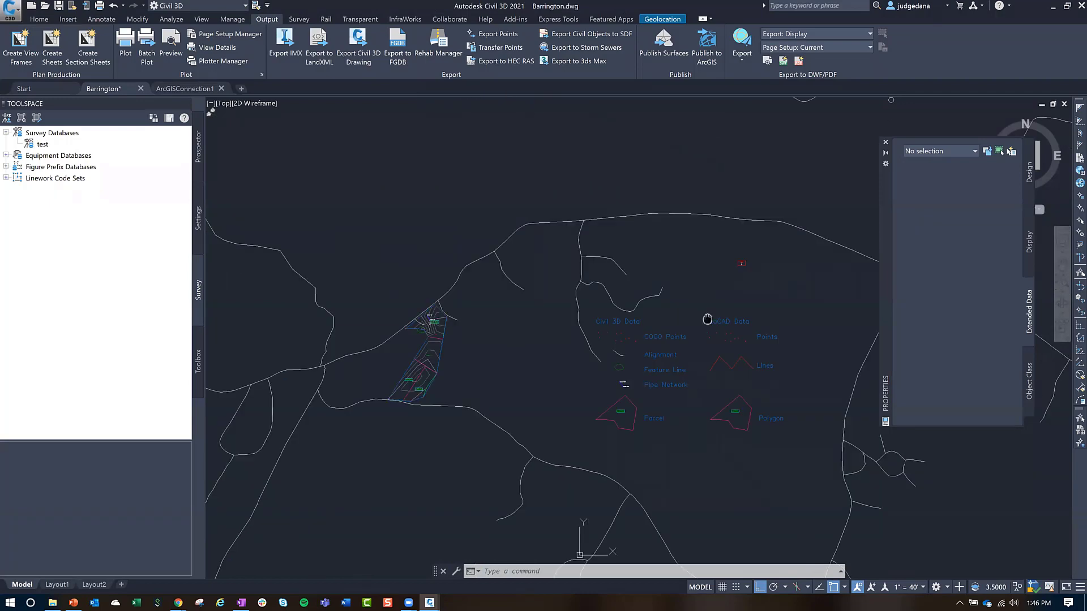
{"action": "middle_click_drag", "start_coordinate": [483, 368], "coordinate": [604, 380]}
{"action": "scroll", "coordinate": [592, 359], "scroll_direction": "up", "scroll_amount": 6}
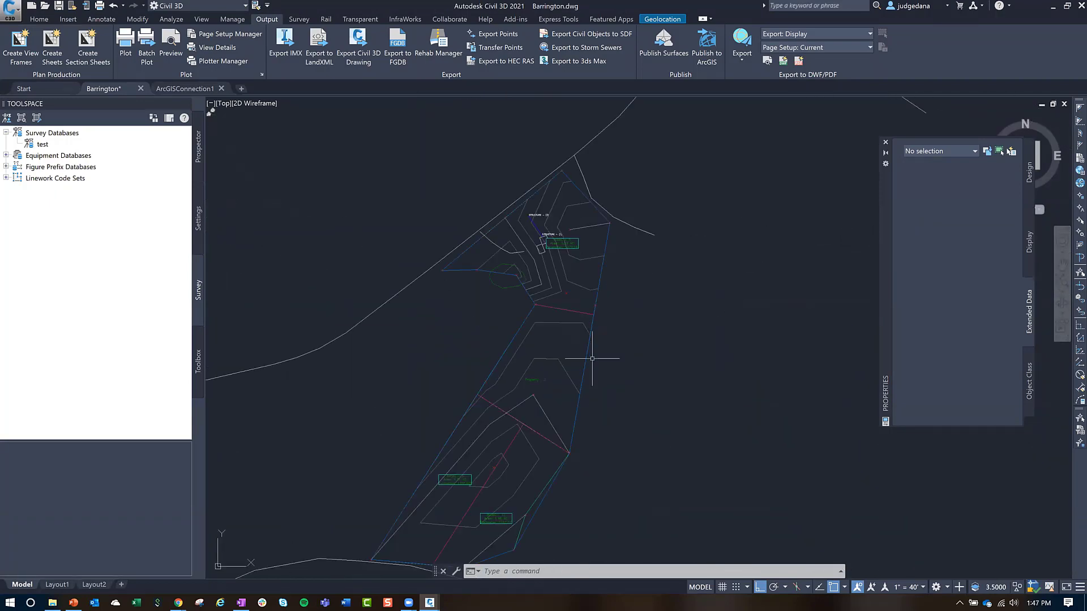
{"action": "left_click", "coordinate": [569, 258]}
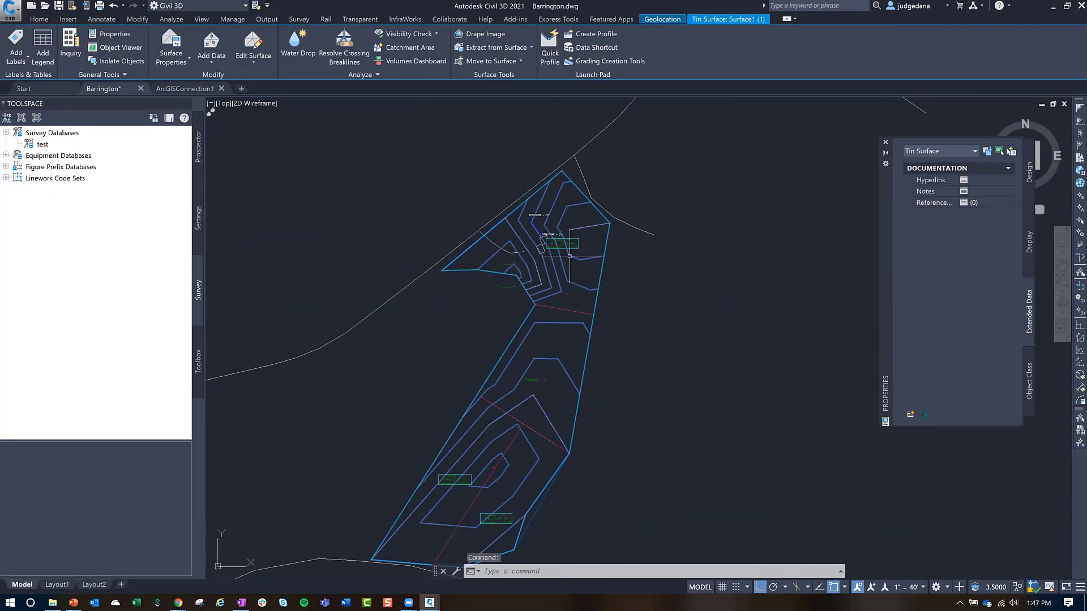
{"action": "key", "text": "Escape"}
{"action": "left_click", "coordinate": [493, 244]}
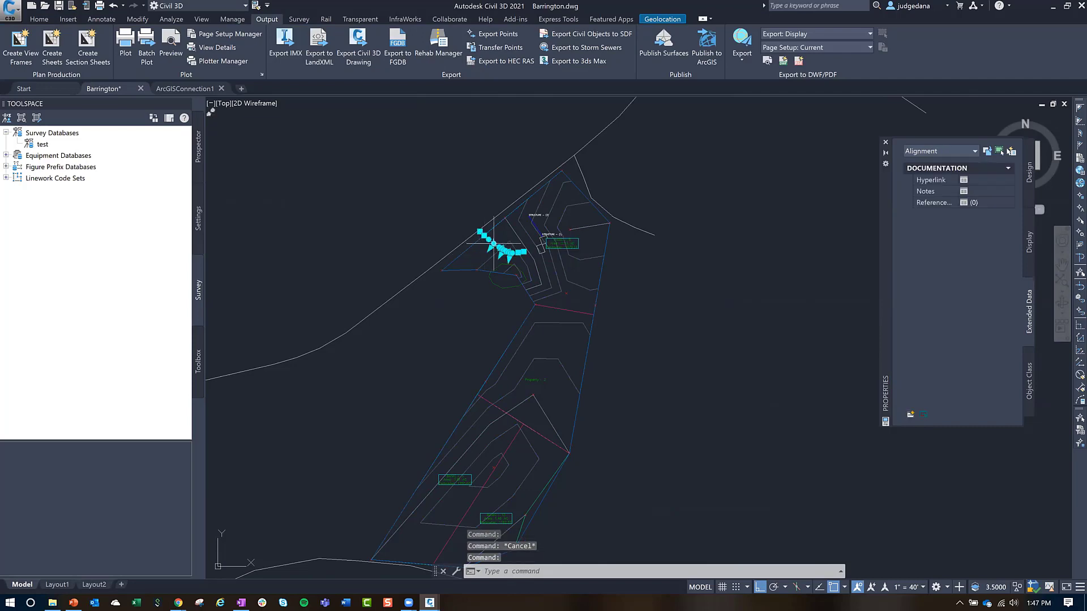
{"action": "key", "text": "Escape"}
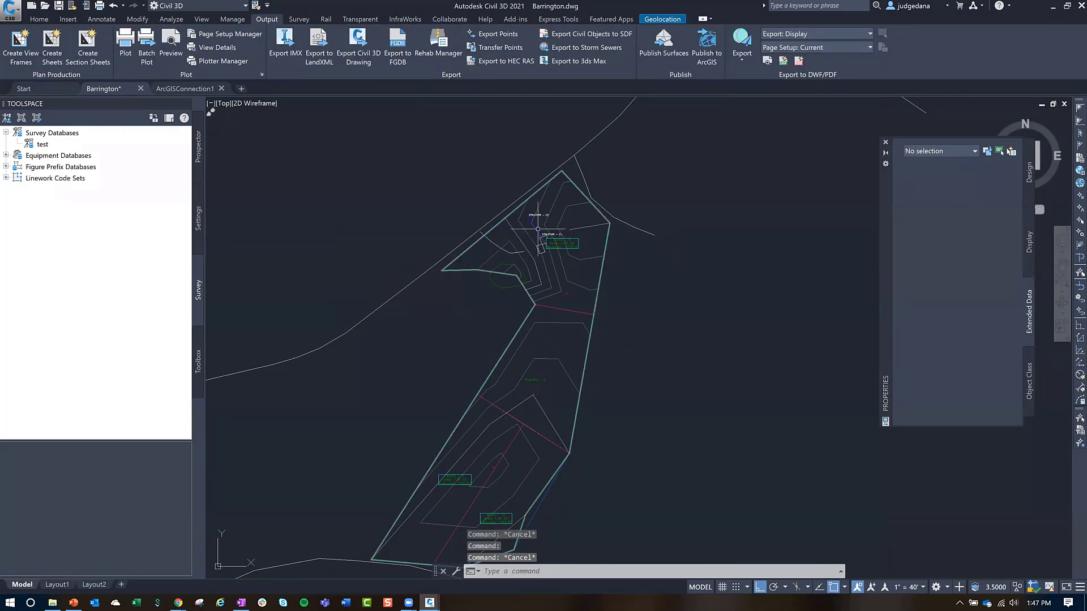
{"action": "left_click", "coordinate": [538, 229]}
{"action": "key", "text": "Escape"}
{"action": "scroll", "coordinate": [530, 295], "scroll_direction": "up", "scroll_amount": 4}
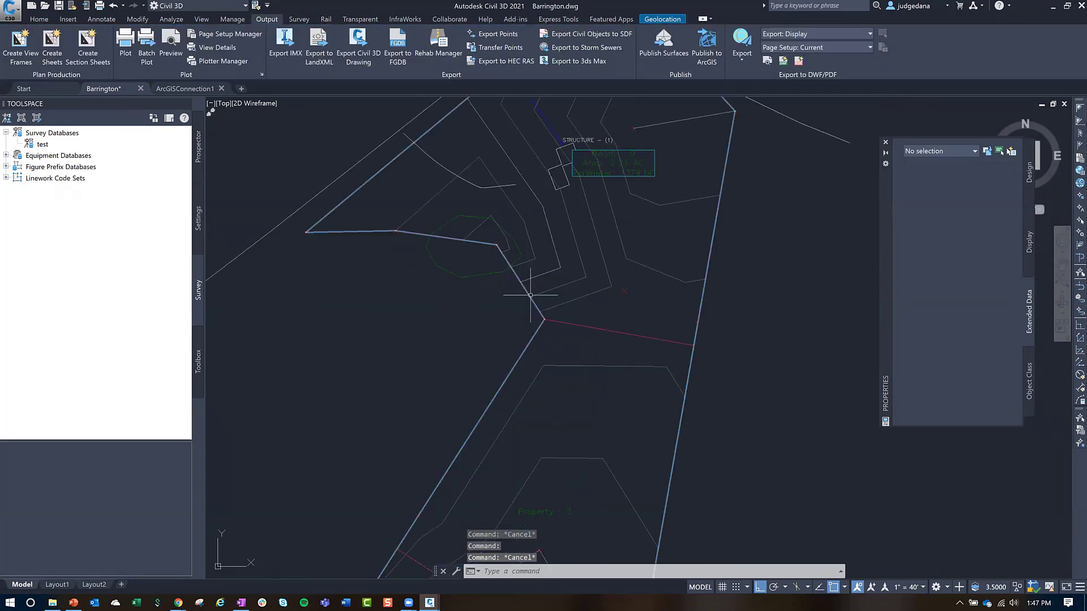
{"action": "scroll", "coordinate": [530, 295], "scroll_direction": "up", "scroll_amount": 2}
{"action": "left_click", "coordinate": [468, 261]}
{"action": "left_click", "coordinate": [461, 267]}
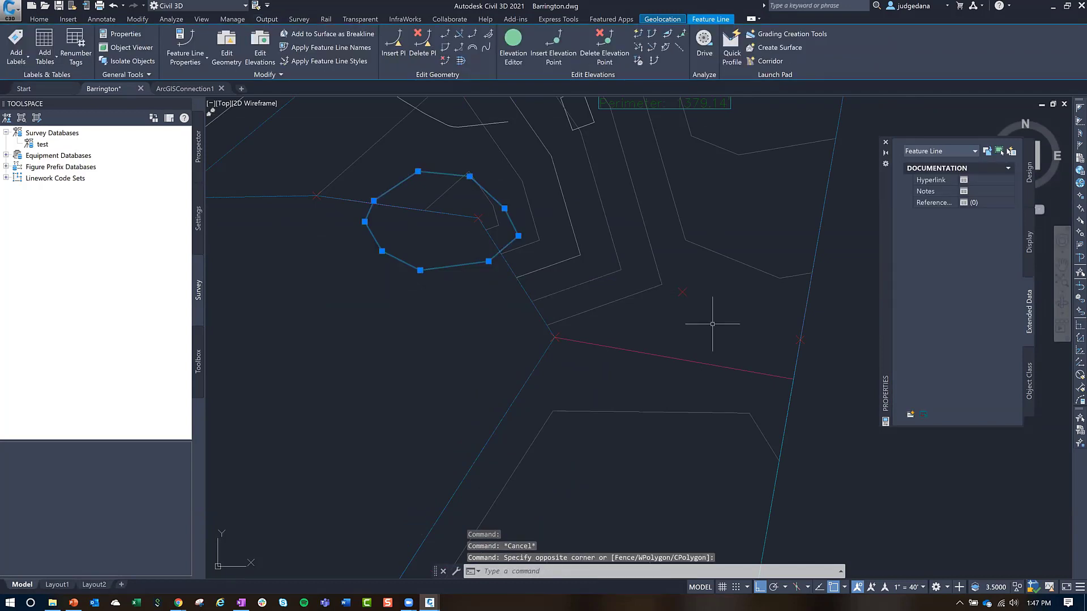
{"action": "key", "text": "Escape"}
{"action": "left_click", "coordinate": [682, 290]}
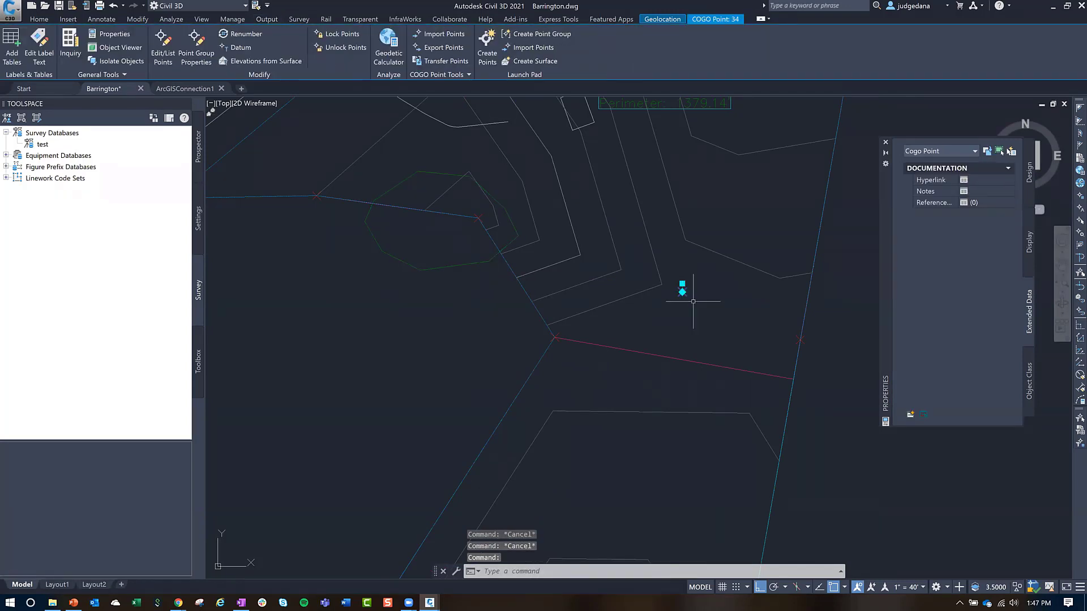
{"action": "left_click", "coordinate": [1028, 188]}
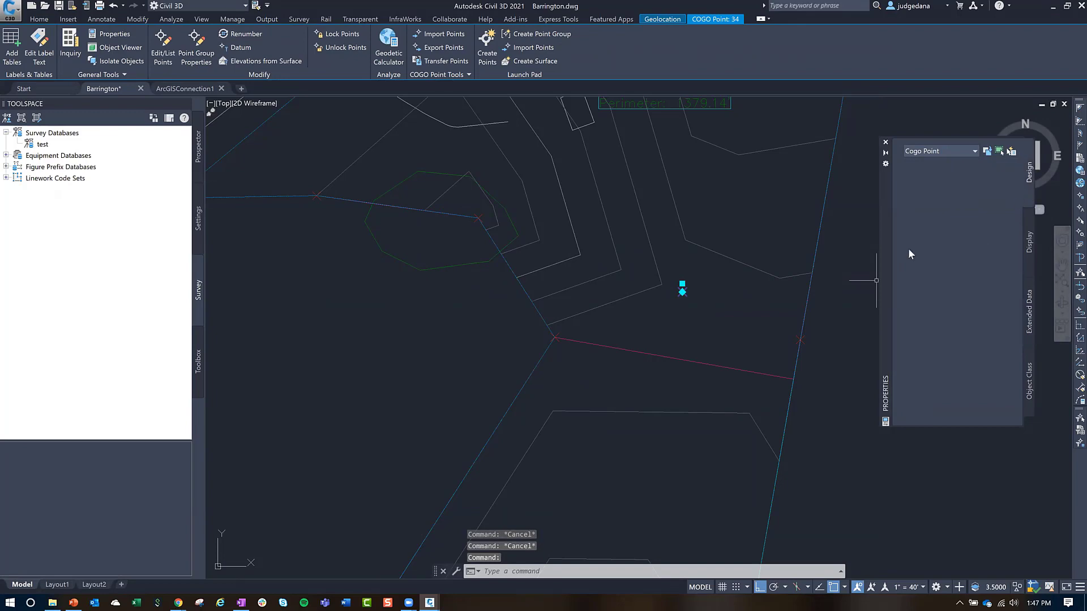
{"action": "key", "text": "Escape"}
{"action": "scroll", "coordinate": [640, 405], "scroll_direction": "down", "scroll_amount": 4}
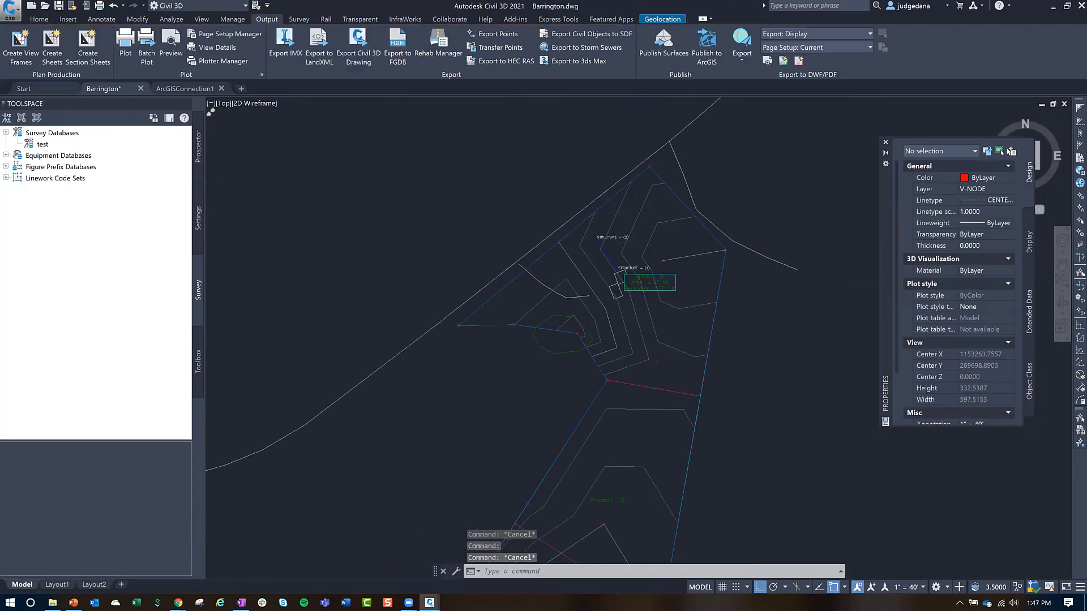
{"action": "scroll", "coordinate": [640, 405], "scroll_direction": "up", "scroll_amount": 2}
{"action": "left_click", "coordinate": [654, 200]}
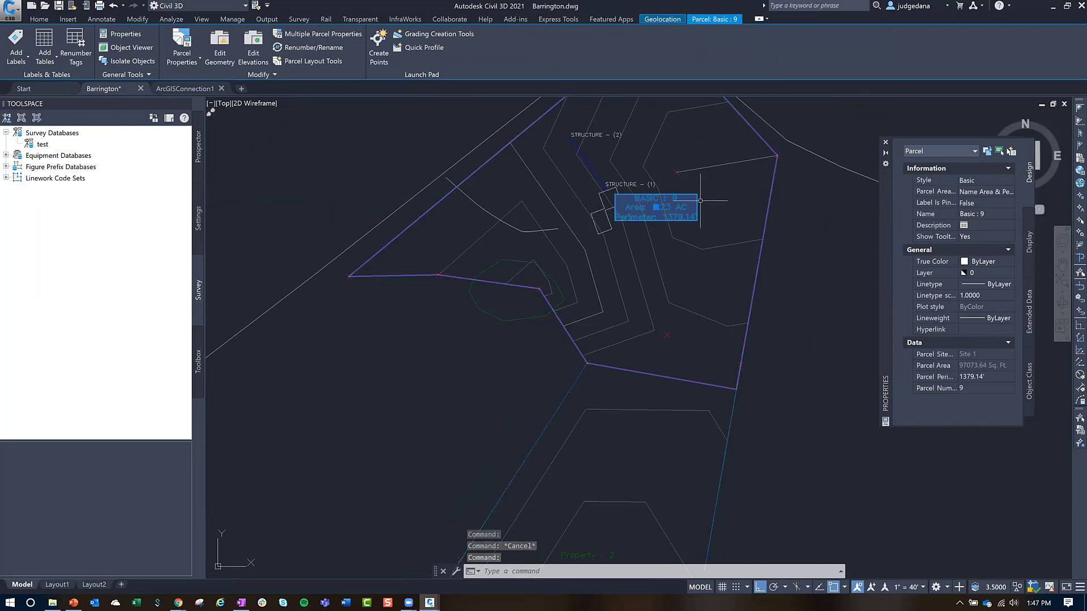
{"action": "key", "text": "Escape"}
{"action": "scroll", "coordinate": [700, 209], "scroll_direction": "down", "scroll_amount": 5}
{"action": "middle_click_drag", "start_coordinate": [724, 269], "coordinate": [505, 371]}
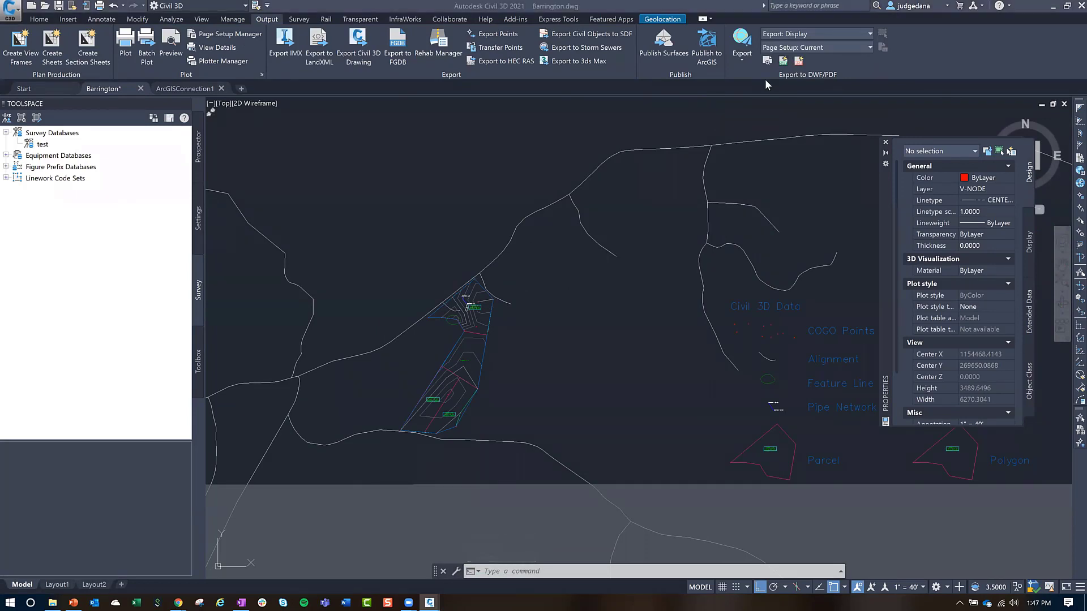
- Start Publish to ArcGIS on the arcgis.com portal with every Civil 3D object checked
{"action": "left_click", "coordinate": [706, 43]}
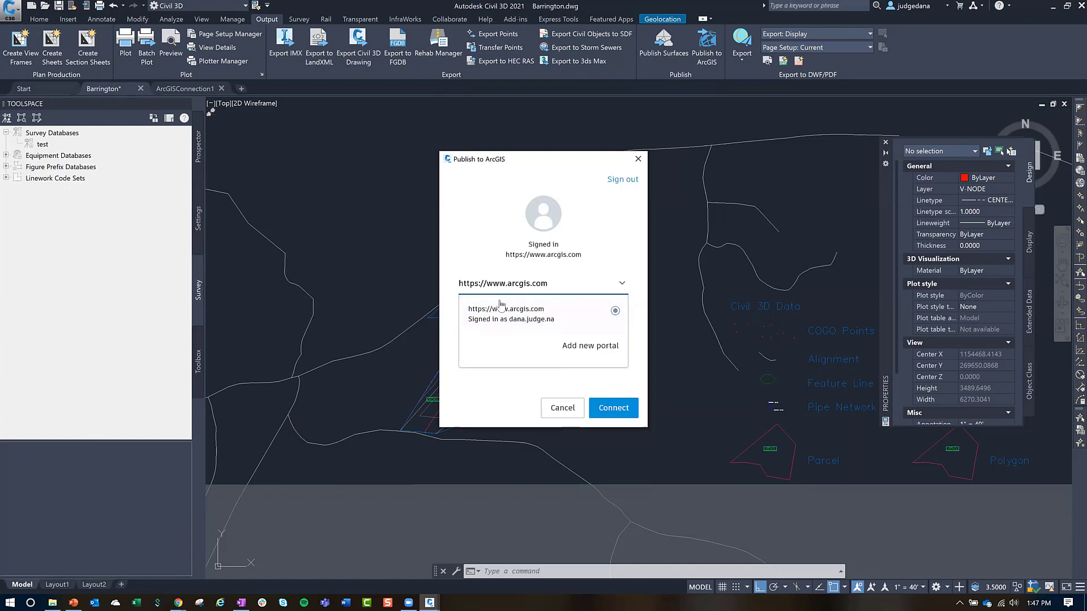
{"action": "left_click", "coordinate": [584, 308]}
{"action": "left_click", "coordinate": [622, 409]}
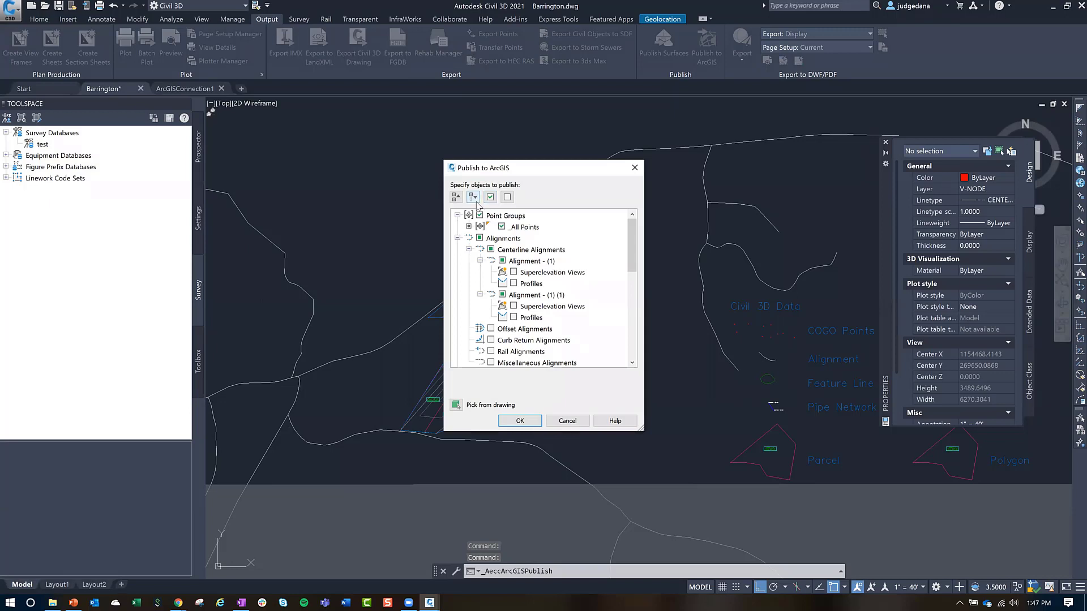
{"action": "left_click", "coordinate": [491, 197]}
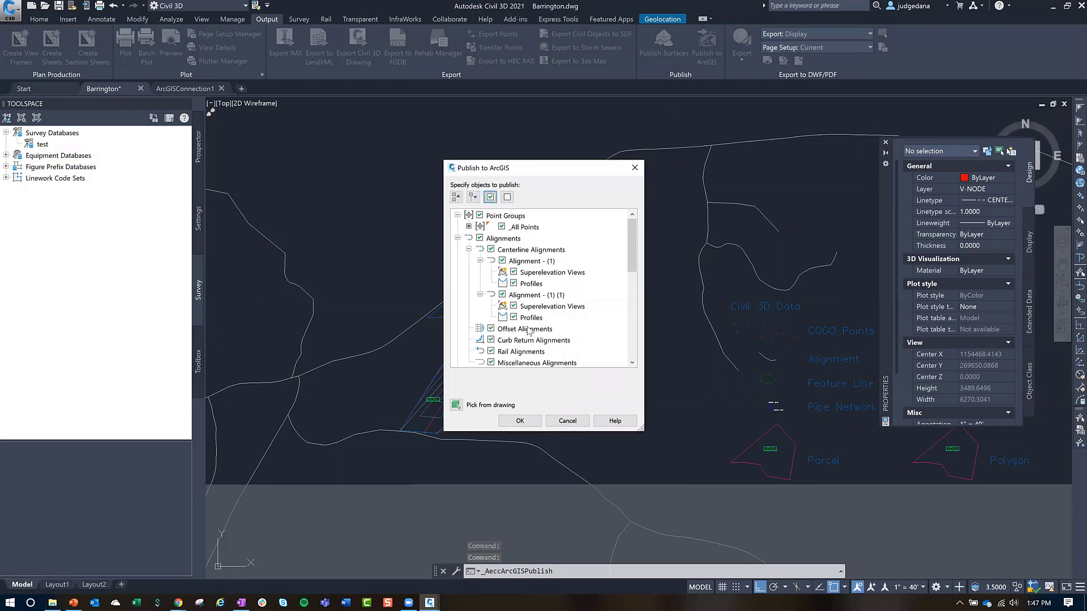
{"action": "scroll", "coordinate": [529, 331], "scroll_direction": "down", "scroll_amount": 3}
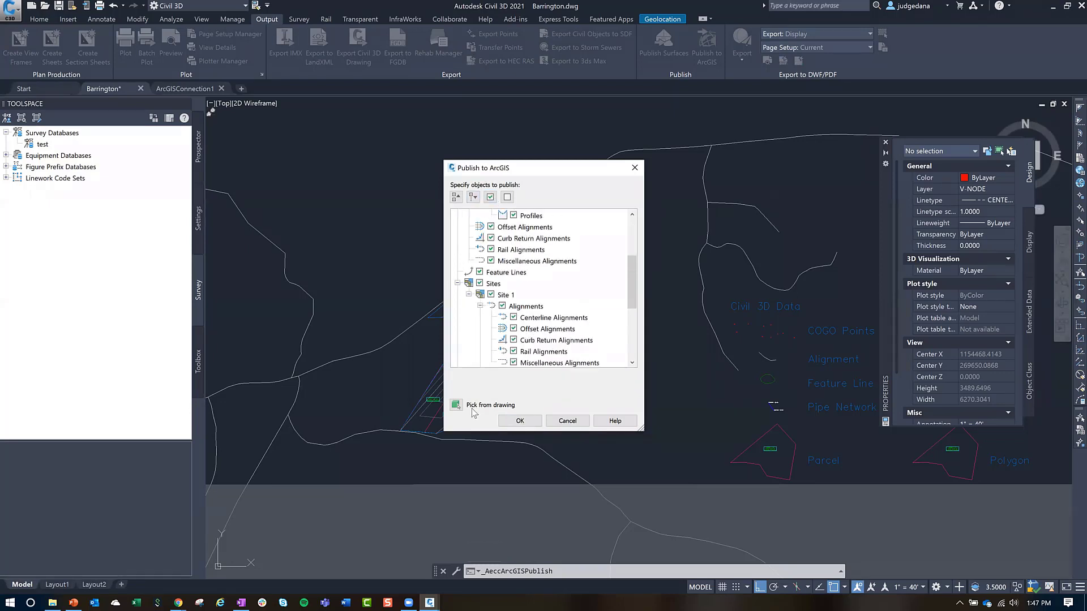
{"action": "scroll", "coordinate": [539, 247], "scroll_direction": "down", "scroll_amount": 4}
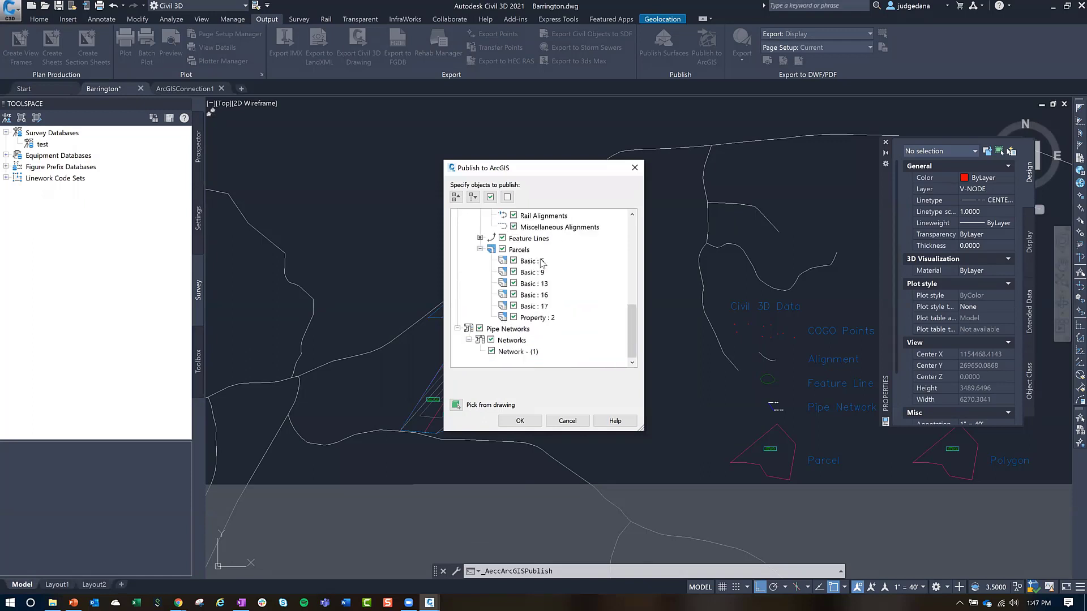
{"action": "left_click", "coordinate": [520, 421]}
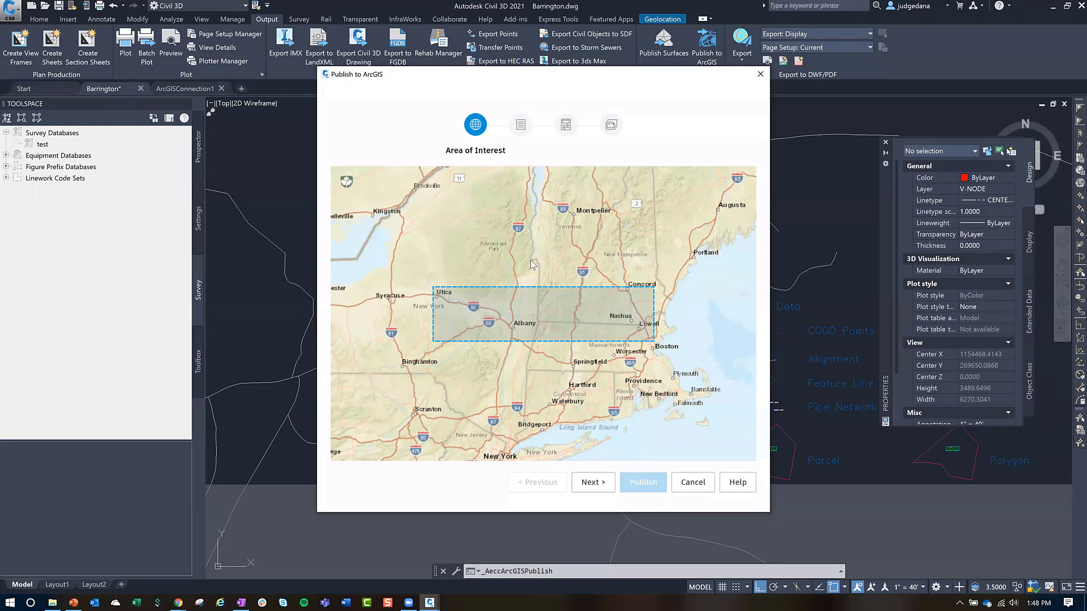
- Pass the area and layer steps, name the service ScrutonPondRd, and tag it Barrington and NH
{"action": "left_click", "coordinate": [592, 482]}
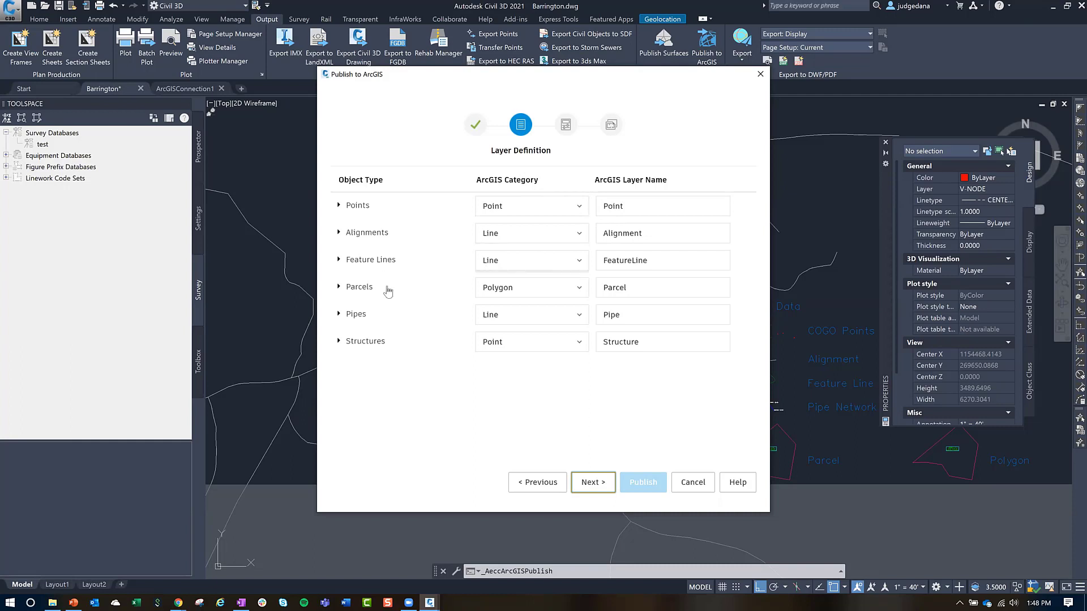
{"action": "left_click", "coordinate": [593, 484]}
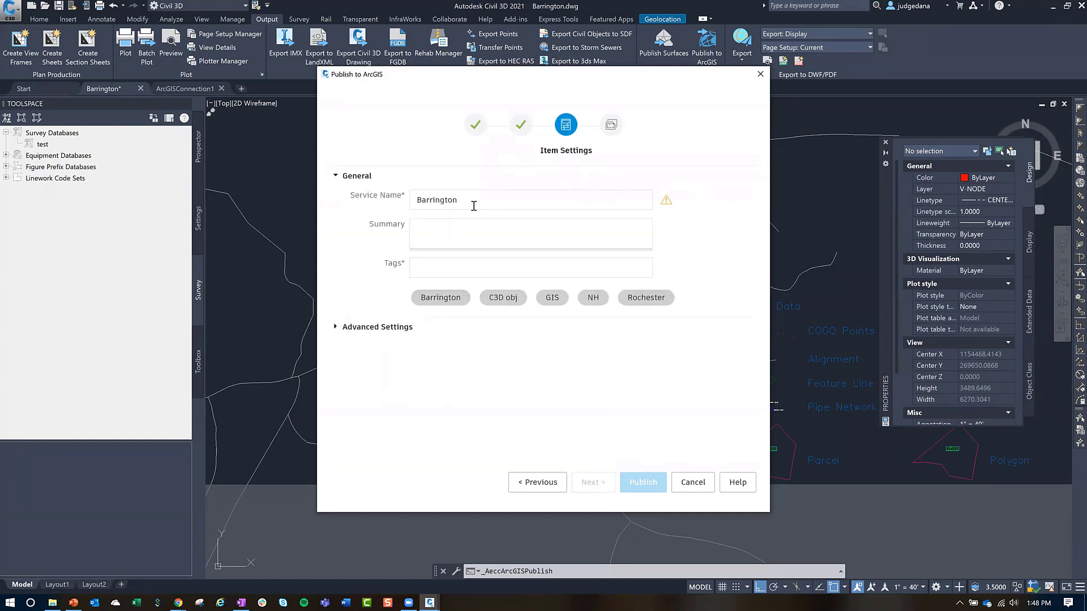
{"action": "left_click", "coordinate": [472, 200]}
{"action": "type", "text": "-"}
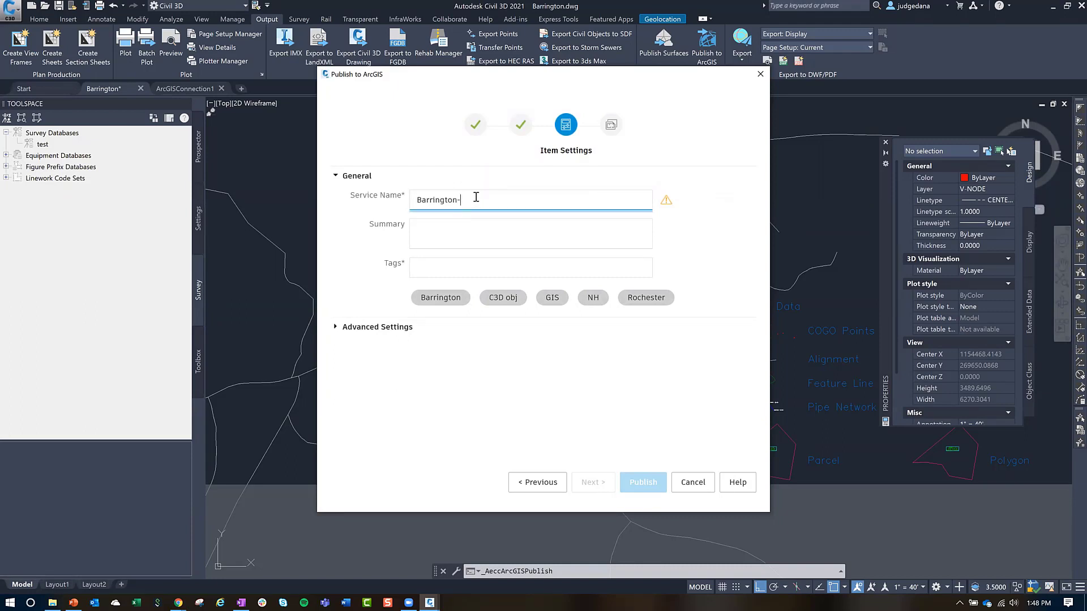
{"action": "type", "text": "barring"}
{"action": "left_click", "coordinate": [451, 235]}
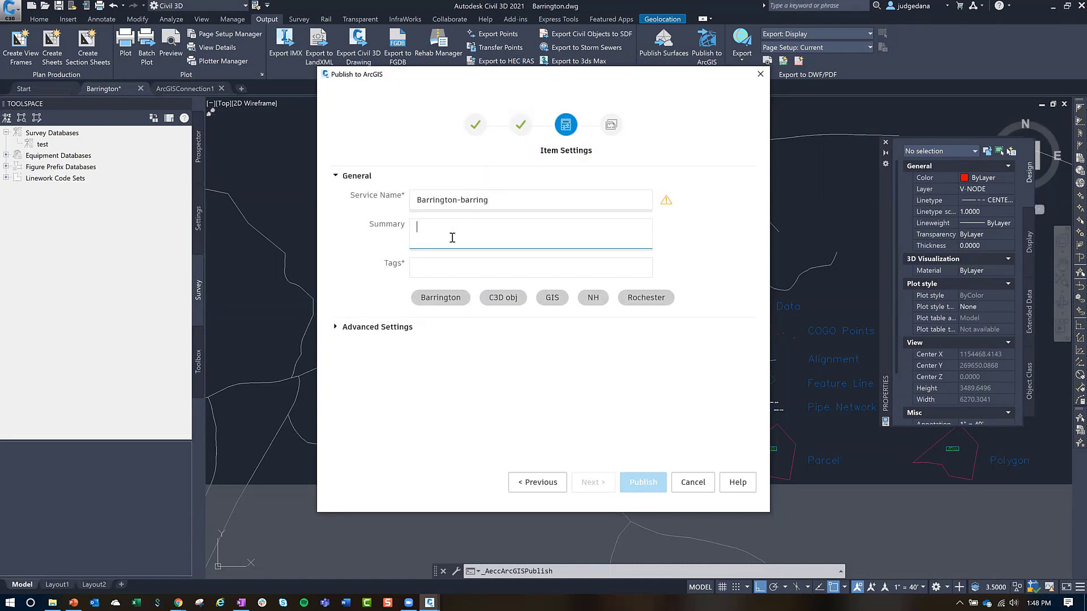
{"action": "left_click", "coordinate": [454, 298]}
{"action": "left_click", "coordinate": [525, 318]}
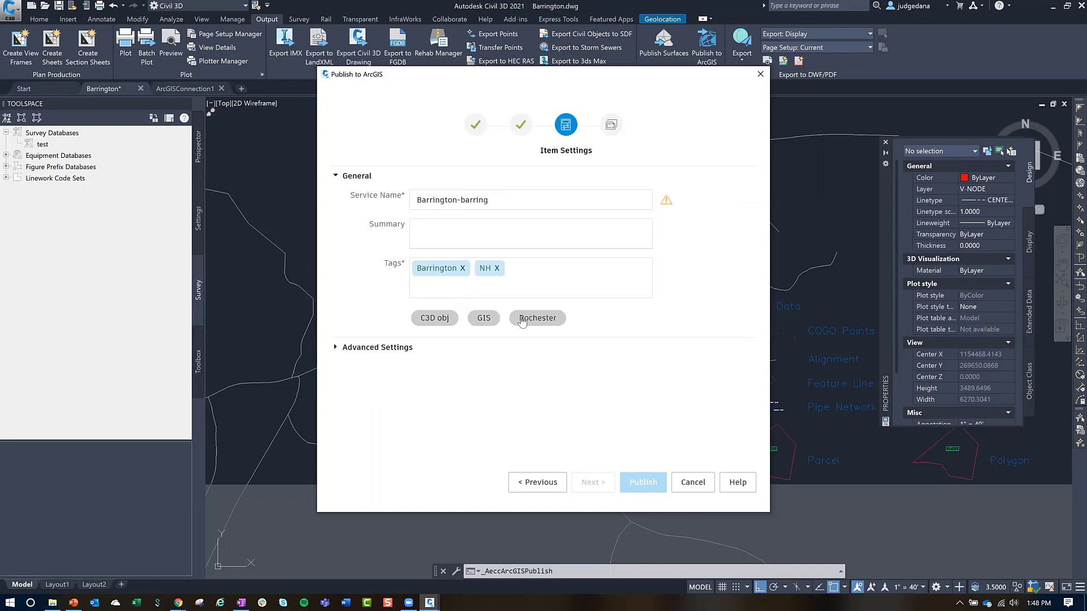
{"action": "left_click", "coordinate": [516, 200]}
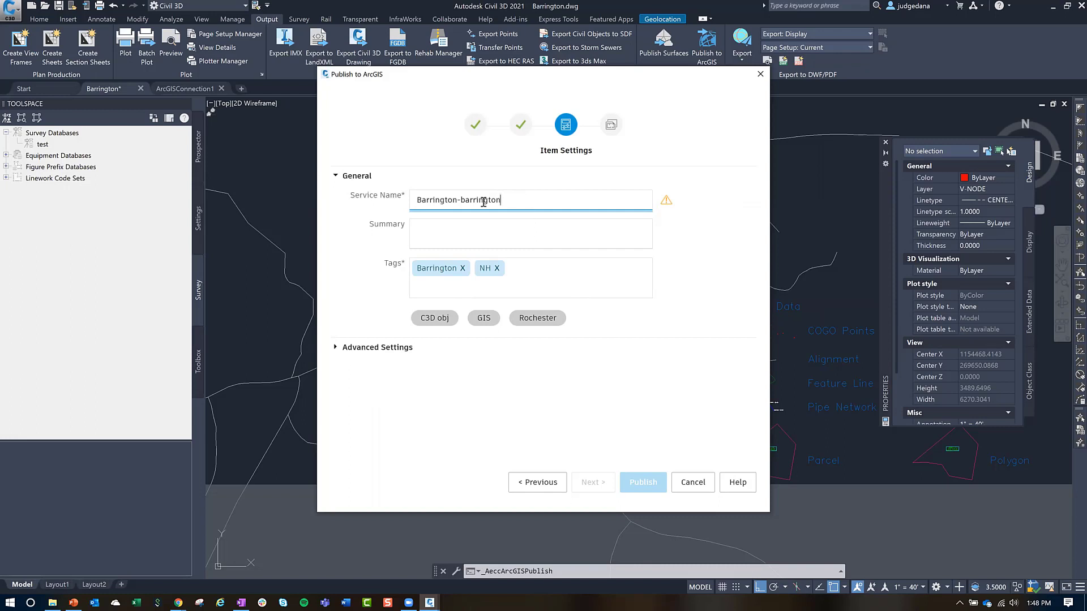
{"action": "double_click", "coordinate": [463, 200]}
{"action": "left_click", "coordinate": [555, 240]}
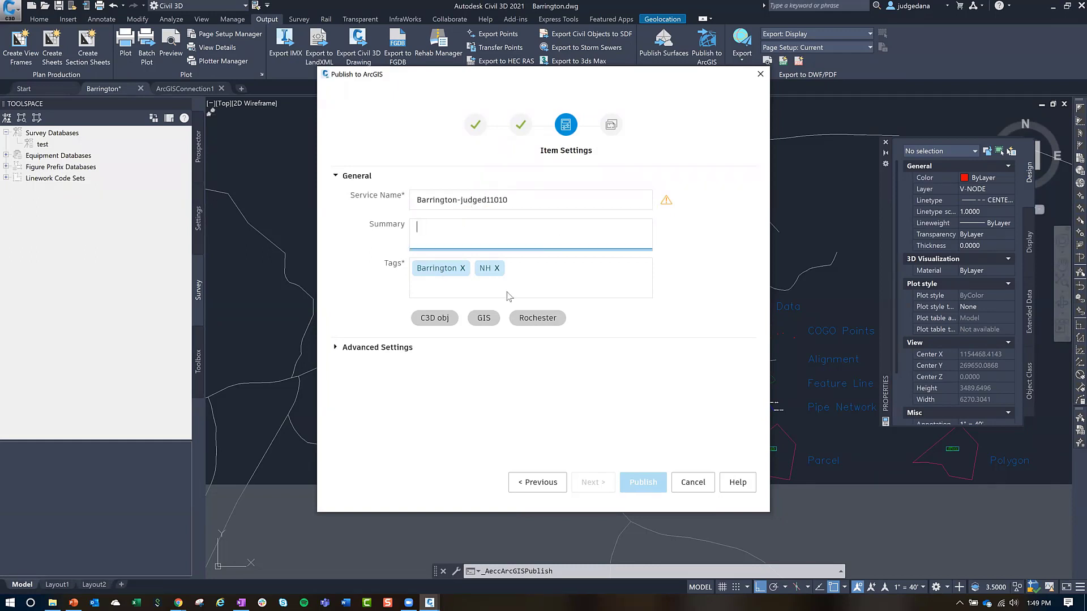
- Share the service with the ADSK-NAMER group and continue to the My Content publishing location
{"action": "left_click", "coordinate": [335, 348]}
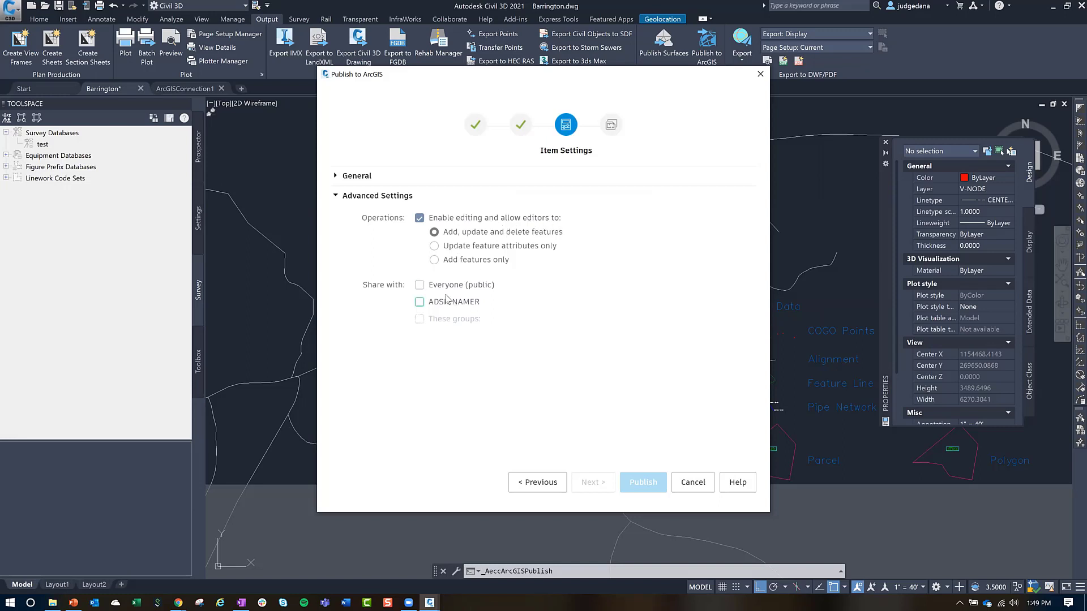
{"action": "left_click", "coordinate": [420, 302]}
{"action": "left_click", "coordinate": [342, 177]}
{"action": "left_click_drag", "start_coordinate": [527, 199], "coordinate": [472, 203]}
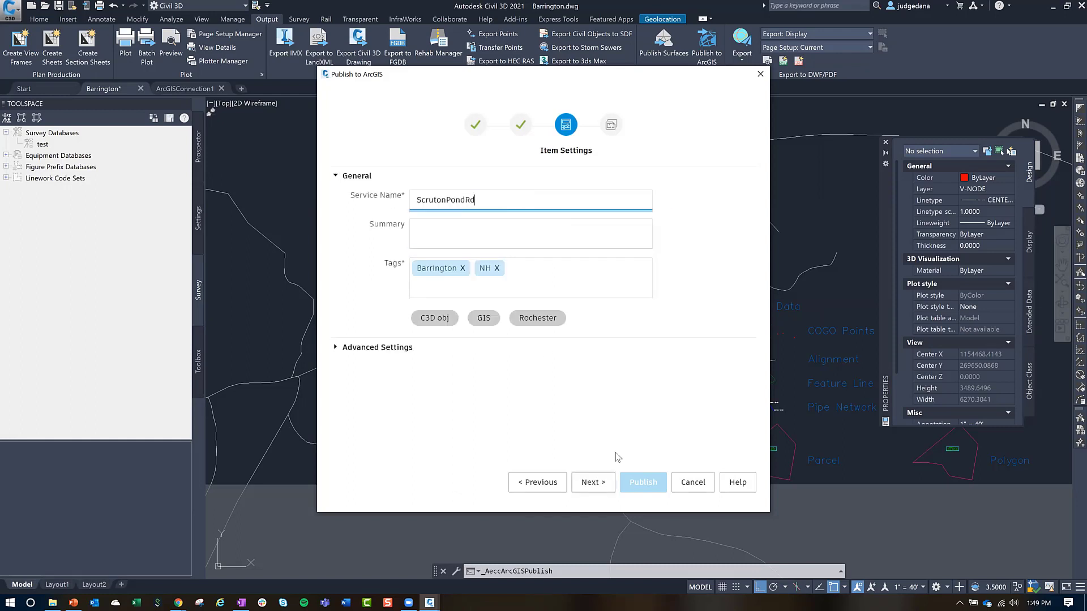
{"action": "left_click", "coordinate": [599, 486]}
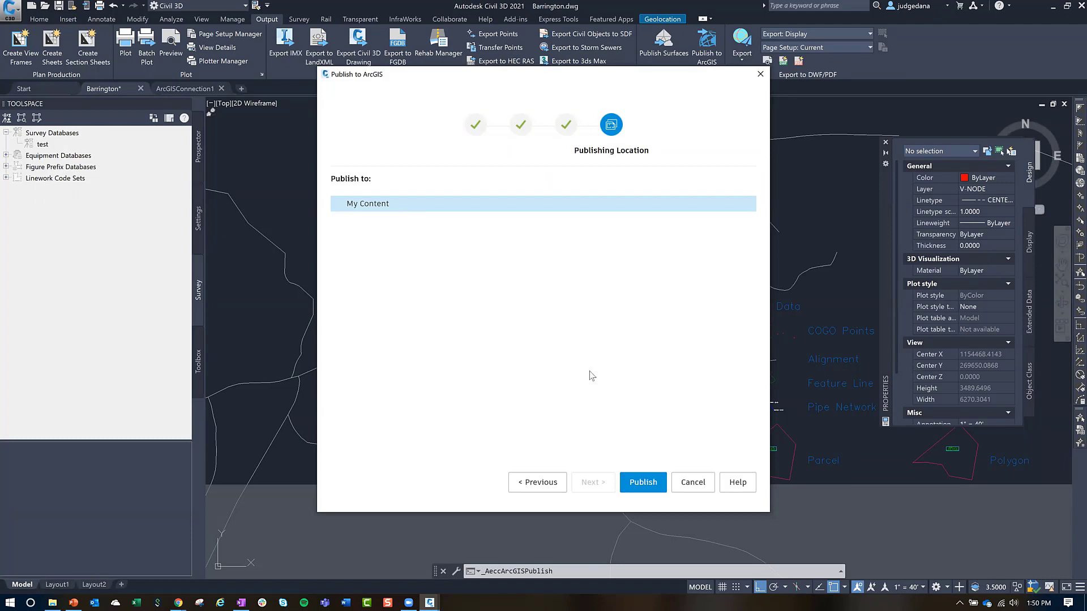
- Publish ScrutonPondRd and, once it succeeds, view it in the ArcGIS web map
{"action": "left_click", "coordinate": [648, 482]}
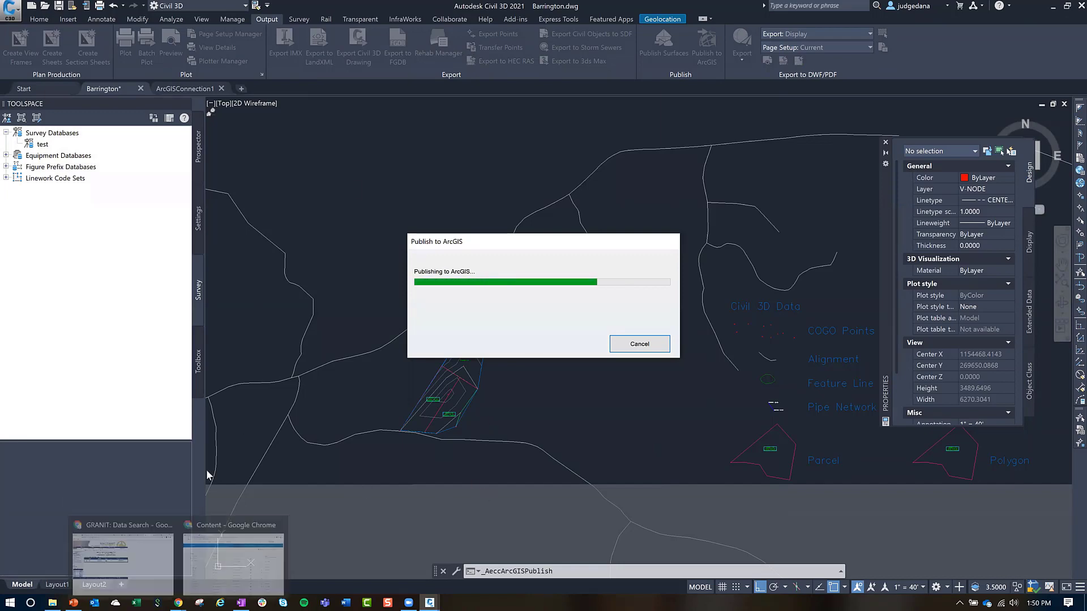
{"action": "mouse_move", "coordinate": [182, 600]}
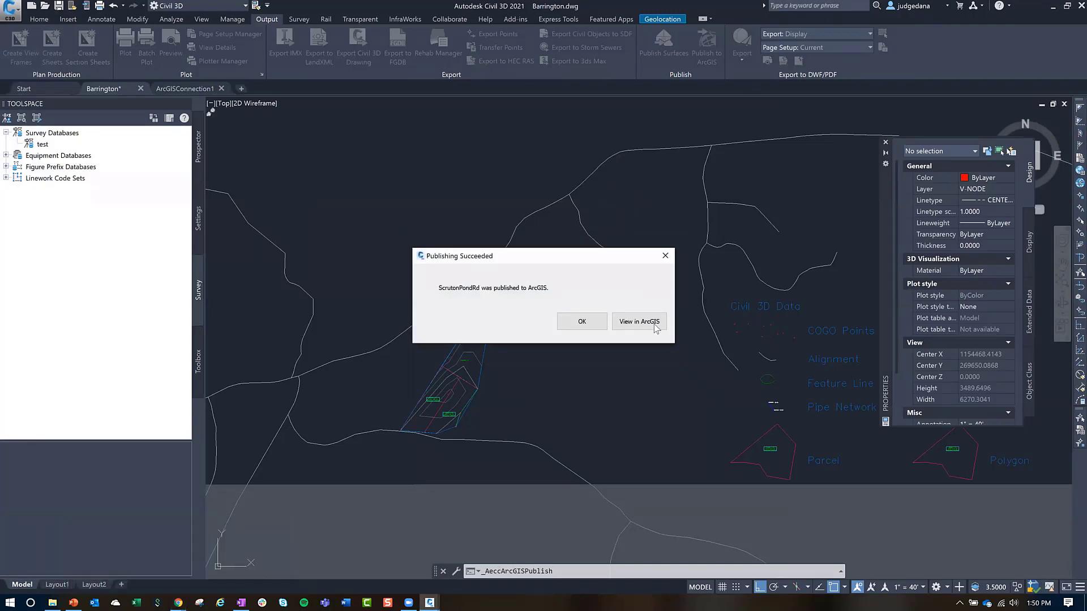
{"action": "left_click", "coordinate": [639, 321]}
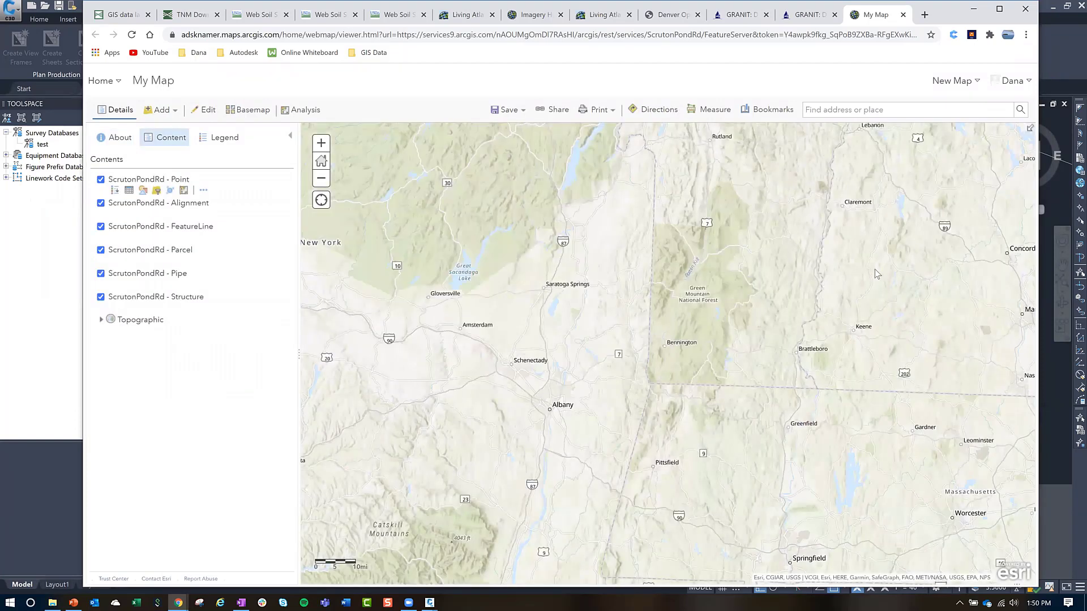
- Zoom the web map to the published parcels and inspect the feature line, pipe and point pop-ups
{"action": "left_click_drag", "start_coordinate": [877, 274], "coordinate": [408, 340]}
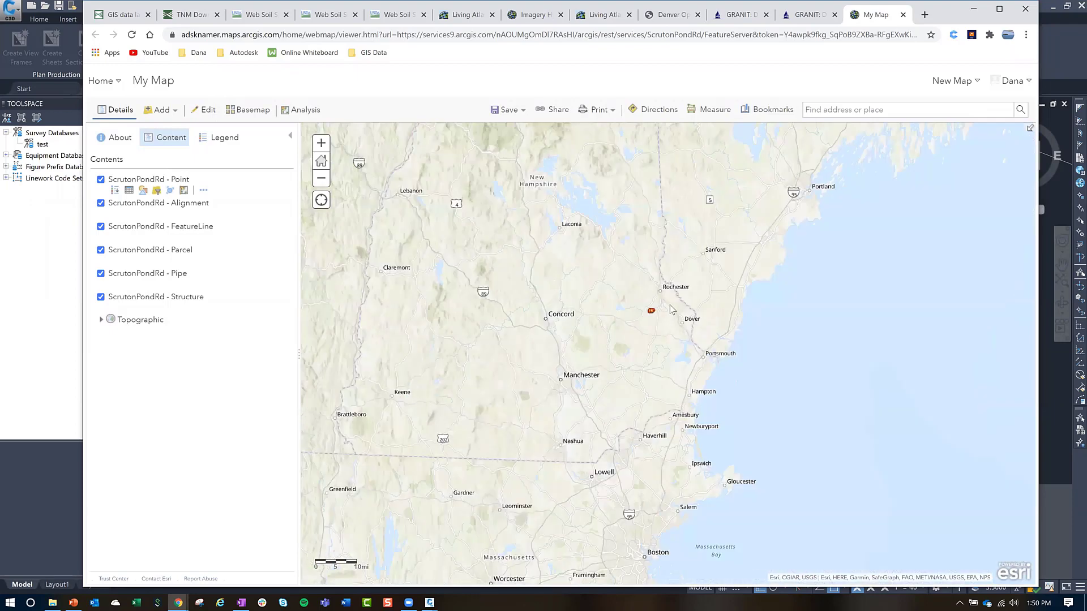
{"action": "scroll", "coordinate": [657, 310], "scroll_direction": "up", "scroll_amount": 2}
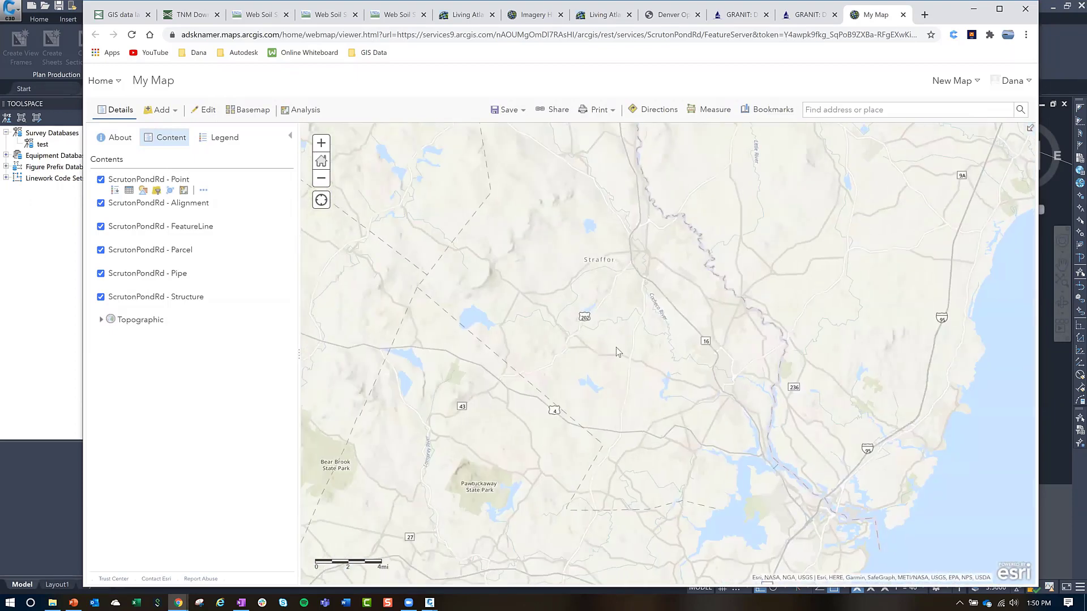
{"action": "scroll", "coordinate": [617, 352], "scroll_direction": "up", "scroll_amount": 2}
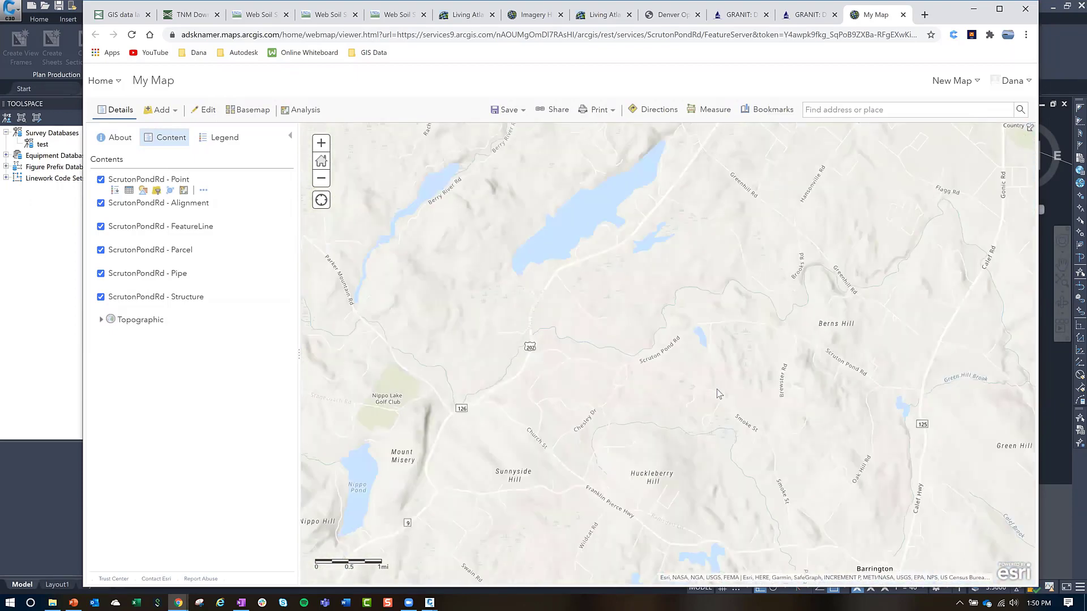
{"action": "scroll", "coordinate": [657, 308], "scroll_direction": "up", "scroll_amount": 4}
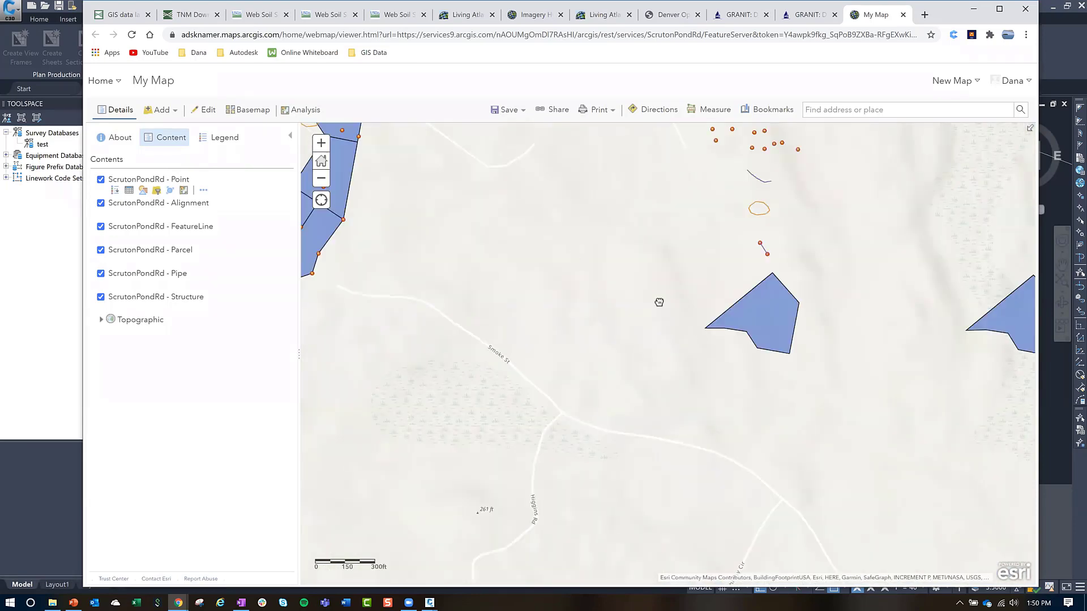
{"action": "left_click_drag", "start_coordinate": [659, 302], "coordinate": [787, 424]}
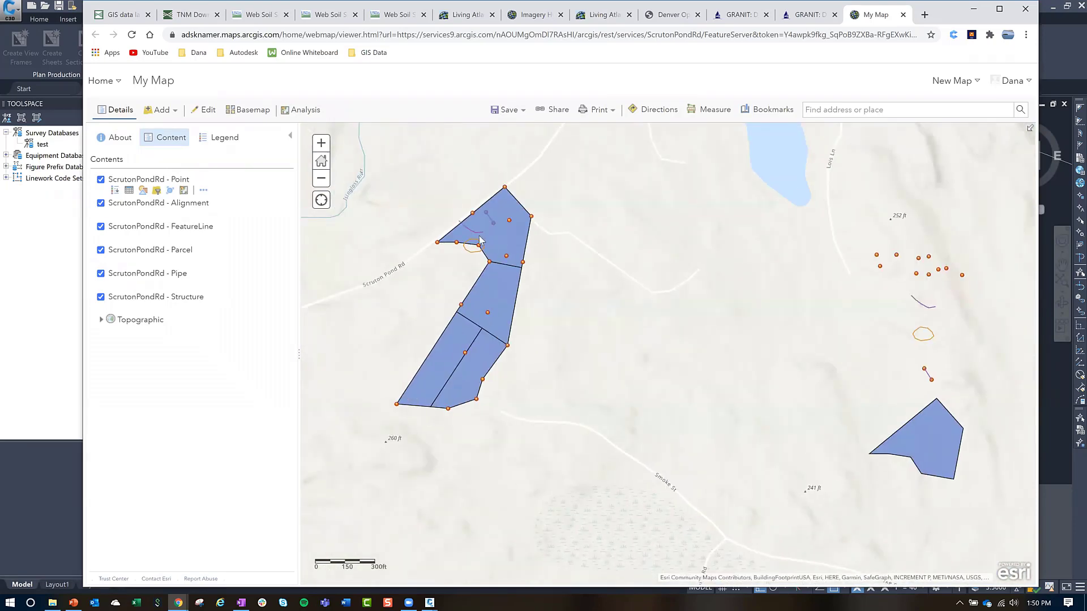
{"action": "left_click", "coordinate": [468, 253]}
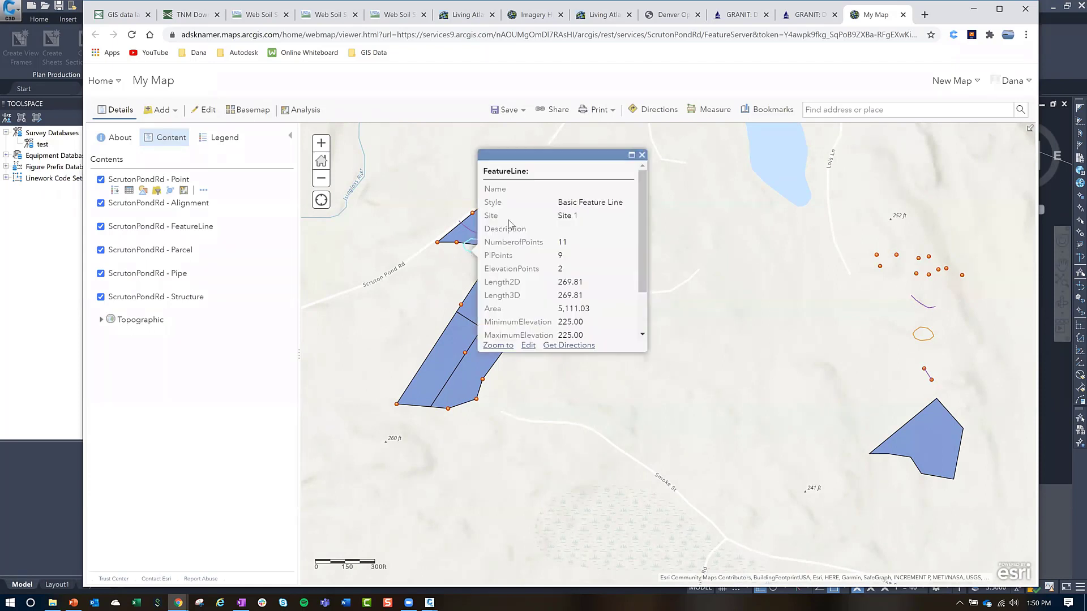
{"action": "scroll", "coordinate": [641, 209], "scroll_direction": "down", "scroll_amount": 2}
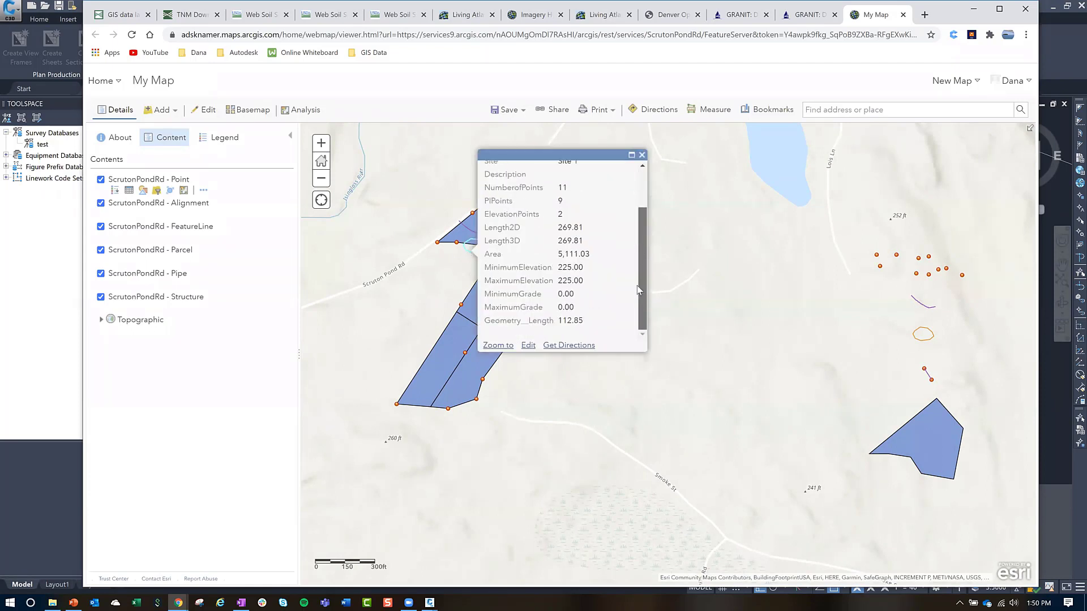
{"action": "left_click", "coordinate": [642, 155]}
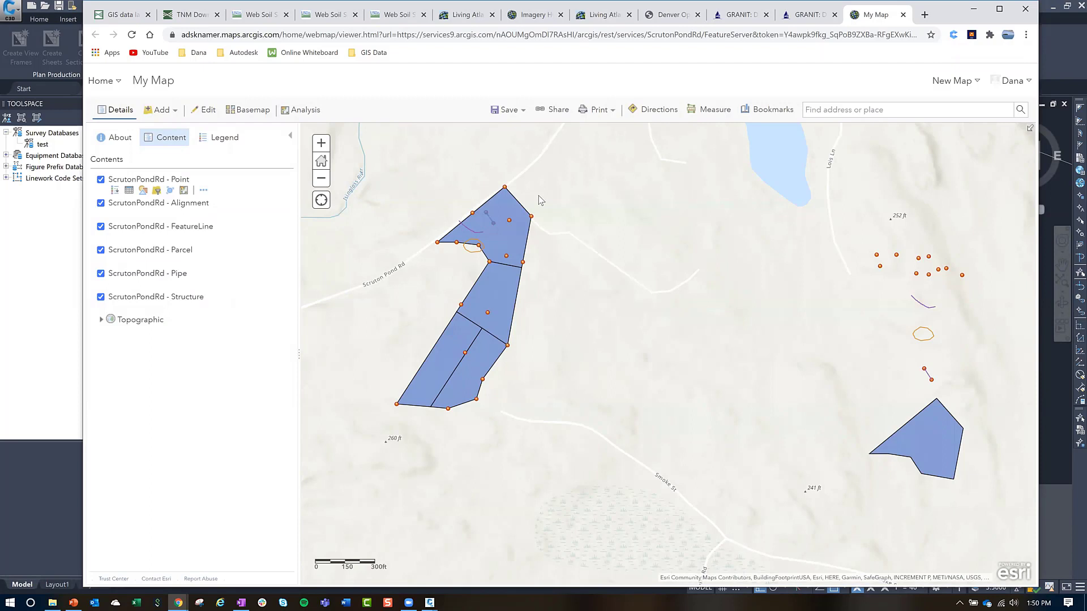
{"action": "left_click", "coordinate": [488, 215]}
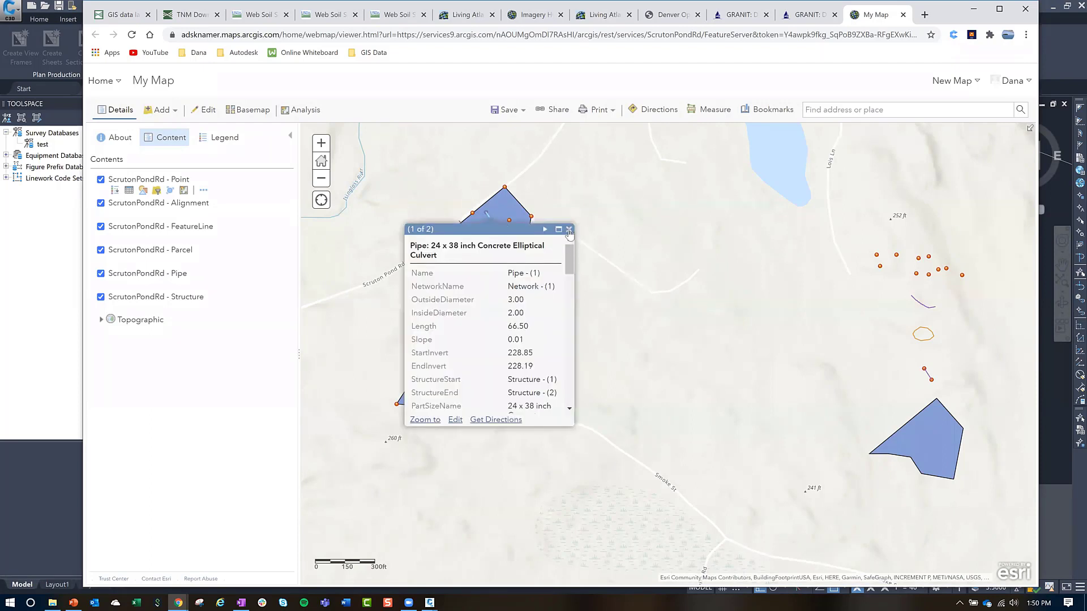
{"action": "left_click", "coordinate": [569, 230]}
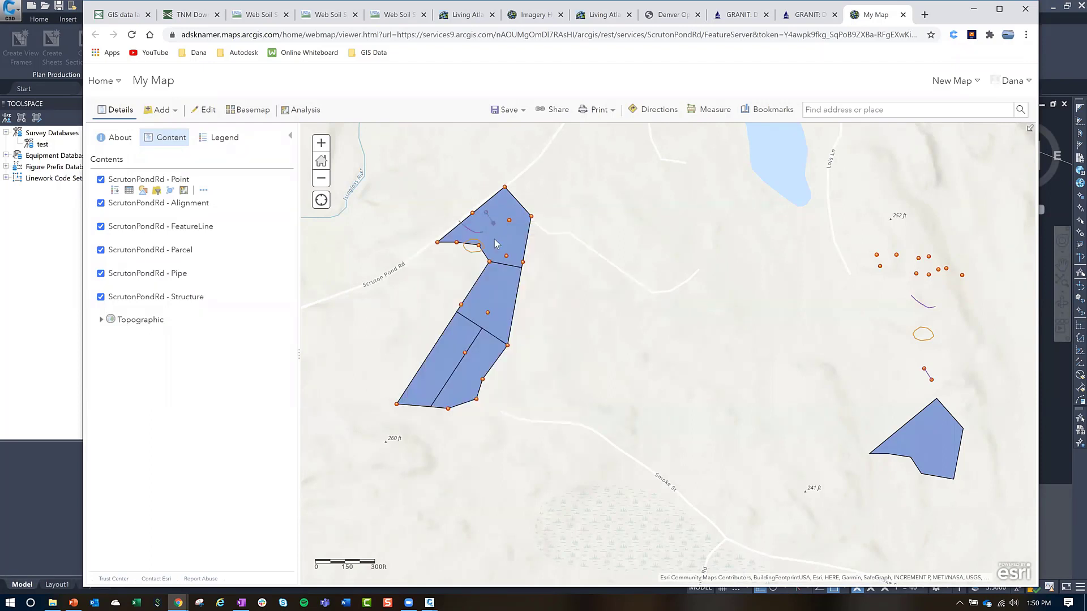
{"action": "left_click", "coordinate": [510, 221]}
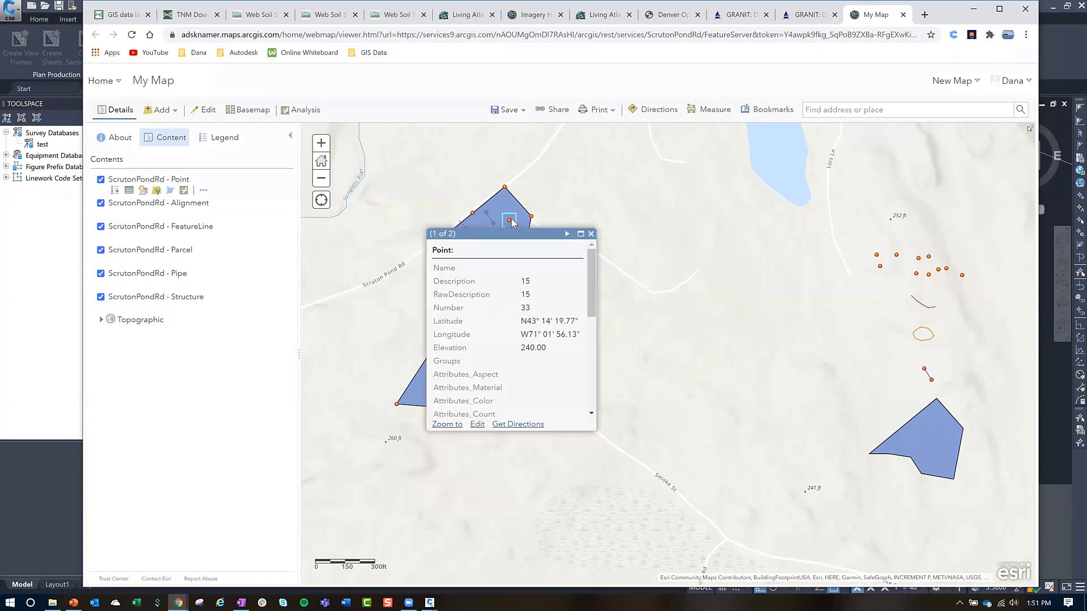
{"action": "left_click", "coordinate": [591, 234]}
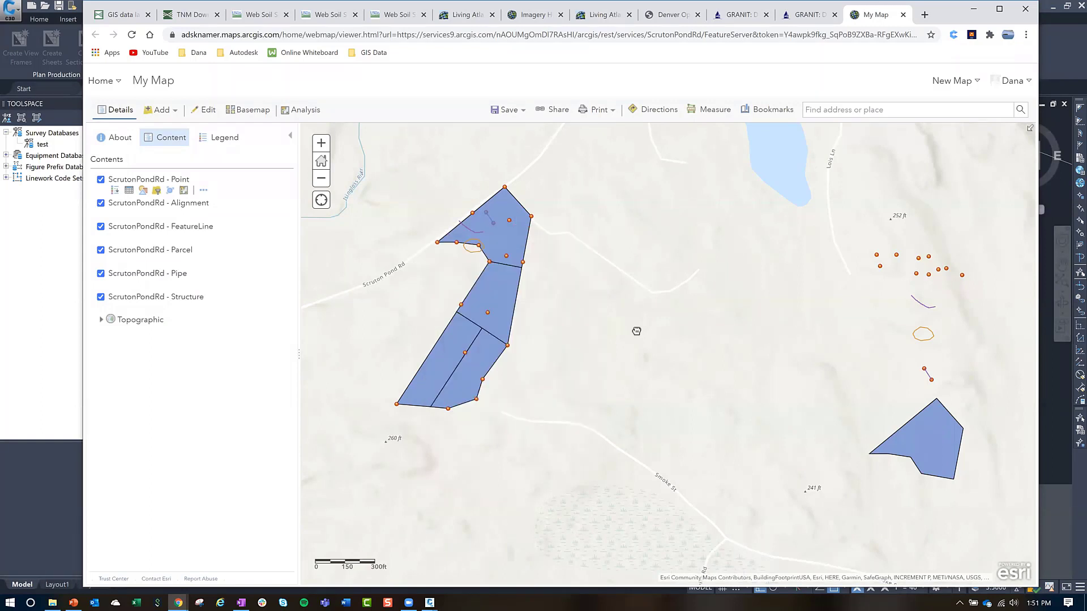
- Inspect the SIGN1 point's attributes near Scruton Pond, then return to Civil 3D
{"action": "left_click_drag", "start_coordinate": [637, 332], "coordinate": [403, 391]}
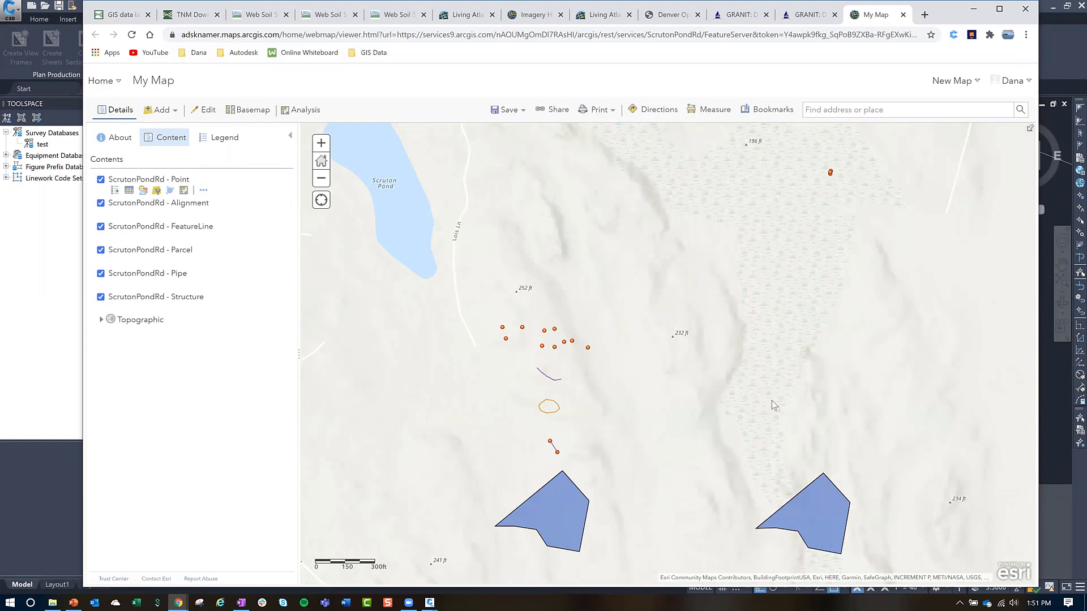
{"action": "left_click", "coordinate": [831, 173]}
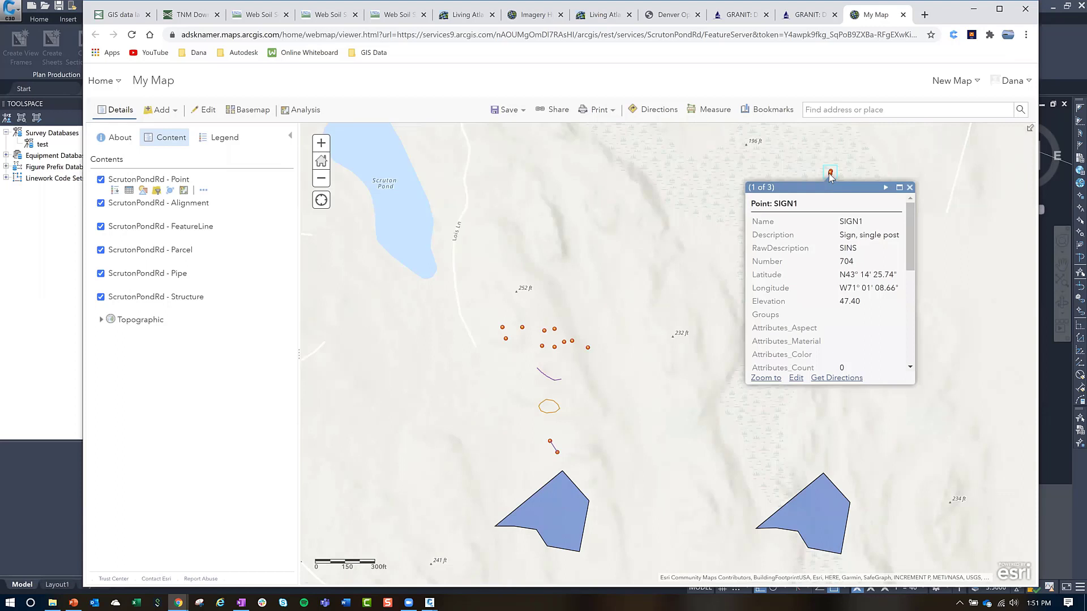
{"action": "left_click_drag", "start_coordinate": [913, 243], "coordinate": [911, 210]}
{"action": "left_click", "coordinate": [1055, 376]}
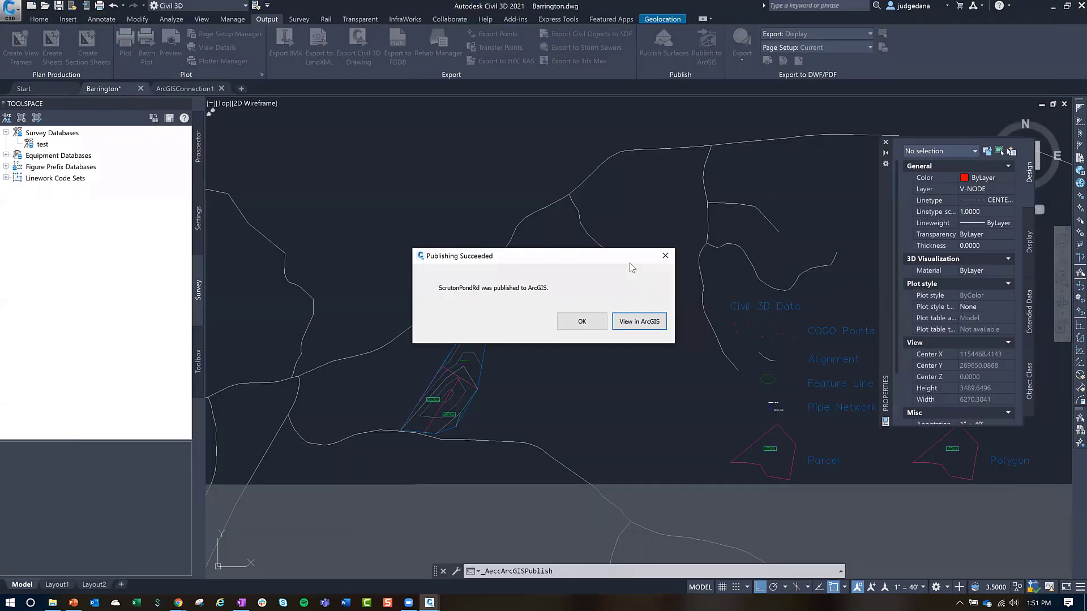
- Dismiss the Publishing Succeeded message and switch to the ArcGISConnection1 drawing
{"action": "left_click", "coordinate": [595, 320]}
{"action": "left_click", "coordinate": [201, 89]}
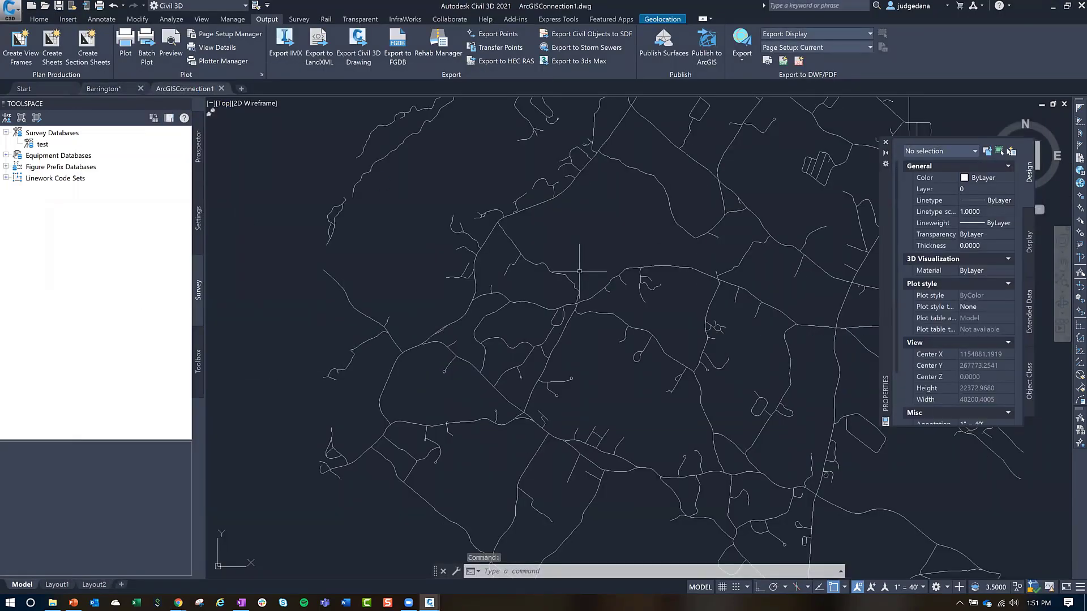
{"action": "key", "text": "alt+Tab"}
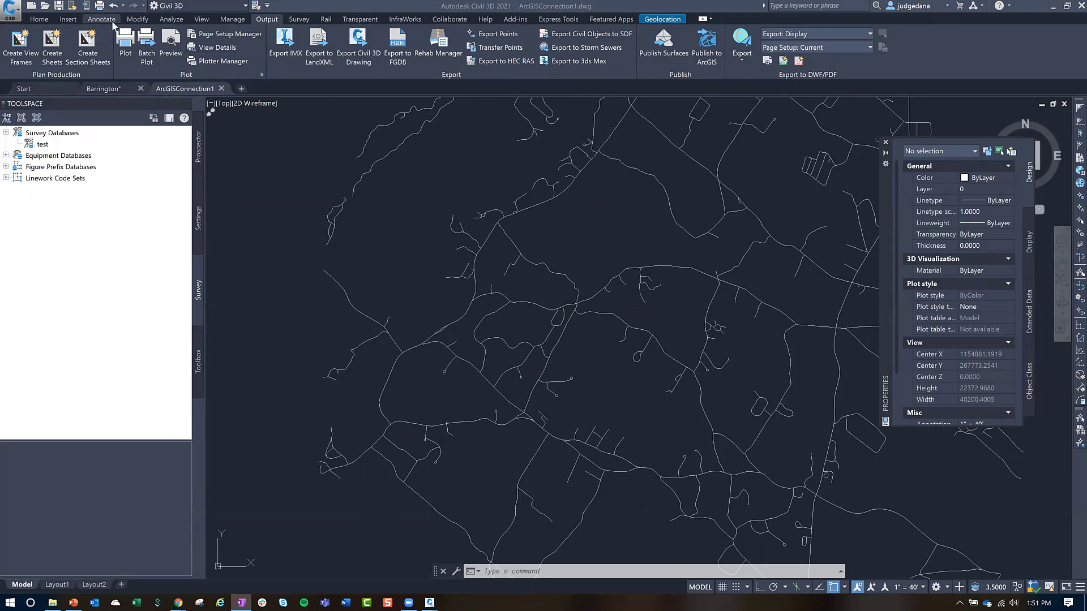
- Launch Autodesk Connector for ArcGIS from the Insert ribbon tab
{"action": "left_click", "coordinate": [40, 20]}
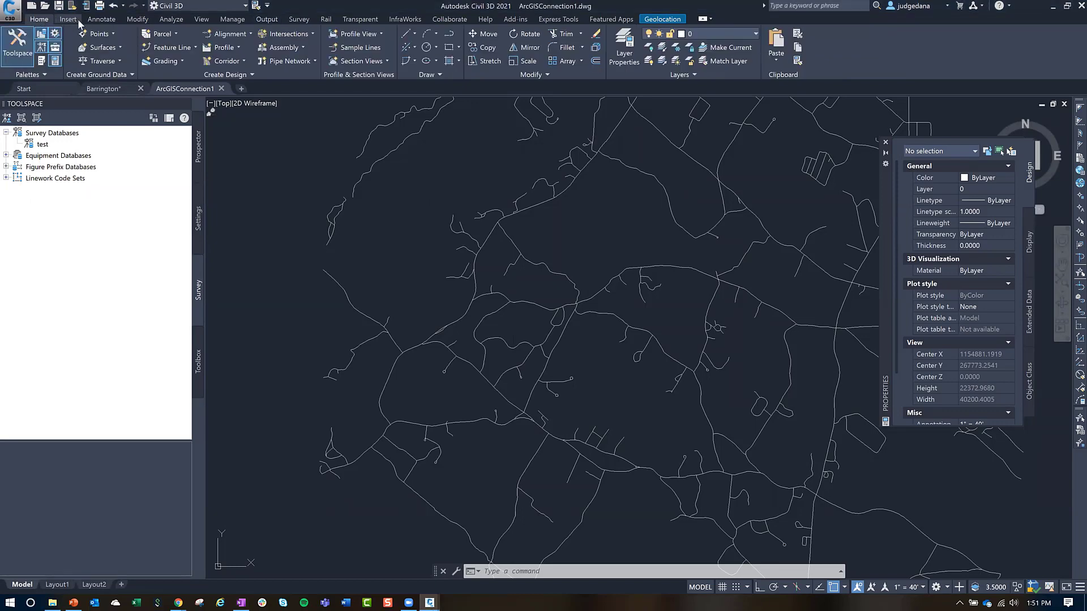
{"action": "left_click", "coordinate": [237, 19]}
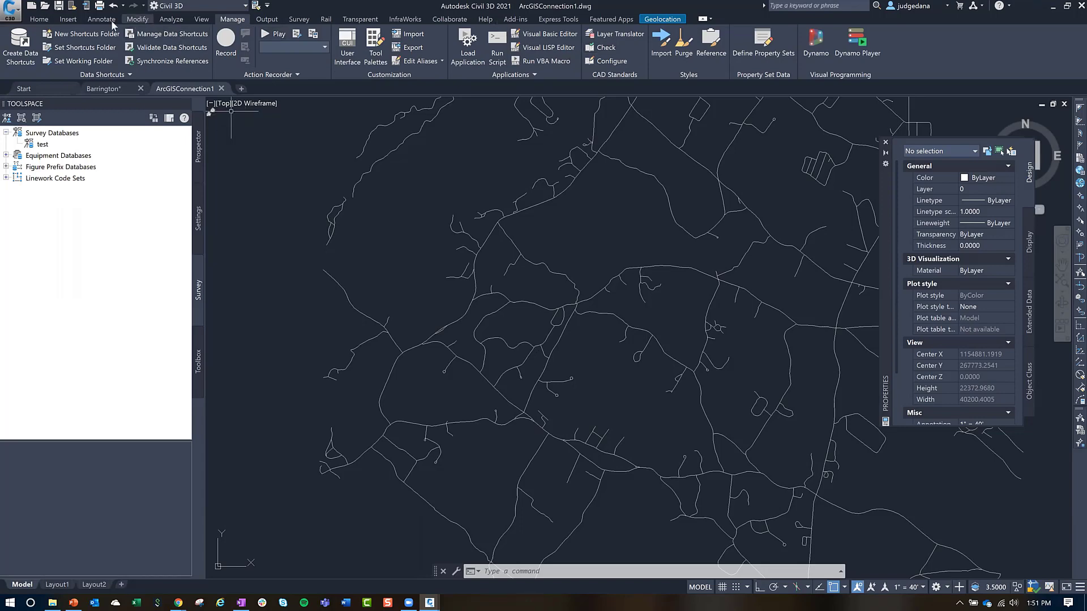
{"action": "left_click", "coordinate": [77, 19]}
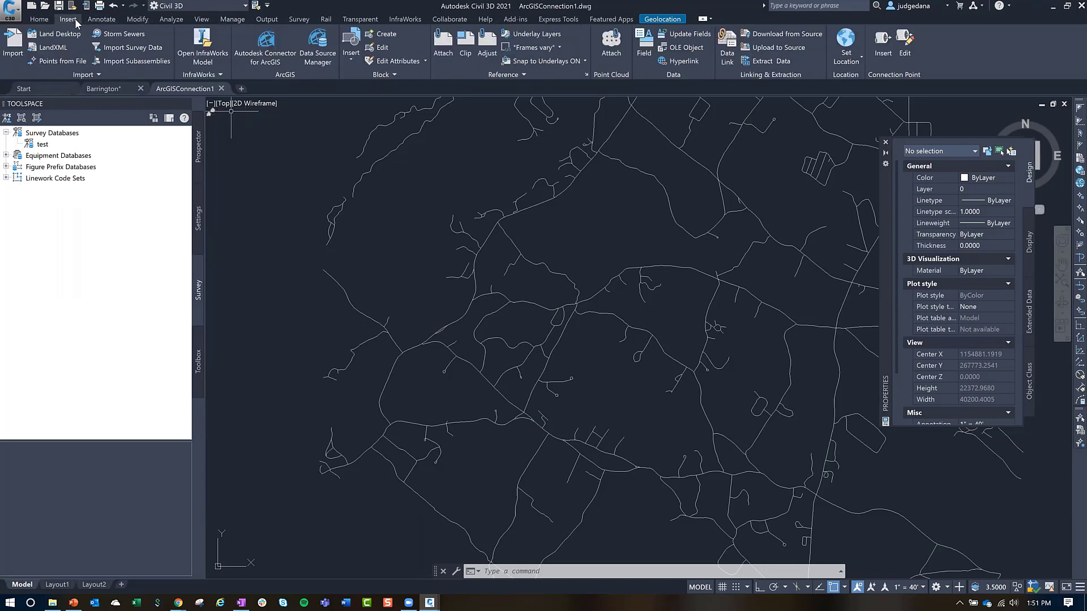
{"action": "left_click", "coordinate": [265, 54]}
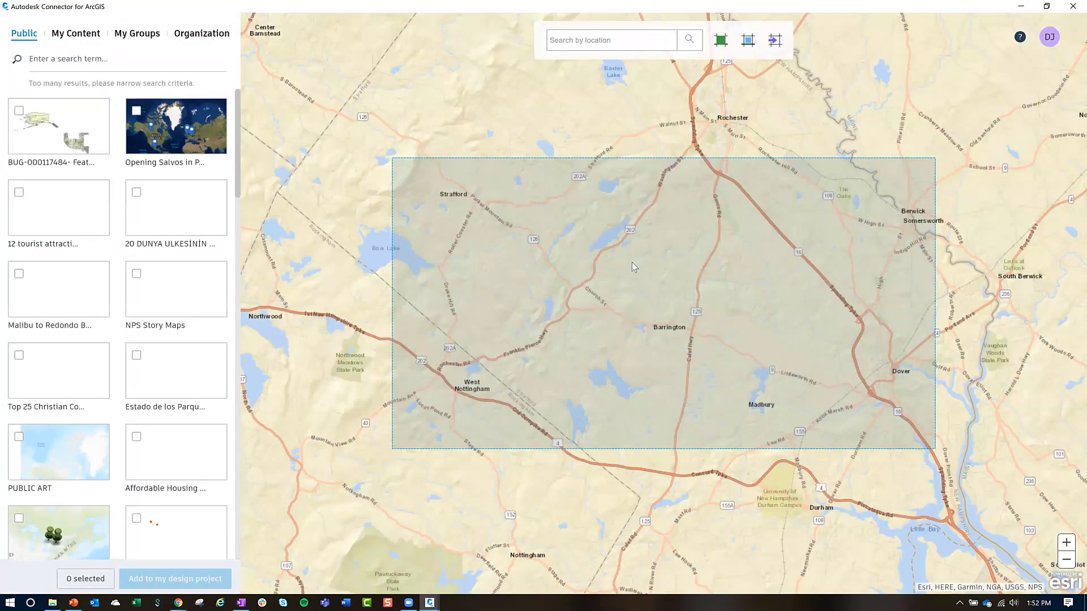
- Box the Scruton Pond Rd area as the area of interest and list My Content, including ScrutonPondRd
{"action": "left_click", "coordinate": [747, 41]}
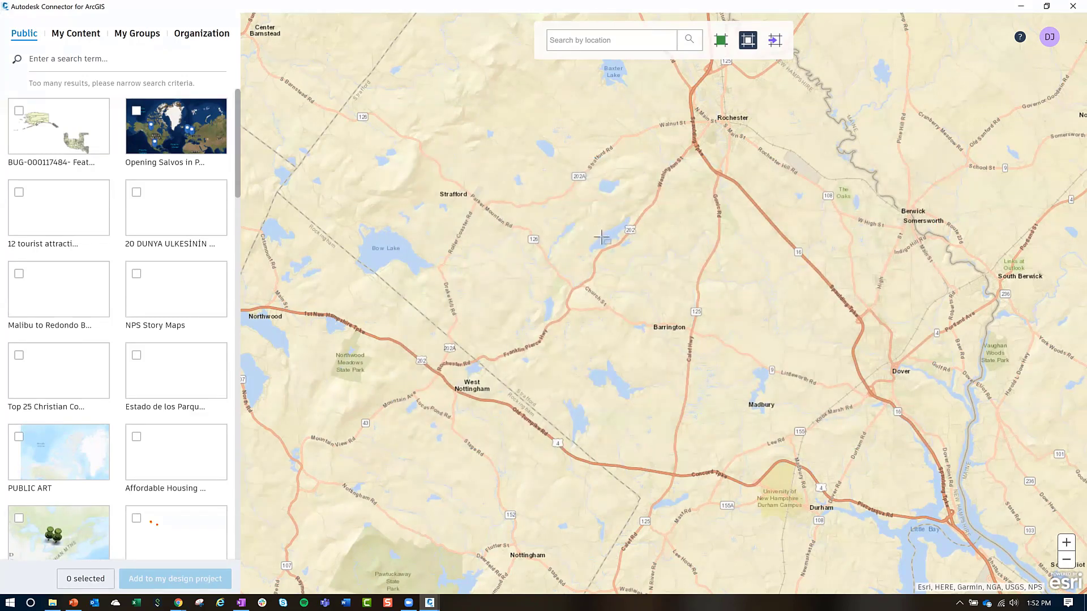
{"action": "left_click_drag", "start_coordinate": [601, 236], "coordinate": [718, 304]}
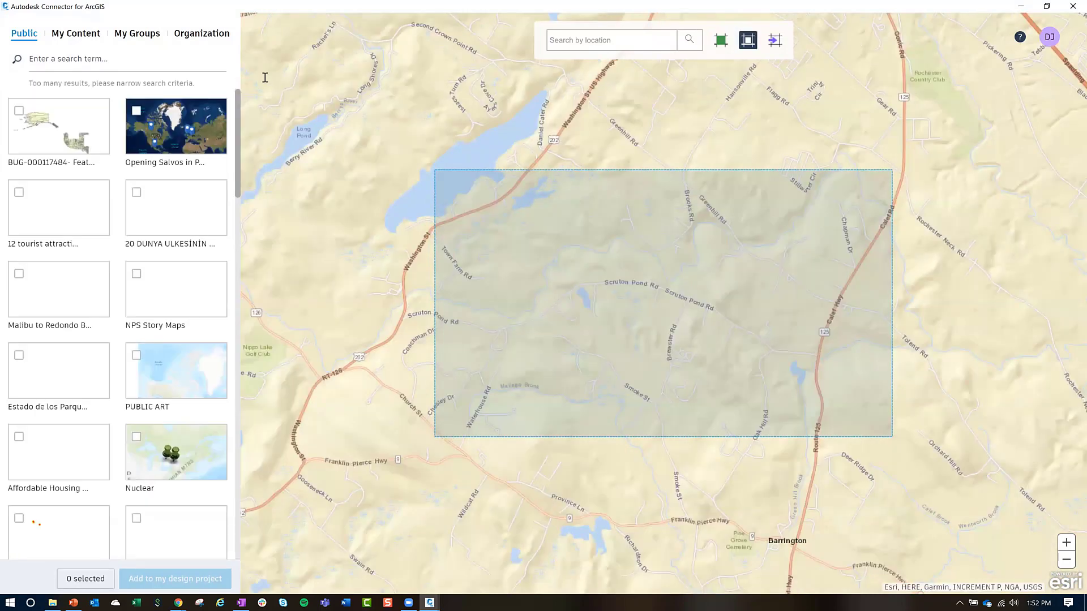
{"action": "left_click", "coordinate": [76, 35]}
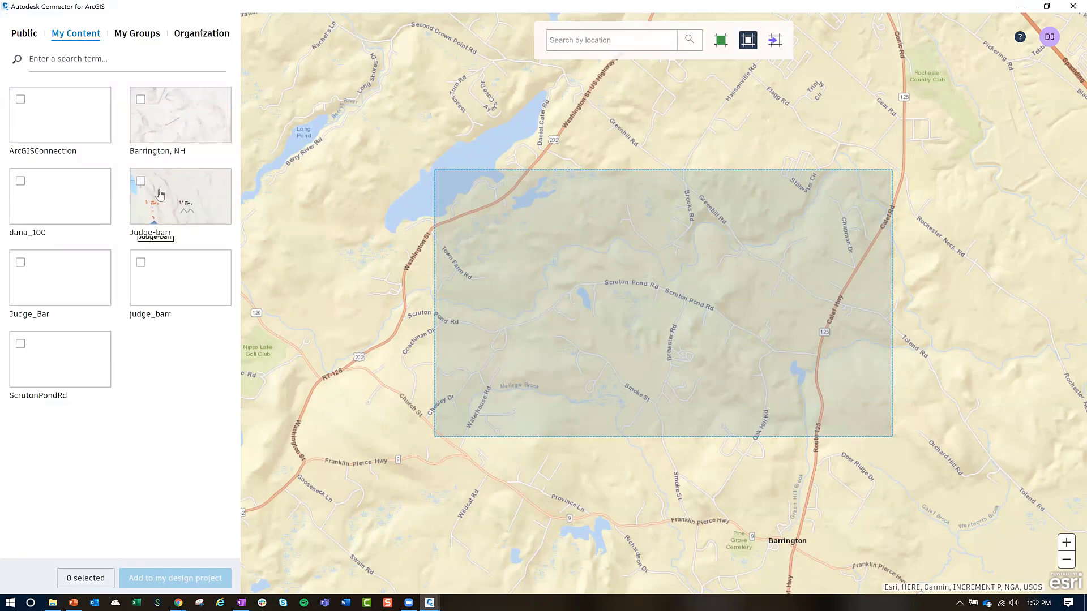
- Check Judge-barr and map its Pipe, Parcel and Alignment layers to Gravity Pipes, Parcels and Alignments
{"action": "left_click", "coordinate": [141, 181]}
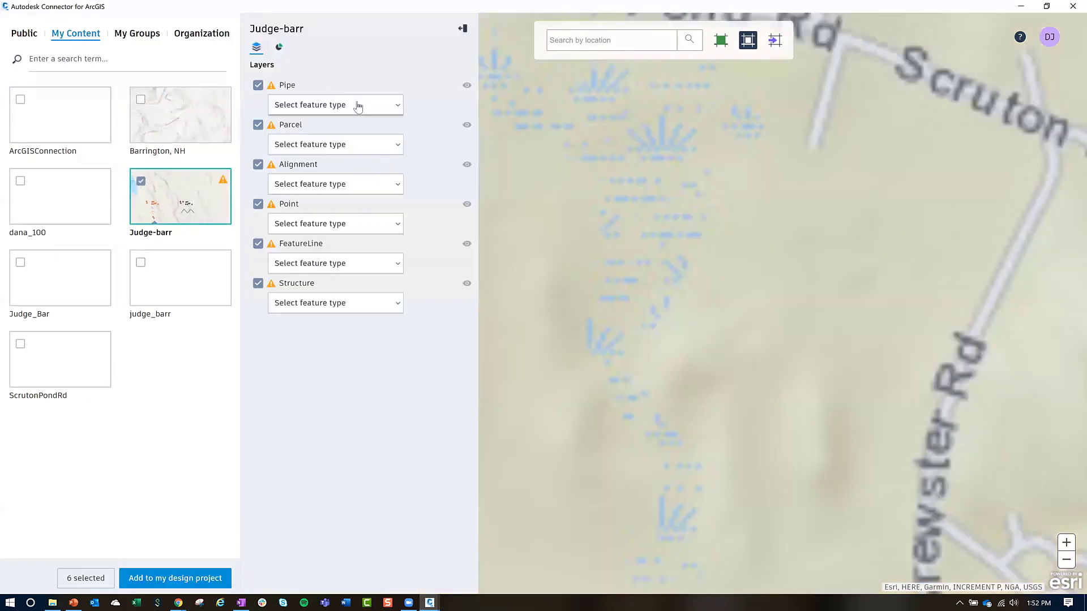
{"action": "left_click", "coordinate": [358, 107]}
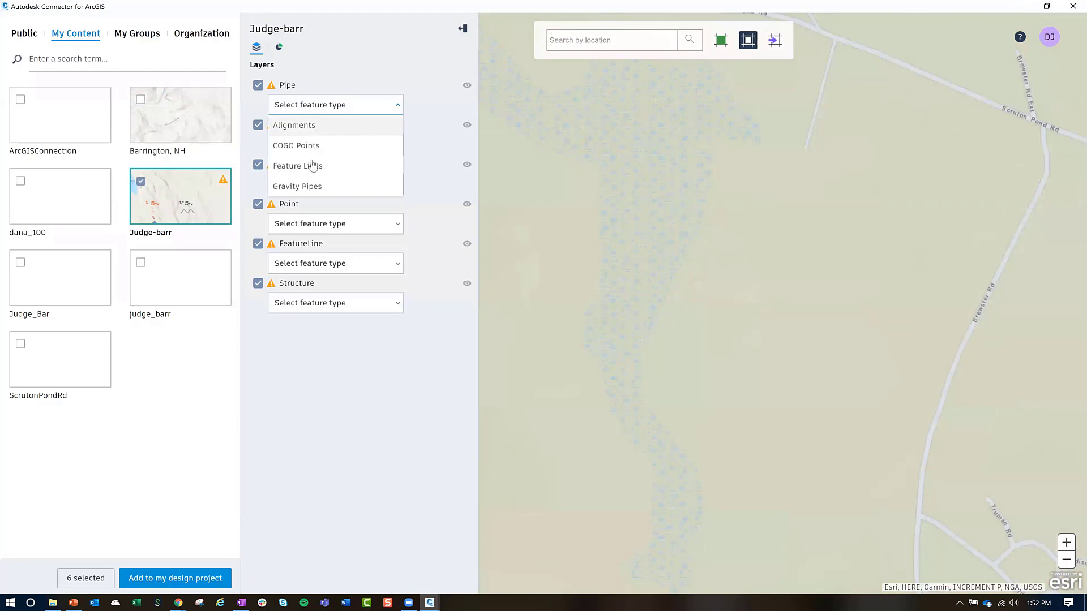
{"action": "left_click", "coordinate": [312, 186]}
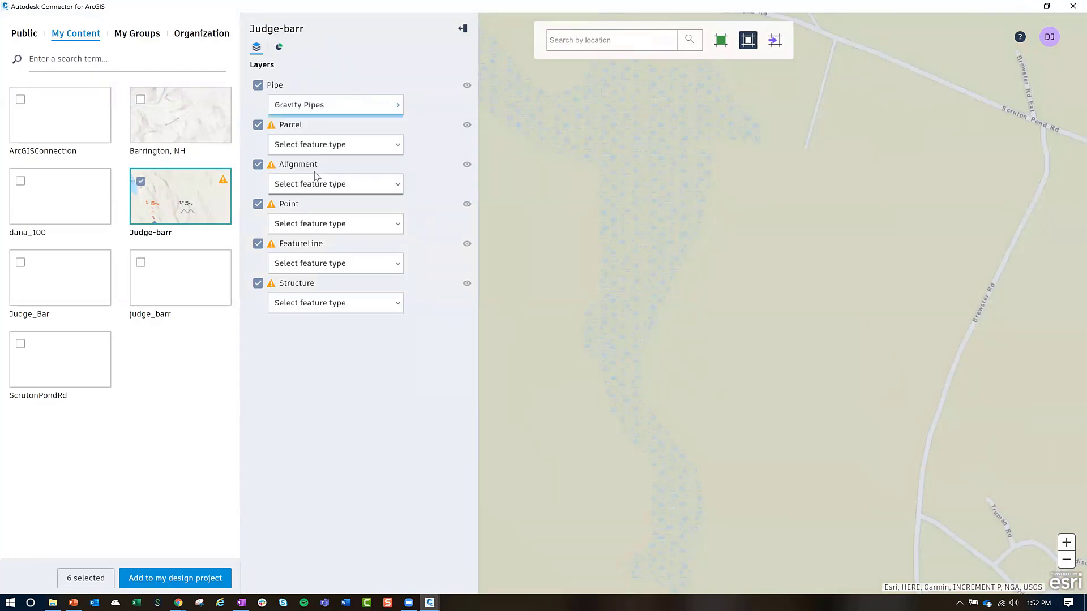
{"action": "left_click", "coordinate": [315, 146]}
{"action": "left_click", "coordinate": [304, 206]}
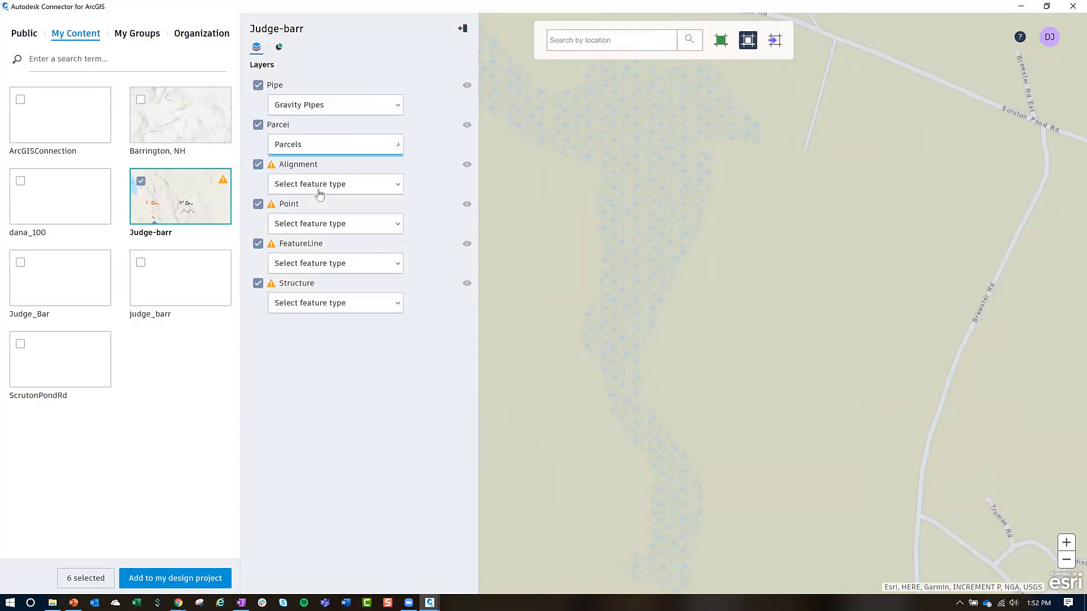
{"action": "left_click", "coordinate": [316, 184]}
{"action": "left_click", "coordinate": [317, 205]}
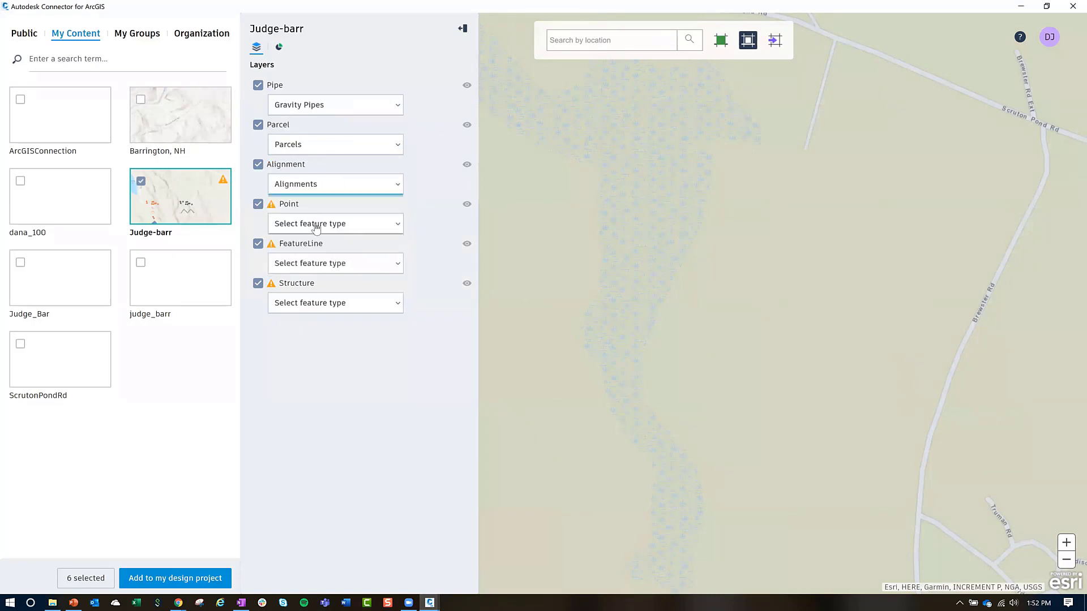
- Map the Point, FeatureLine and Structure layers to COGO Points, Feature Lines and Structures, and add them to the project
{"action": "left_click", "coordinate": [311, 224]}
{"action": "left_click", "coordinate": [321, 252]}
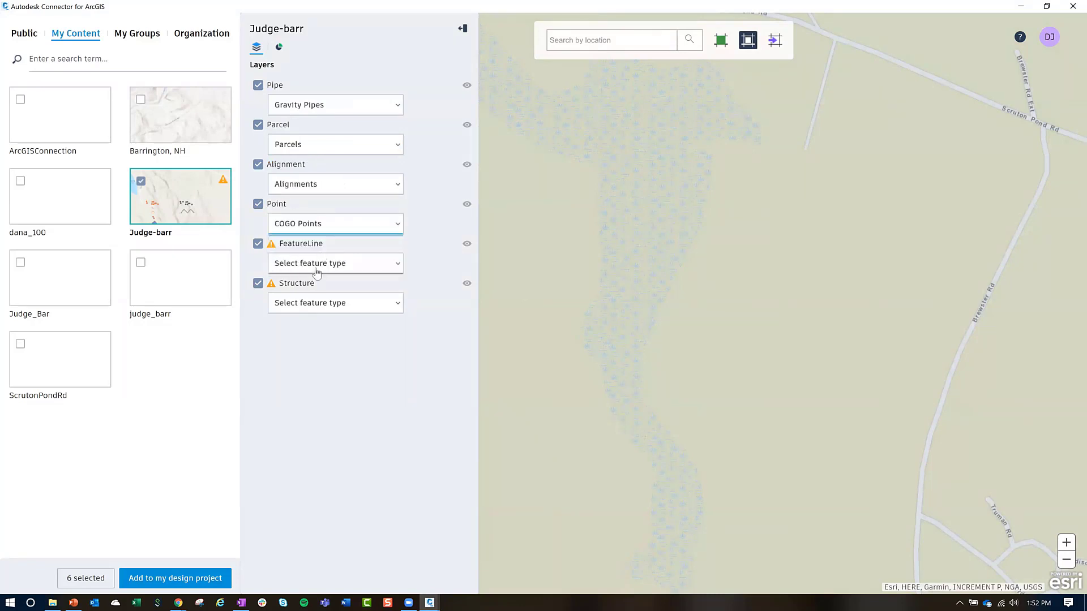
{"action": "left_click", "coordinate": [313, 265]}
{"action": "left_click", "coordinate": [314, 333]}
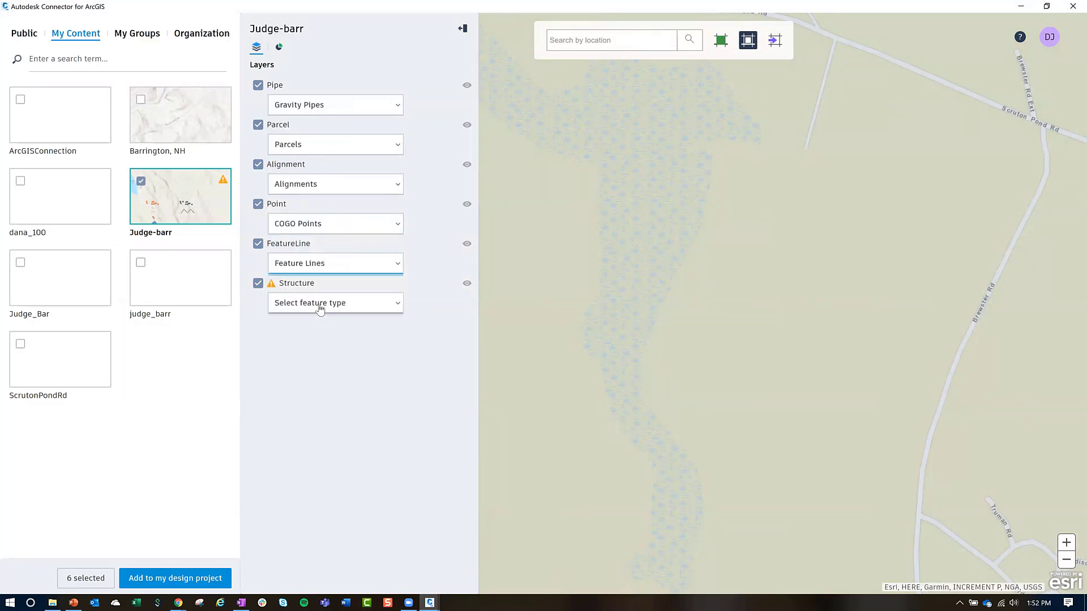
{"action": "left_click", "coordinate": [323, 306]}
{"action": "left_click", "coordinate": [313, 344]}
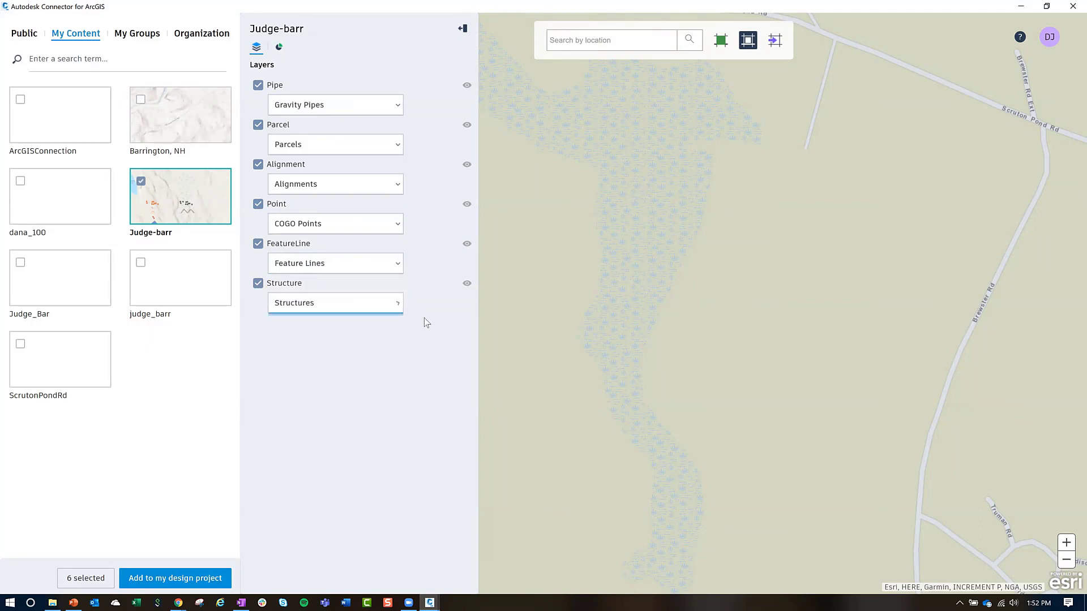
{"action": "left_click", "coordinate": [203, 579]}
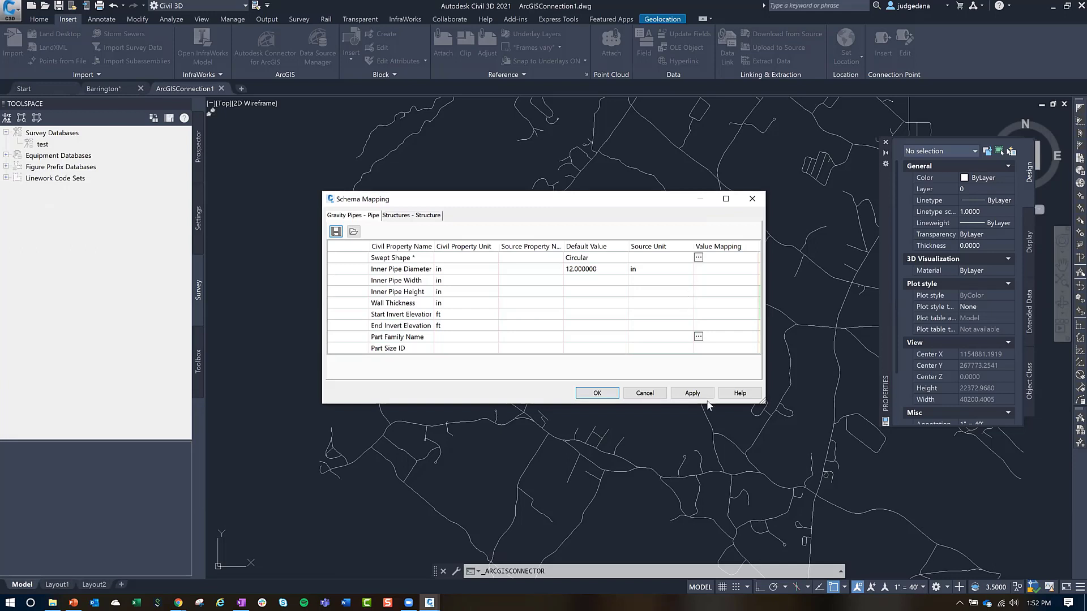
- Accept the Gravity Pipes schema mapping to import, then inspect the imported feature line and parcel segments
{"action": "left_click", "coordinate": [598, 393]}
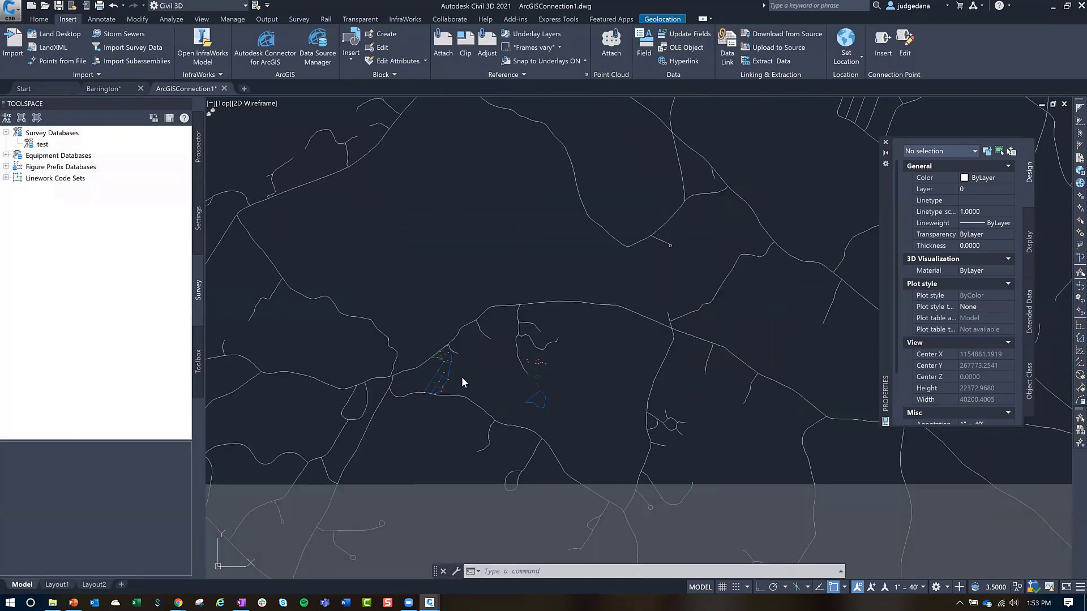
{"action": "scroll", "coordinate": [456, 373], "scroll_direction": "up", "scroll_amount": 12}
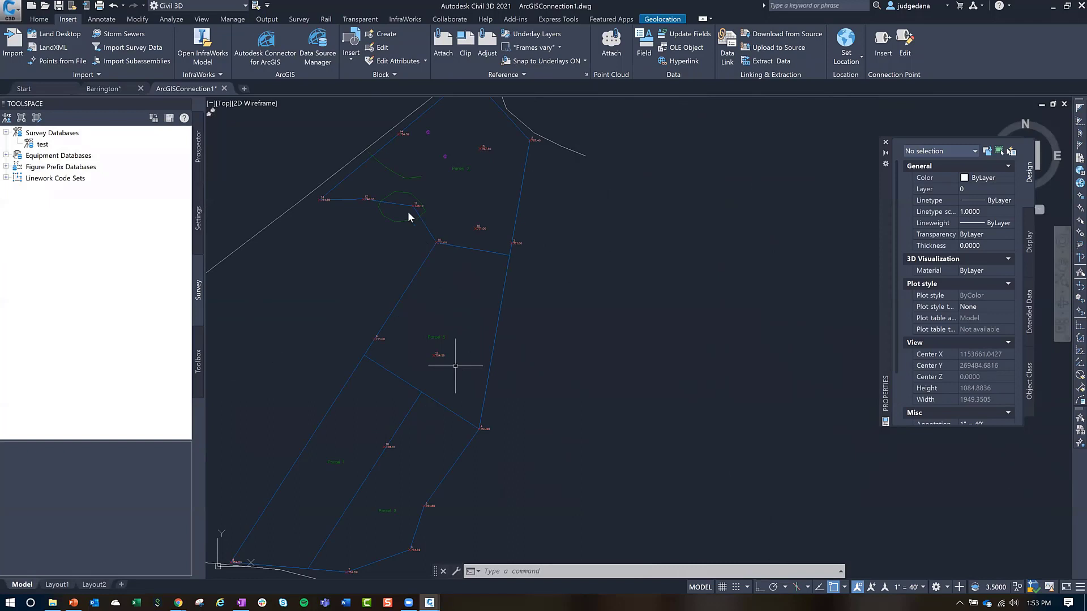
{"action": "left_click", "coordinate": [456, 362]}
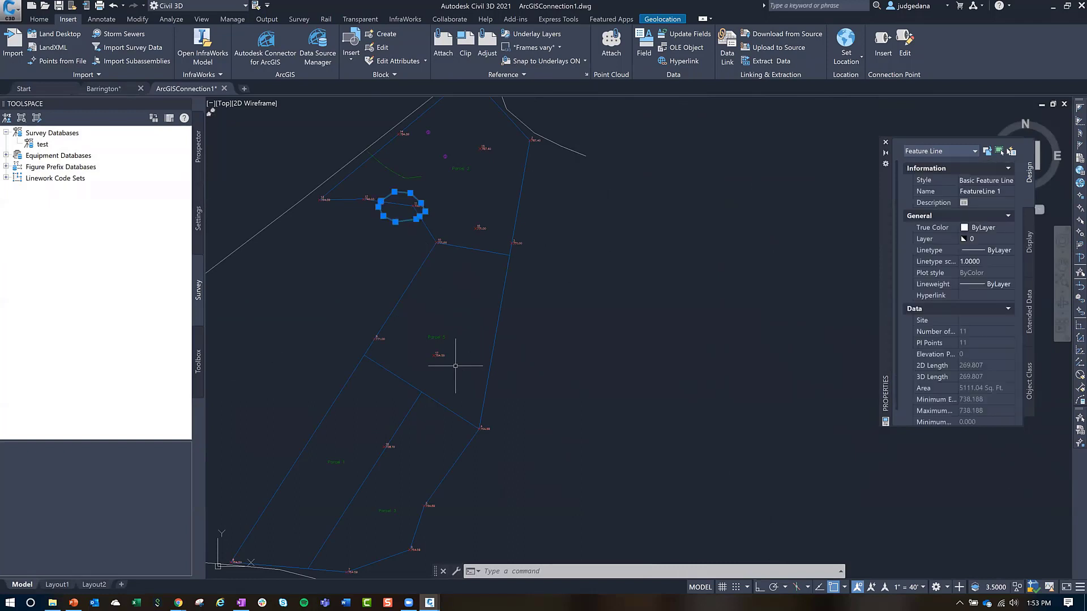
{"action": "left_click", "coordinate": [467, 244]}
{"action": "left_click", "coordinate": [461, 256]}
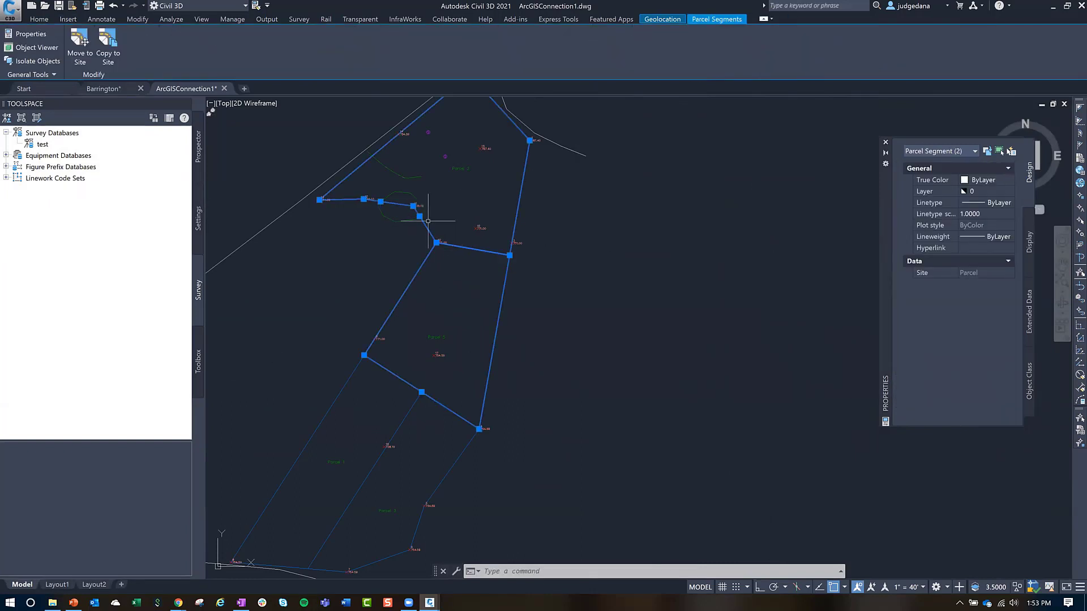
{"action": "left_click", "coordinate": [405, 224]}
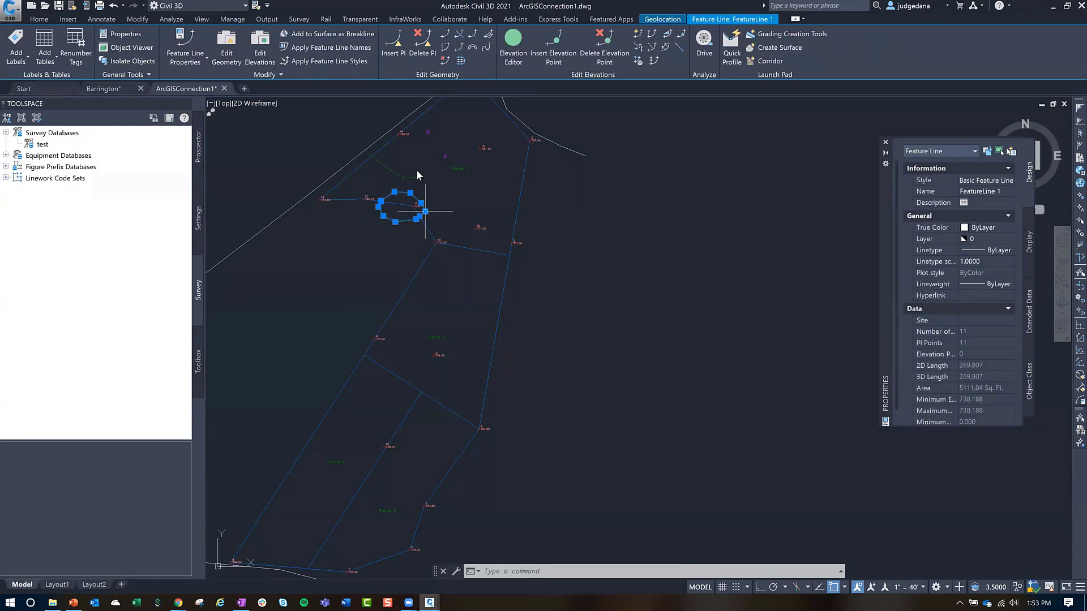
{"action": "key", "text": "Escape"}
- Select and deselect the imported alignment, then zoom out to view the whole road network
{"action": "left_click", "coordinate": [391, 165]}
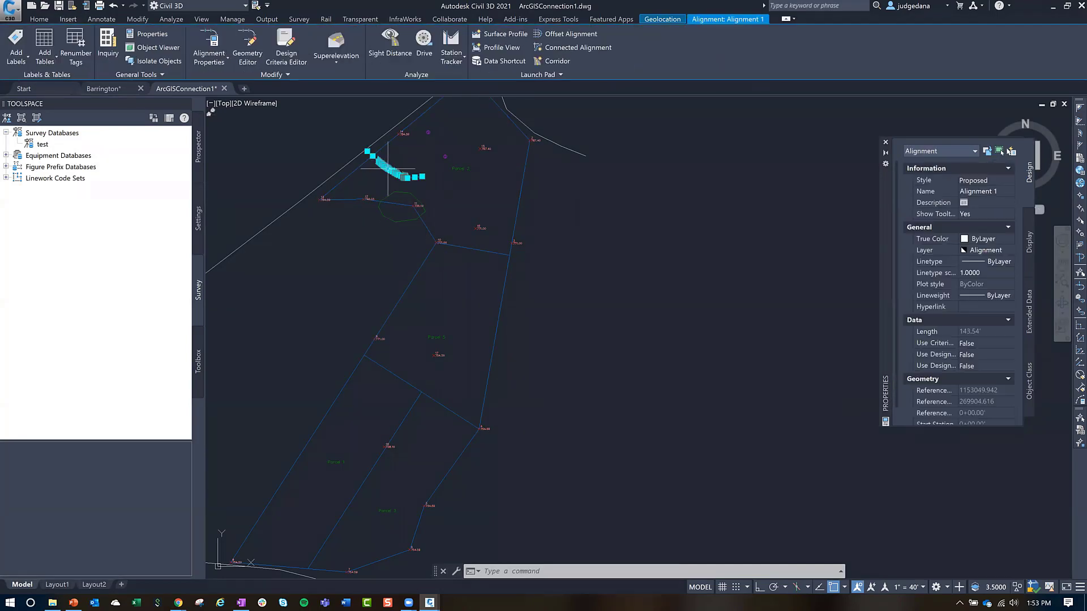
{"action": "key", "text": "Escape"}
{"action": "scroll", "coordinate": [571, 227], "scroll_direction": "down", "scroll_amount": 8}
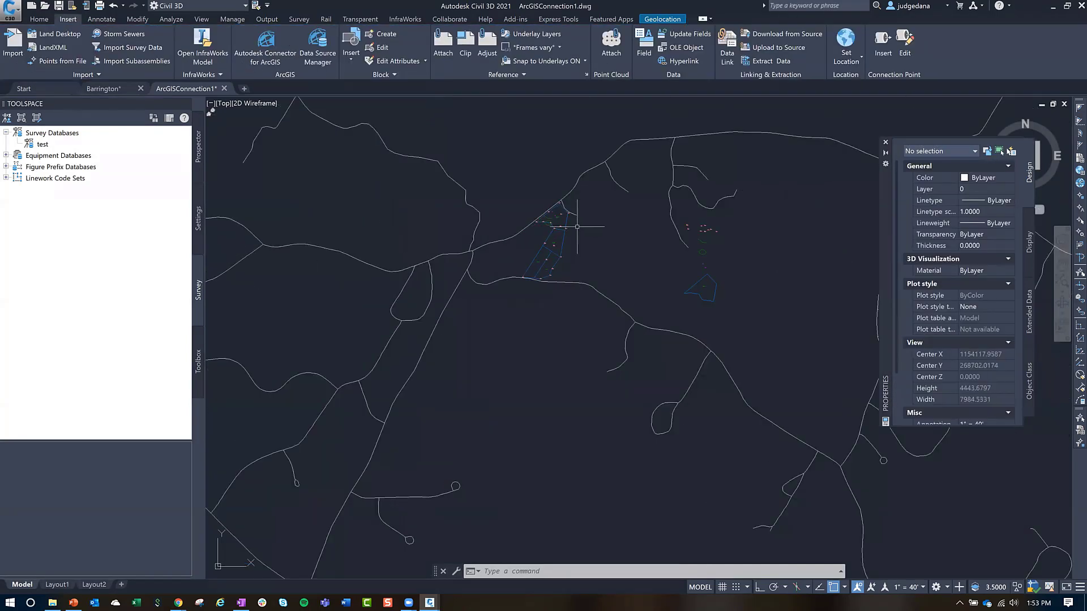
{"action": "scroll", "coordinate": [635, 243], "scroll_direction": "down", "scroll_amount": 2}
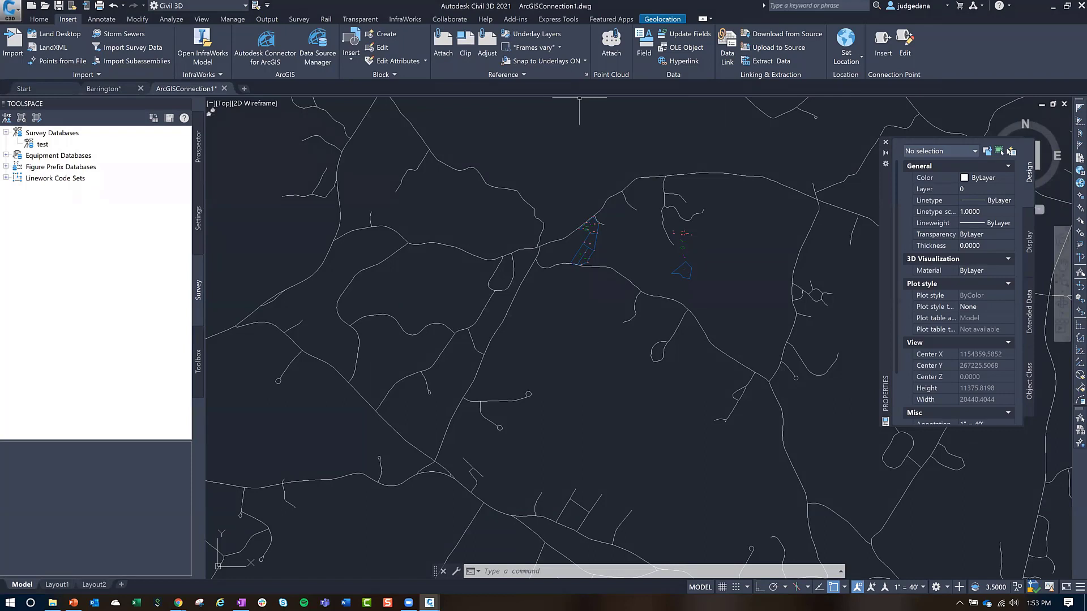
{"action": "key", "text": "alt+Tab"}
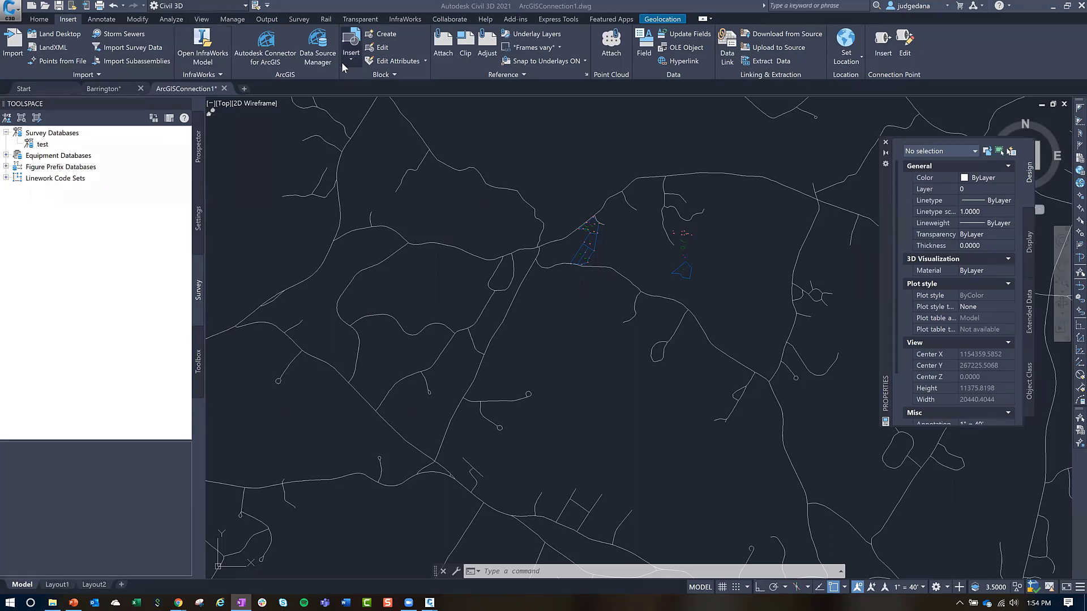
- Export every drawing object with Export to FGDB, saving the file geodatabase to Documents
{"action": "left_click", "coordinate": [267, 20]}
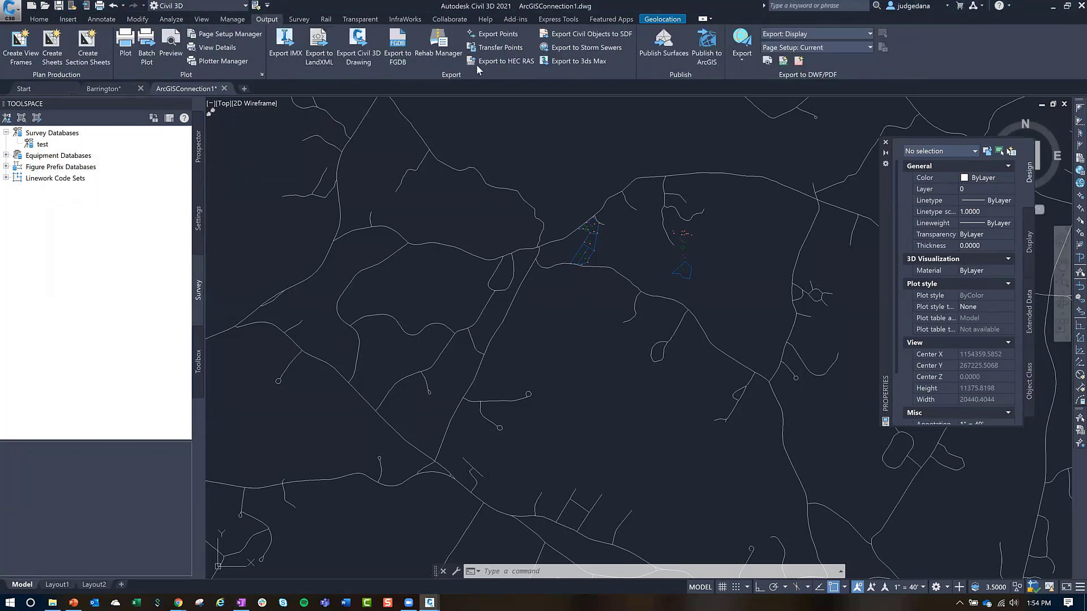
{"action": "left_click", "coordinate": [398, 46]}
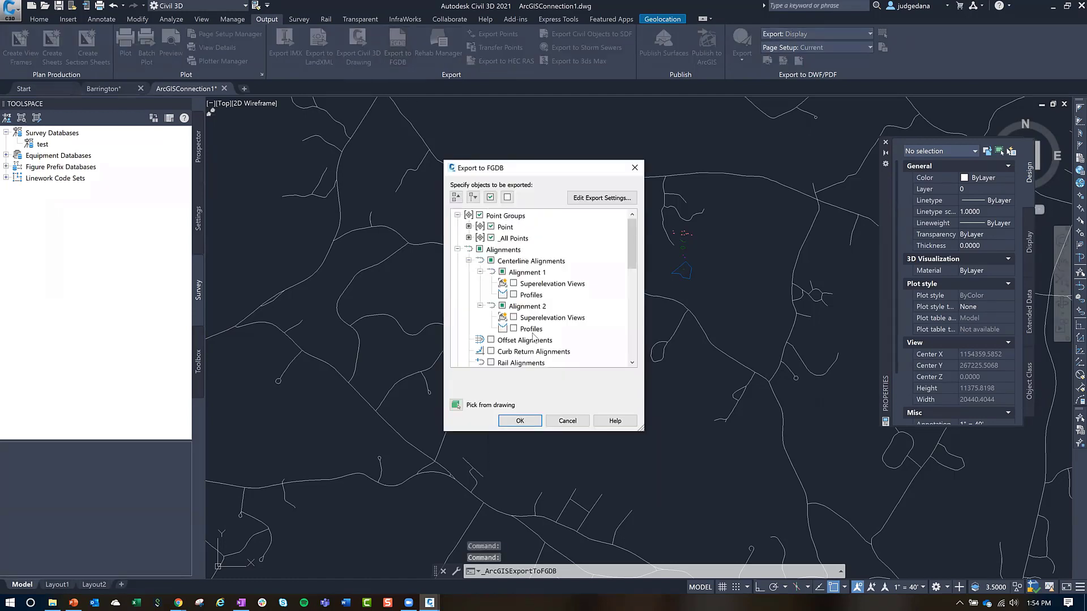
{"action": "scroll", "coordinate": [544, 291], "scroll_direction": "down", "scroll_amount": 4}
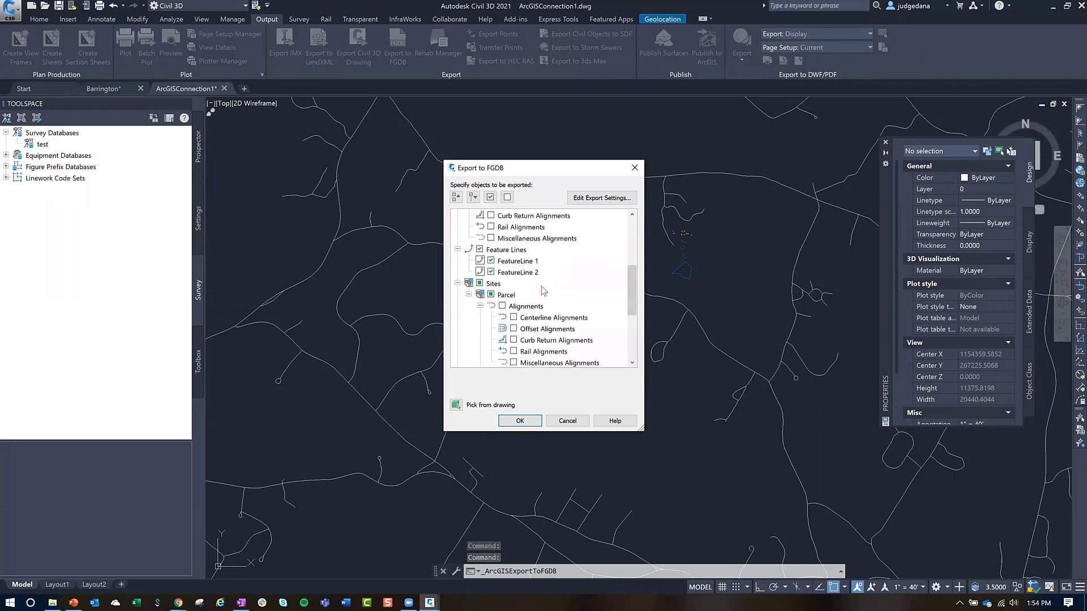
{"action": "scroll", "coordinate": [543, 290], "scroll_direction": "down", "scroll_amount": 4}
{"action": "left_click", "coordinate": [491, 197]}
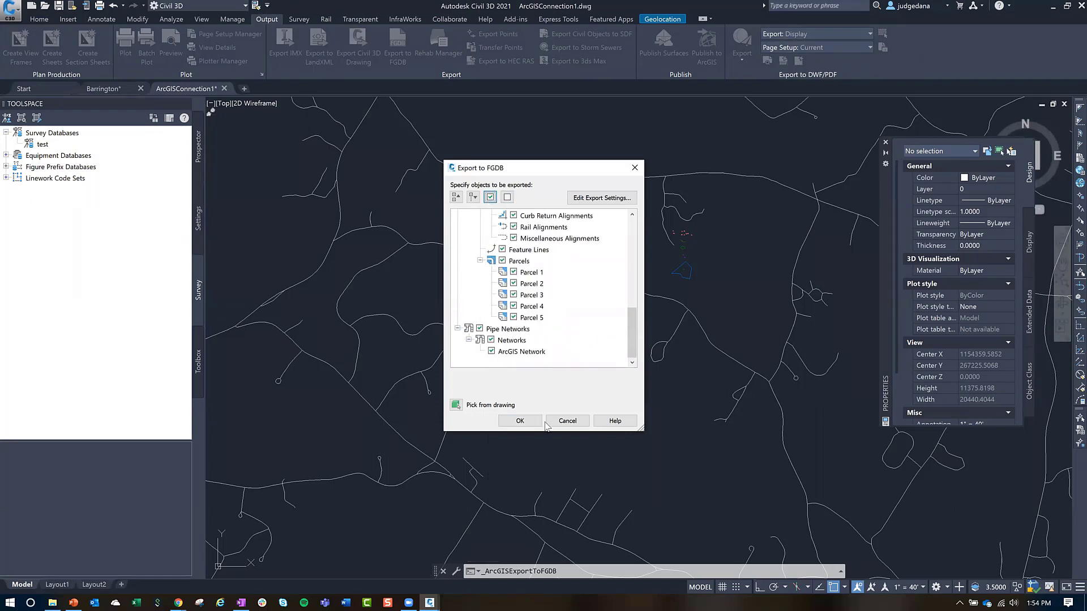
{"action": "left_click", "coordinate": [524, 419]}
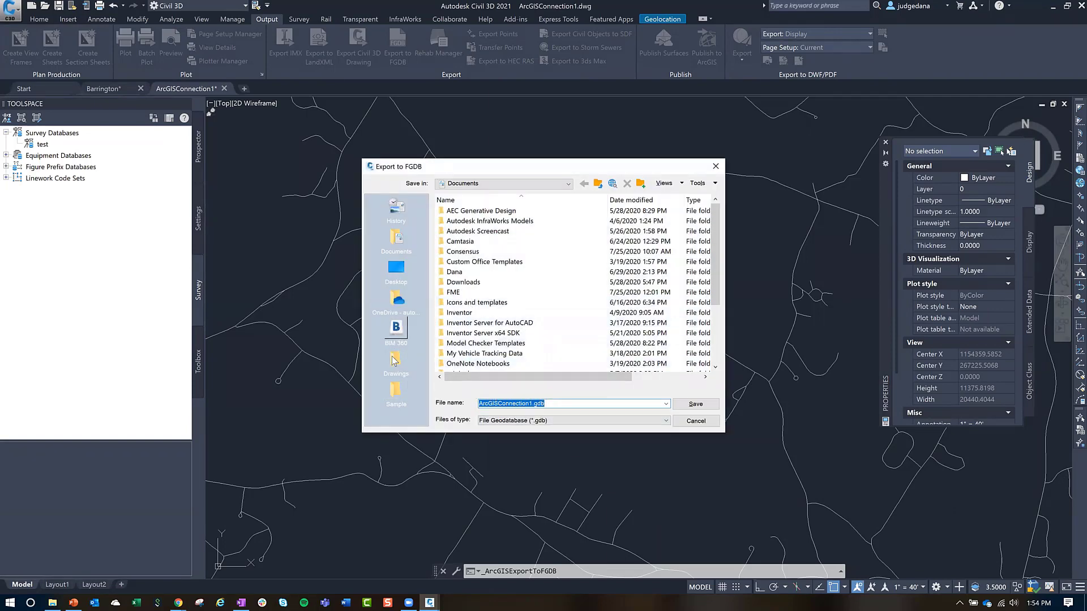
{"action": "left_click", "coordinate": [696, 404]}
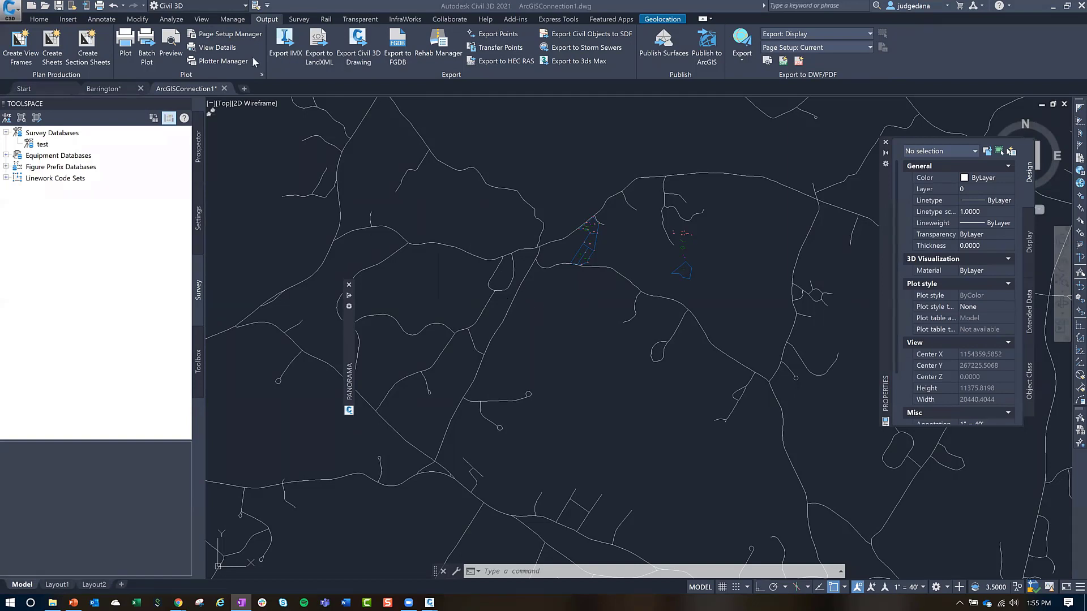
- Switch to the Planning and Analysis workspace and launch Drawing Clean Up from the Tools tab
{"action": "left_click", "coordinate": [247, 7]}
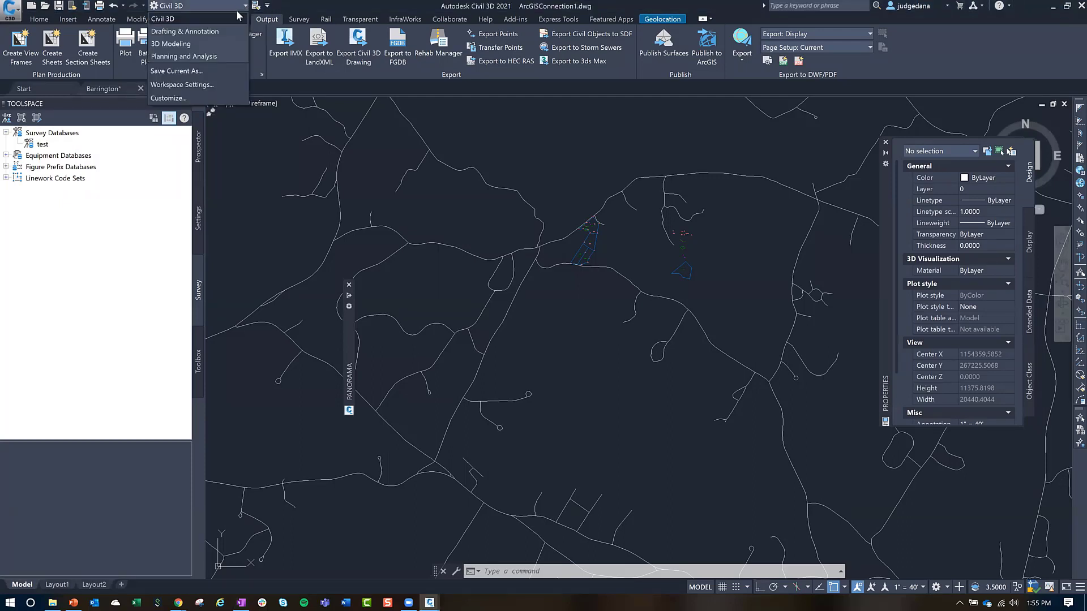
{"action": "left_click", "coordinate": [220, 57]}
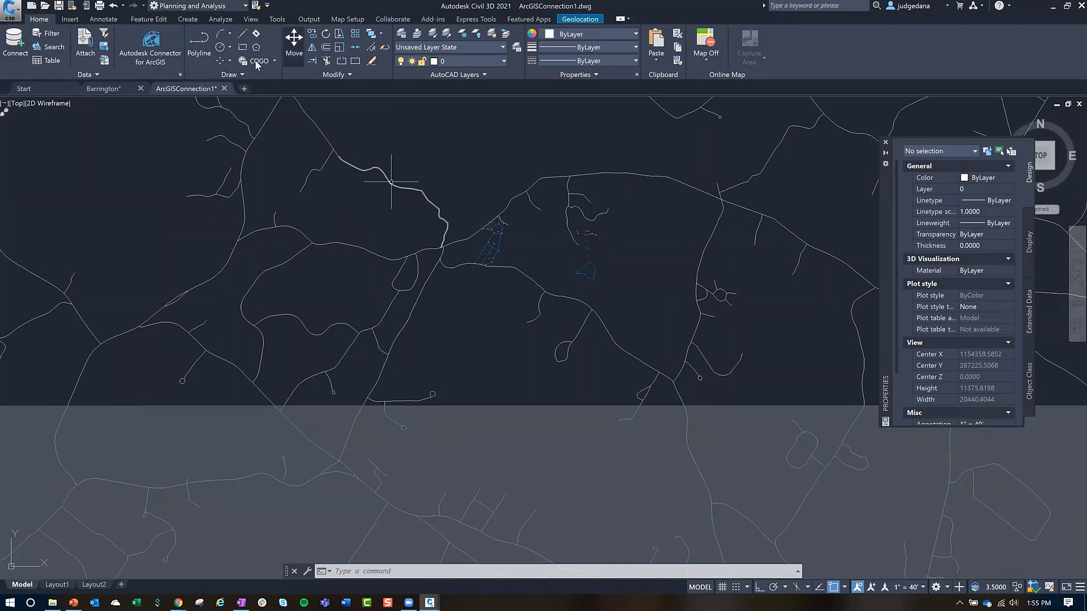
{"action": "left_click", "coordinate": [281, 21]}
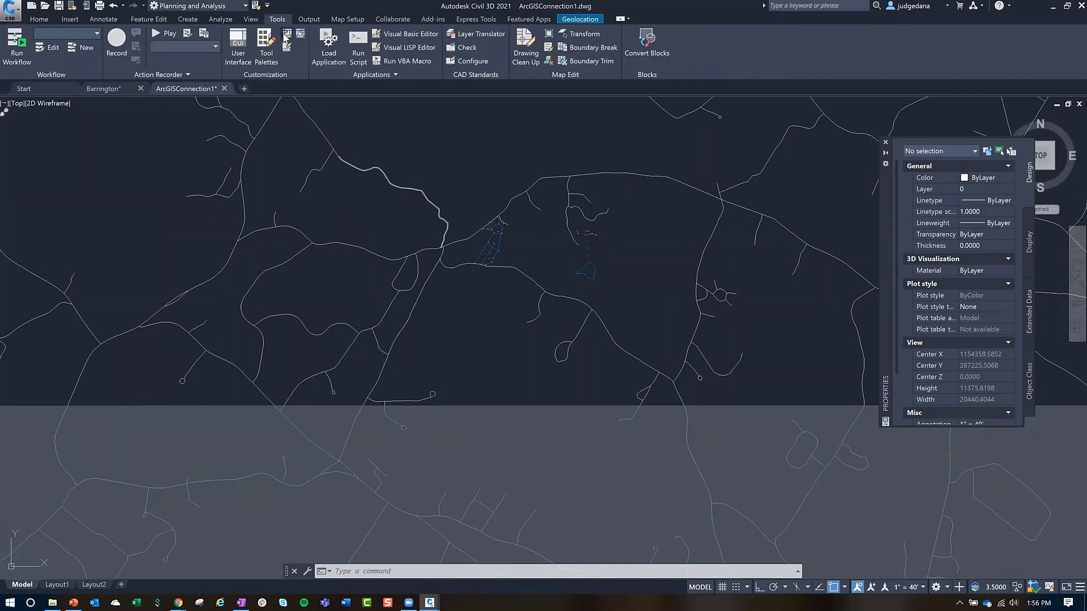
{"action": "left_click", "coordinate": [528, 48]}
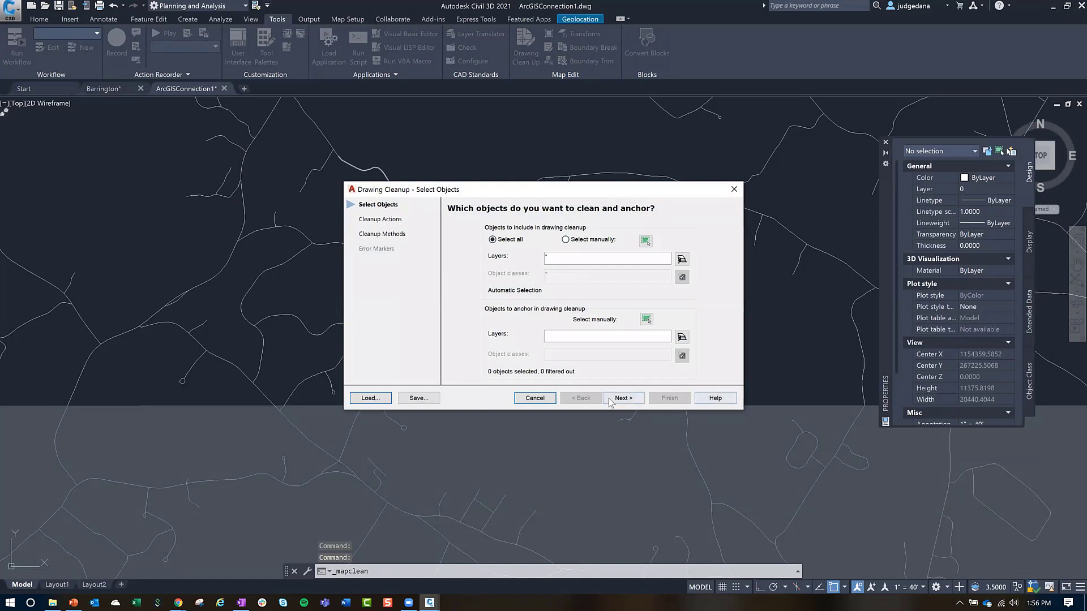
- Cancel the cleanup, return to the Civil 3D workspace, and advance Drawing Cleanup to Cleanup Actions
{"action": "key", "text": "Escape"}
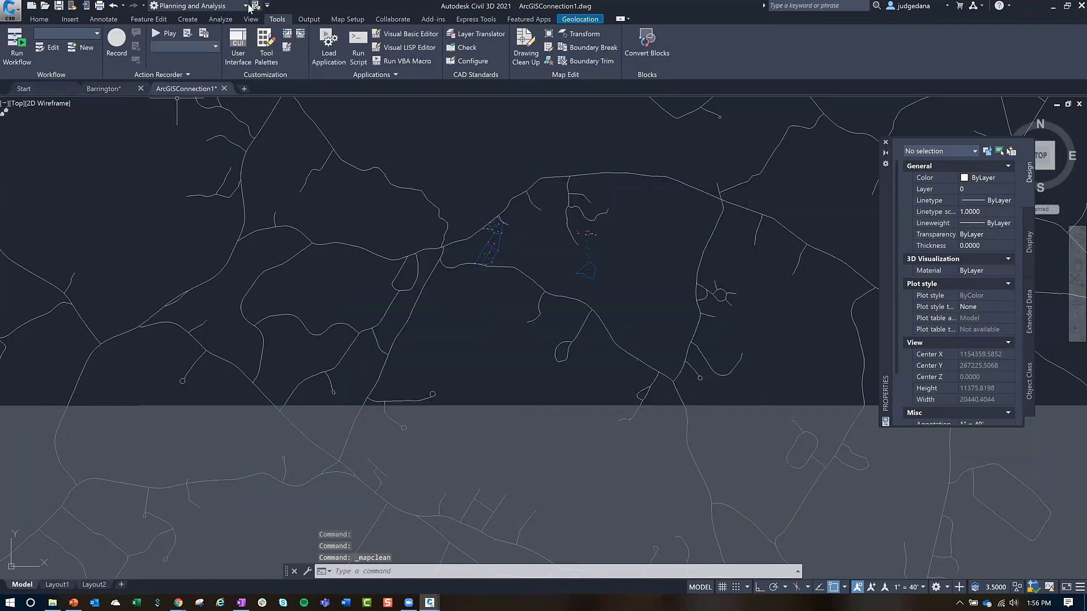
{"action": "left_click", "coordinate": [232, 7]}
{"action": "left_click", "coordinate": [232, 18]}
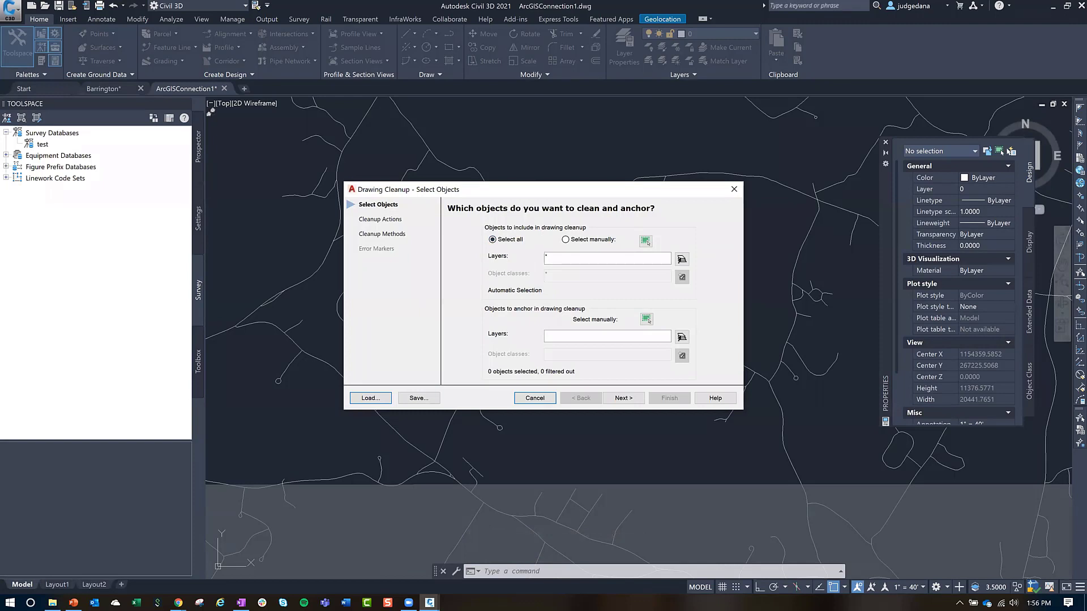
{"action": "key", "text": "alt+Tab"}
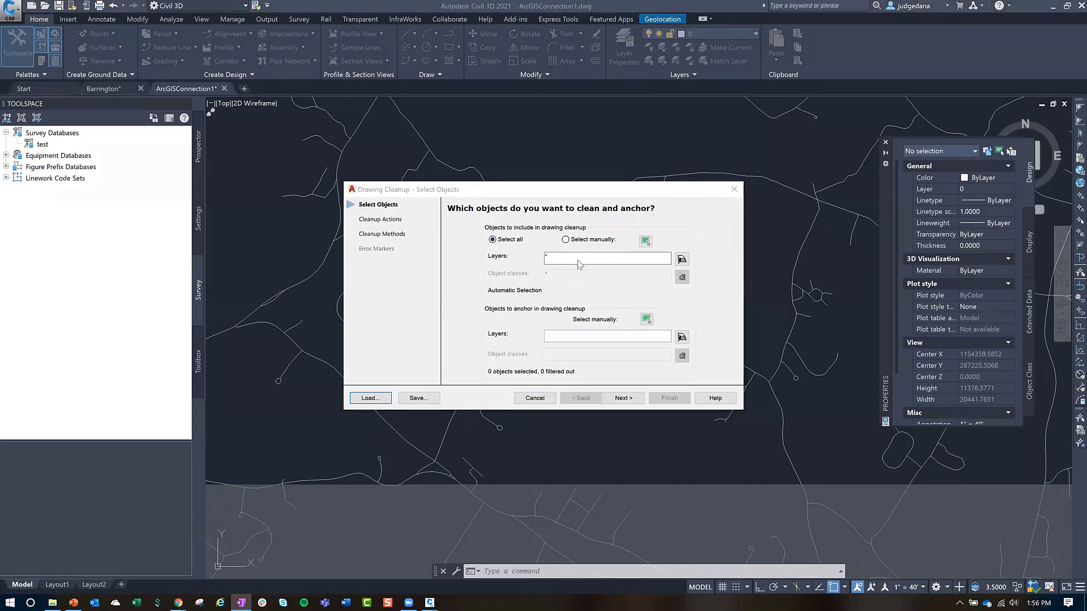
{"action": "left_click", "coordinate": [662, 264]}
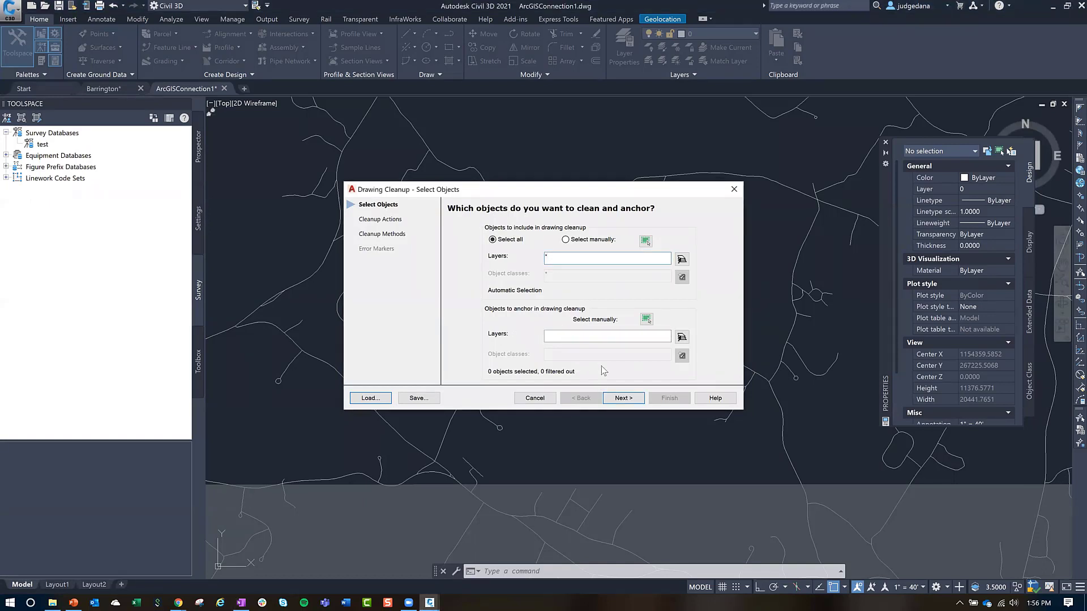
{"action": "left_click", "coordinate": [623, 398]}
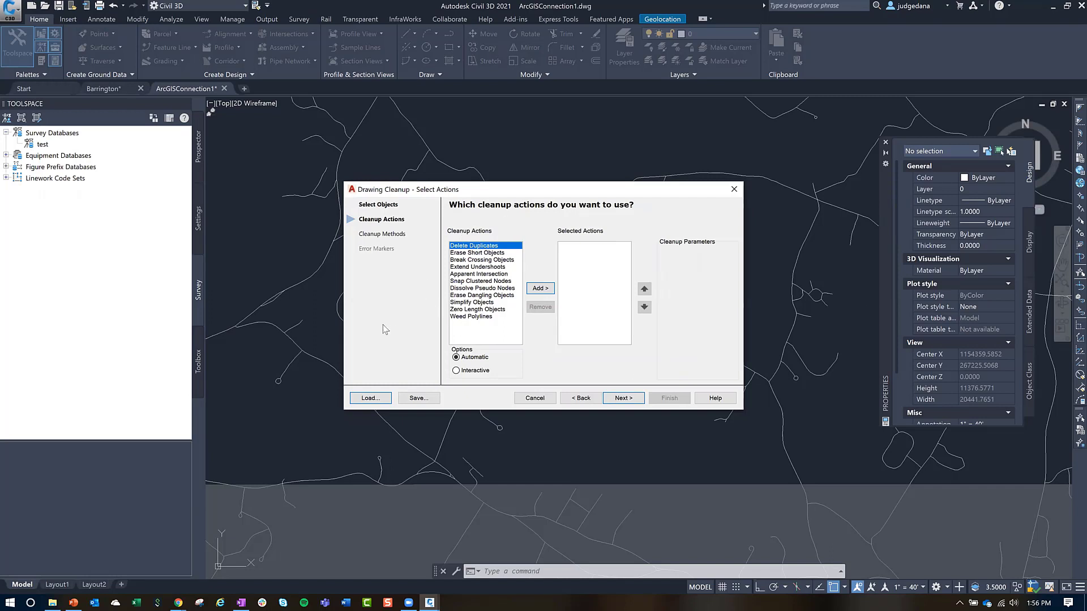
- Add Delete Duplicates, Break Crossing Objects, Zero Length Objects and Weed Polylines, then continue to Cleanup Methods
{"action": "left_click", "coordinate": [503, 260], "text": "ctrl"}
{"action": "left_click", "coordinate": [498, 309], "text": "ctrl"}
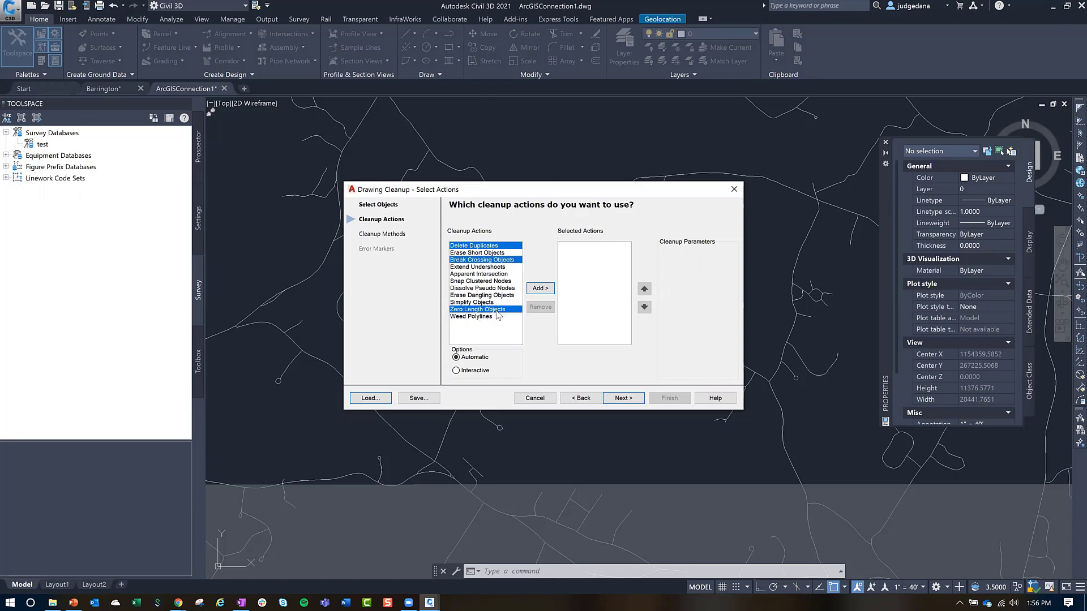
{"action": "left_click", "coordinate": [481, 316], "text": "ctrl"}
{"action": "left_click", "coordinate": [540, 289]}
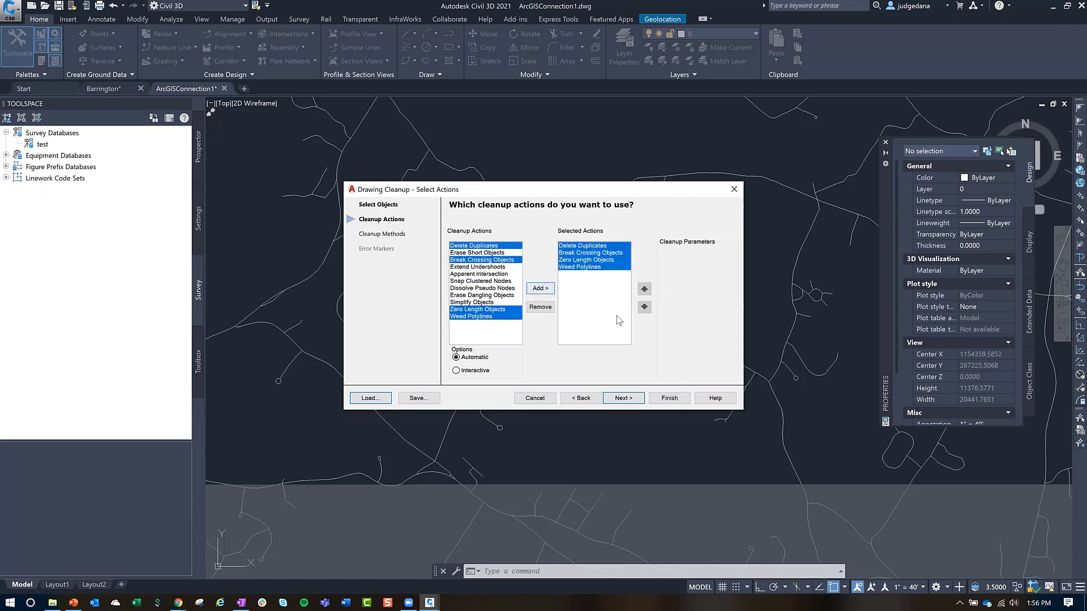
{"action": "left_click", "coordinate": [630, 399]}
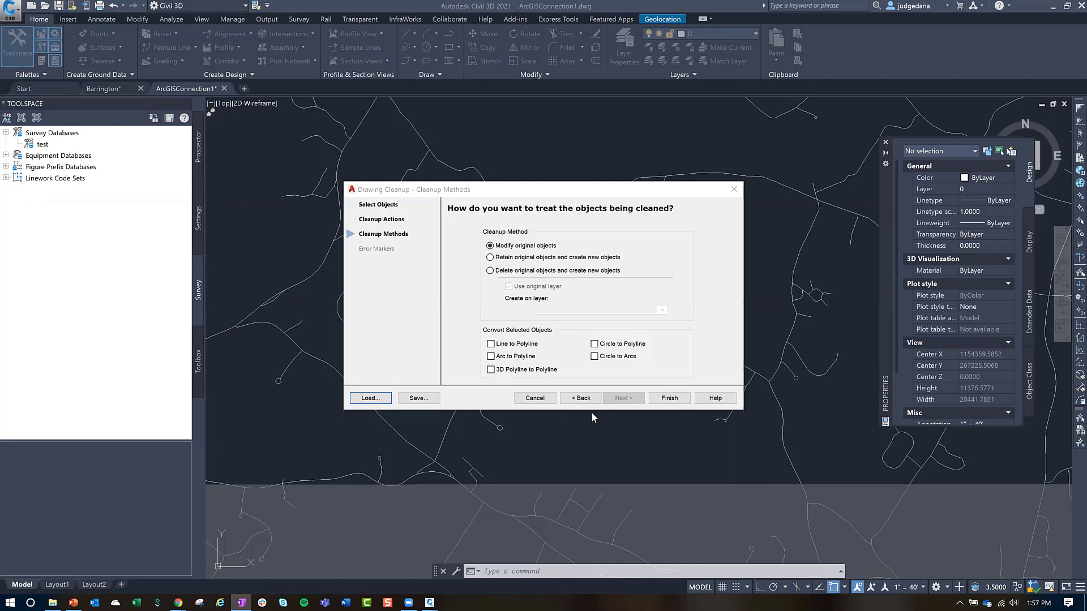
- Back in Cleanup Actions, review each action's parameters and move Weed Polylines to the top
{"action": "left_click", "coordinate": [580, 398]}
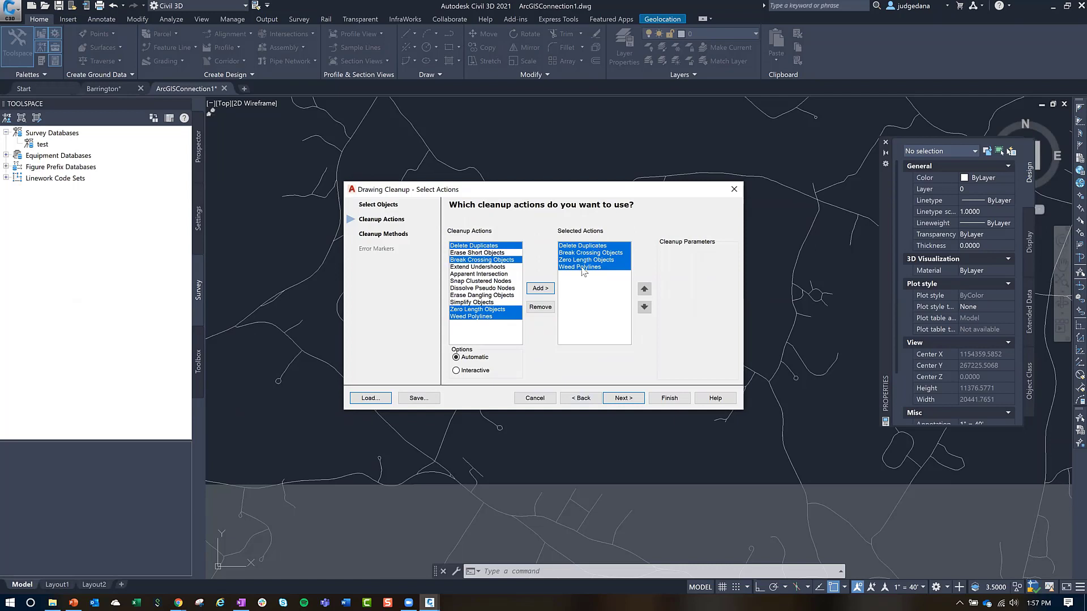
{"action": "left_click", "coordinate": [593, 246]}
{"action": "left_click", "coordinate": [594, 259]}
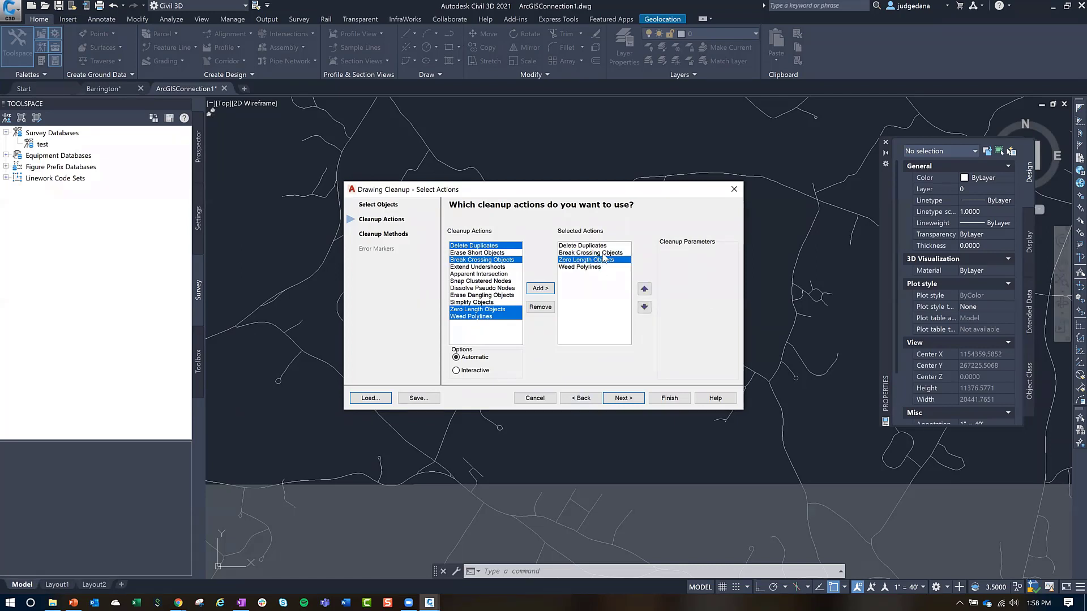
{"action": "left_click", "coordinate": [602, 253]}
{"action": "left_click", "coordinate": [594, 267]}
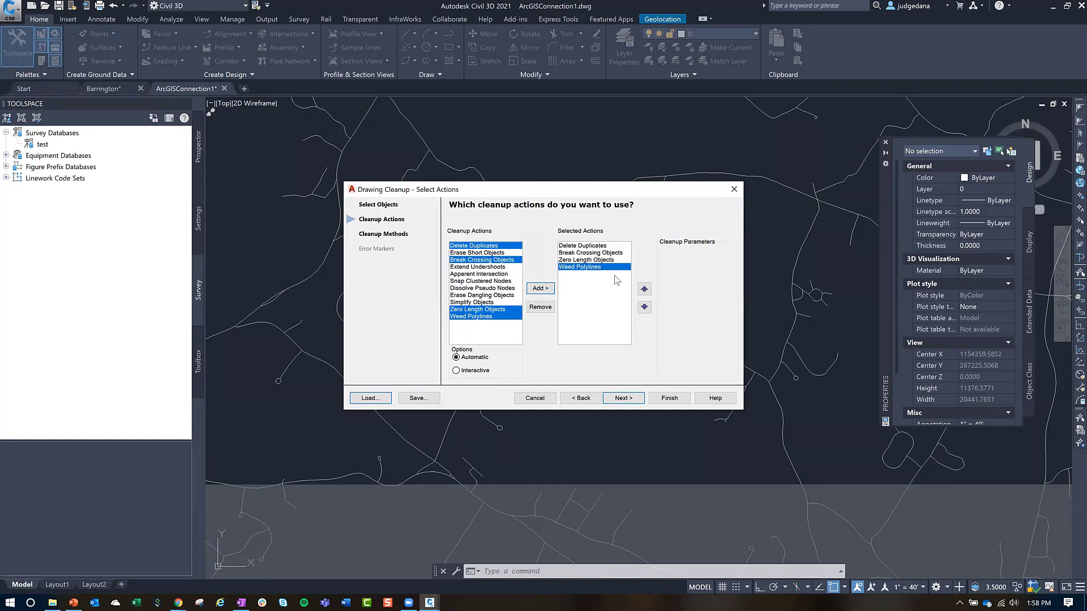
{"action": "left_click", "coordinate": [644, 290]}
{"action": "left_click", "coordinate": [644, 289]}
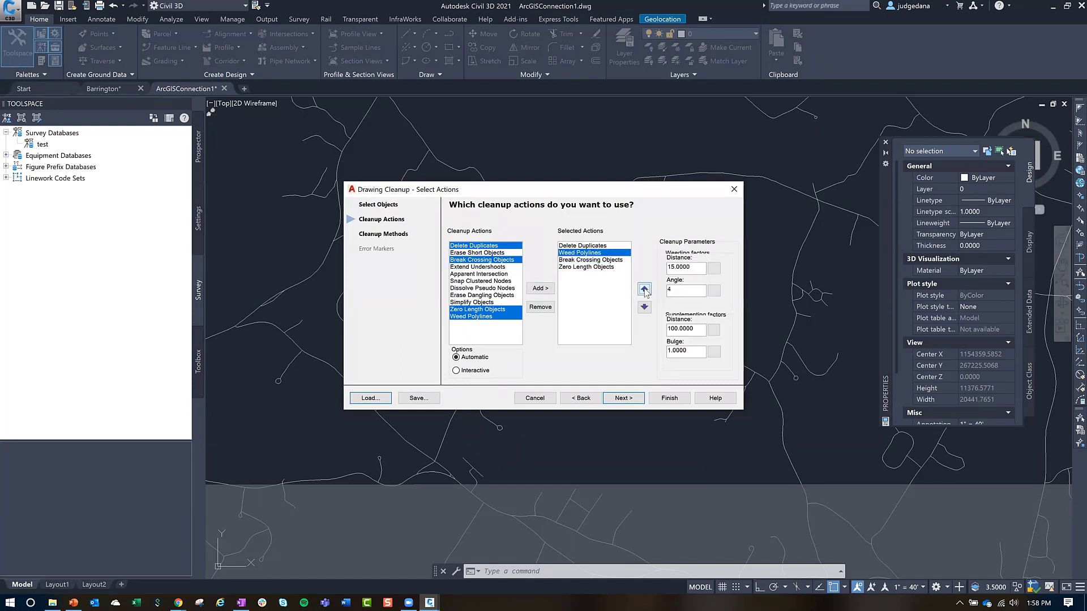
{"action": "left_click", "coordinate": [644, 289]}
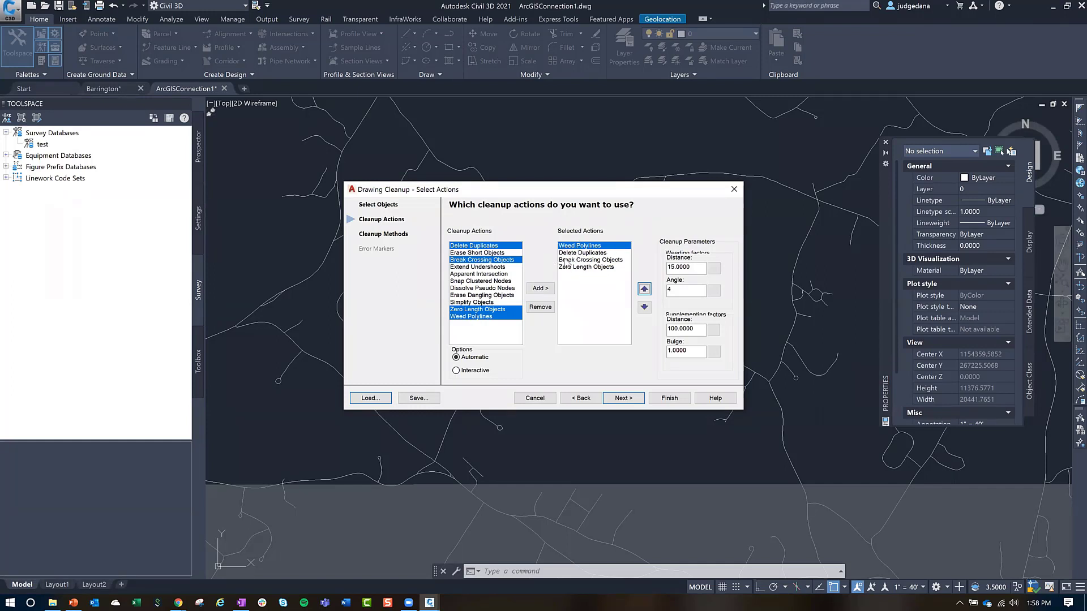
- Continue past Cleanup Methods and run the drawing cleanup
{"action": "left_click", "coordinate": [623, 398]}
{"action": "left_click", "coordinate": [670, 398]}
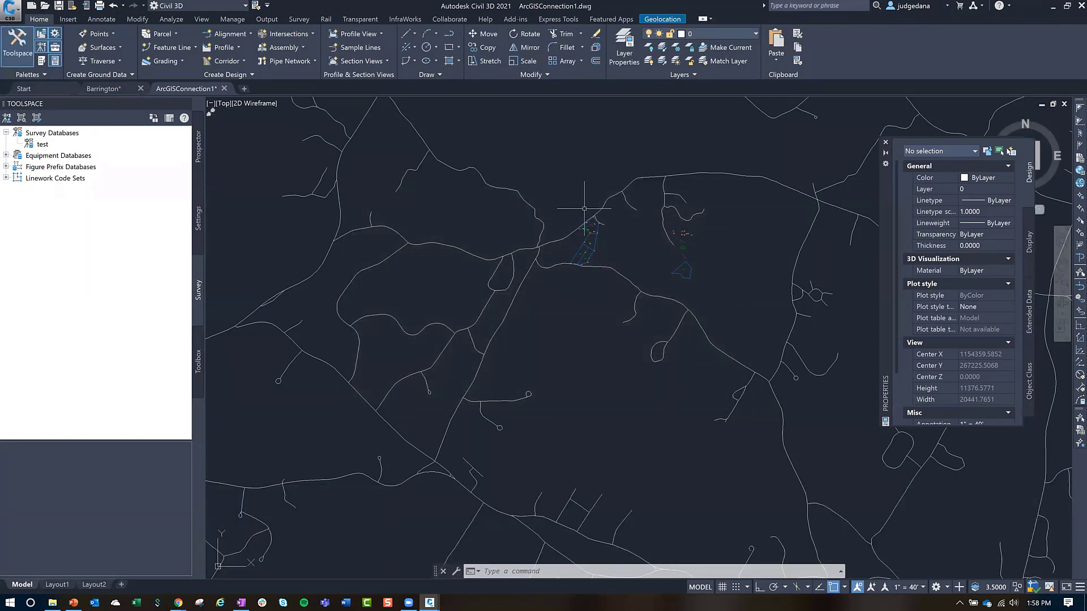
{"action": "key", "text": "alt+Tab"}
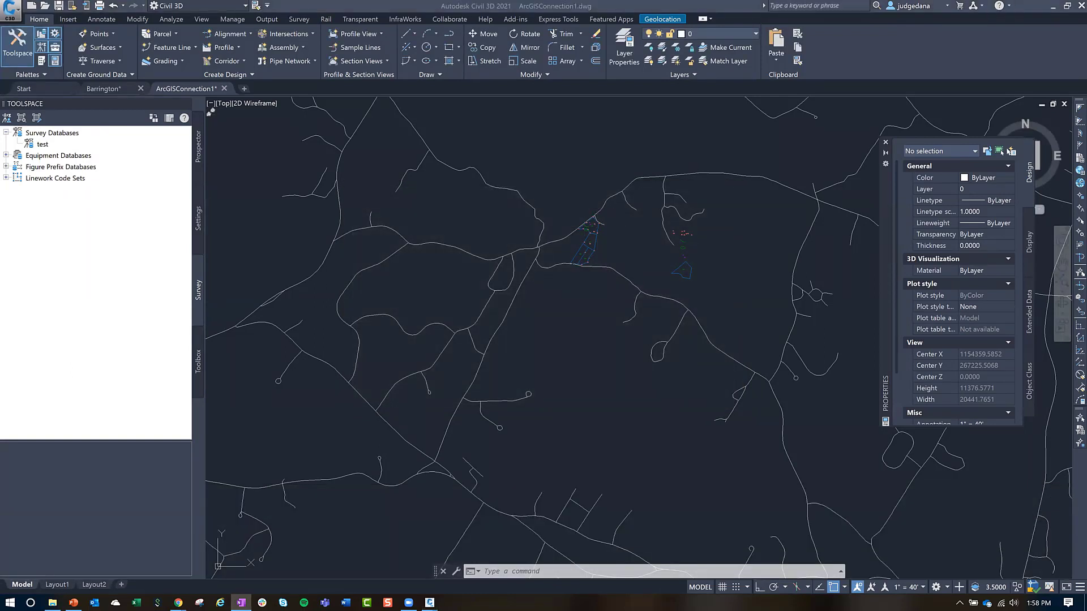